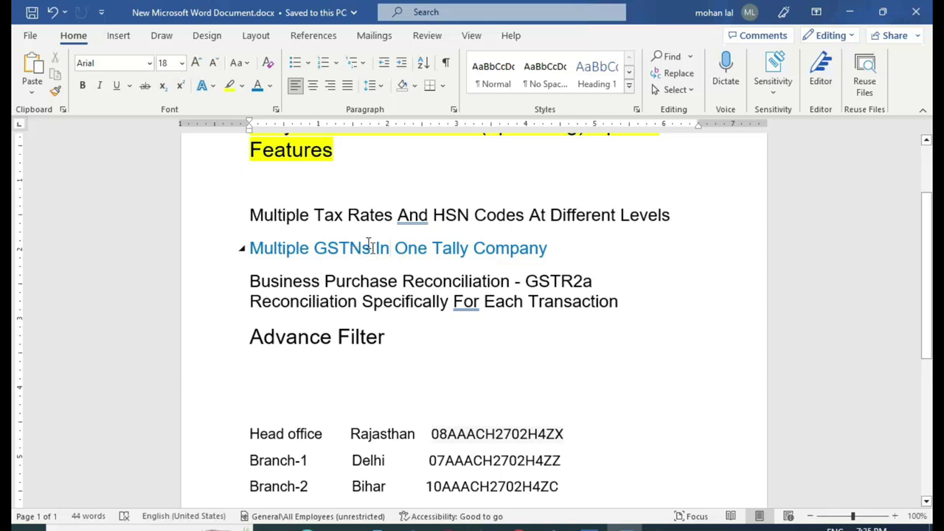
# - Review the head office and branch states with their GSTINs in the Word document, returning to TallyPrime
pyautogui.scroll(-1, 373, 251)
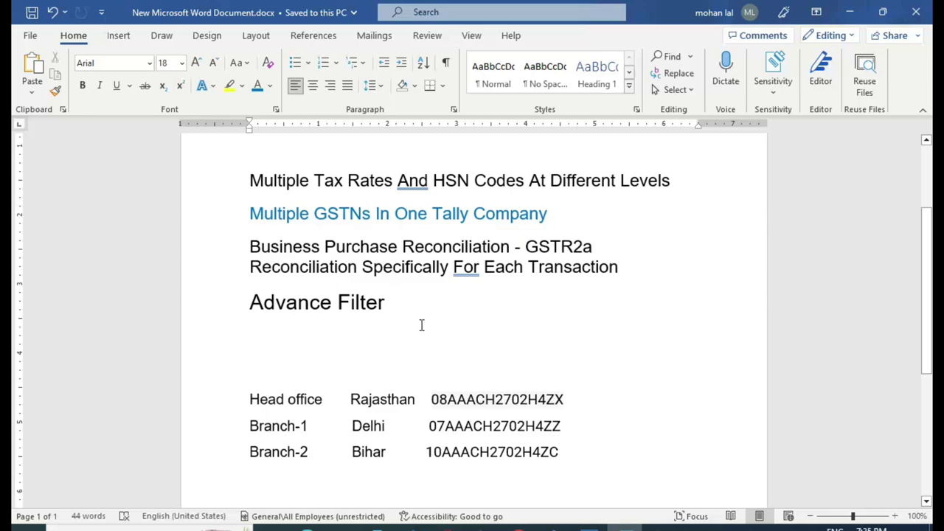
pyautogui.click(588, 527)
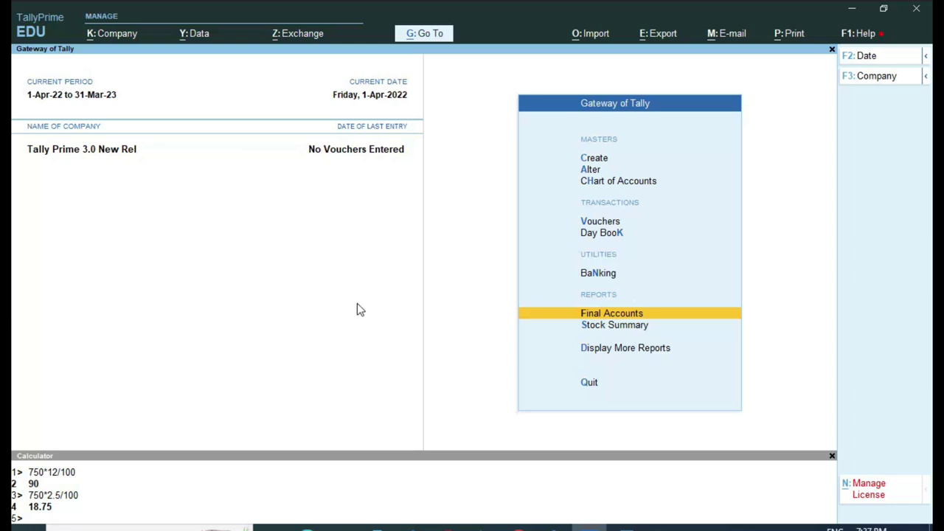
pyautogui.click(589, 528)
pyautogui.scroll(-3, 383, 345)
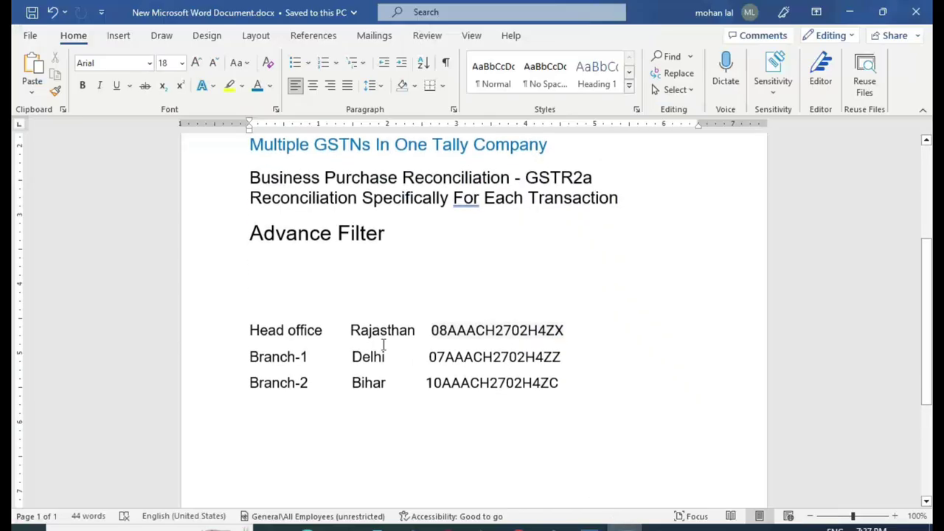
pyautogui.scroll(-5, 384, 344)
pyautogui.moveTo(249, 227); pyautogui.dragTo(535, 284)
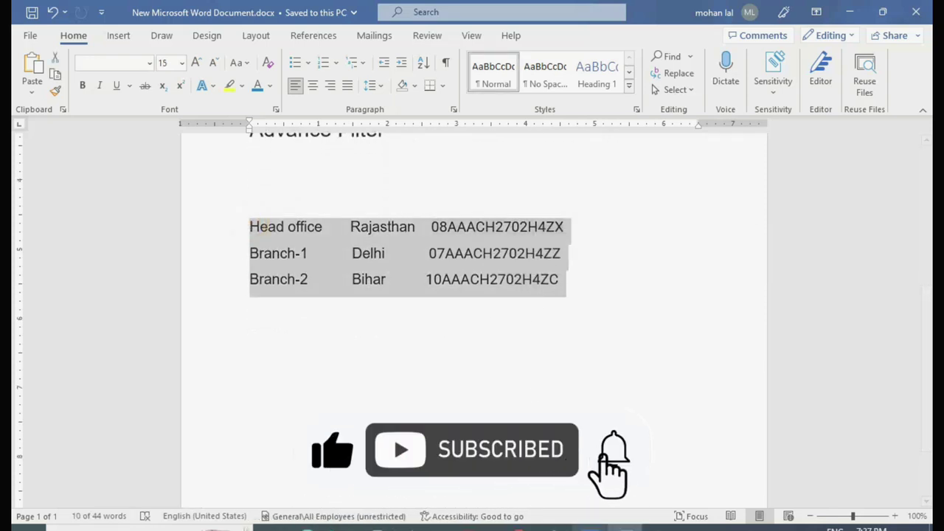
pyautogui.hotkey('alt', 'Tab')
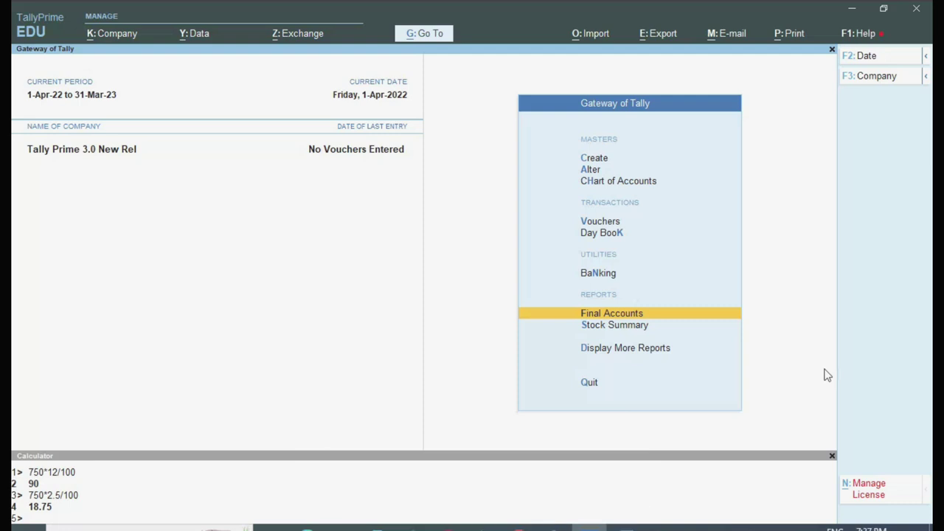
# - Open the multiple address settings in the company features and accept the Primary address type with its existing mailing details
pyautogui.press('F11')
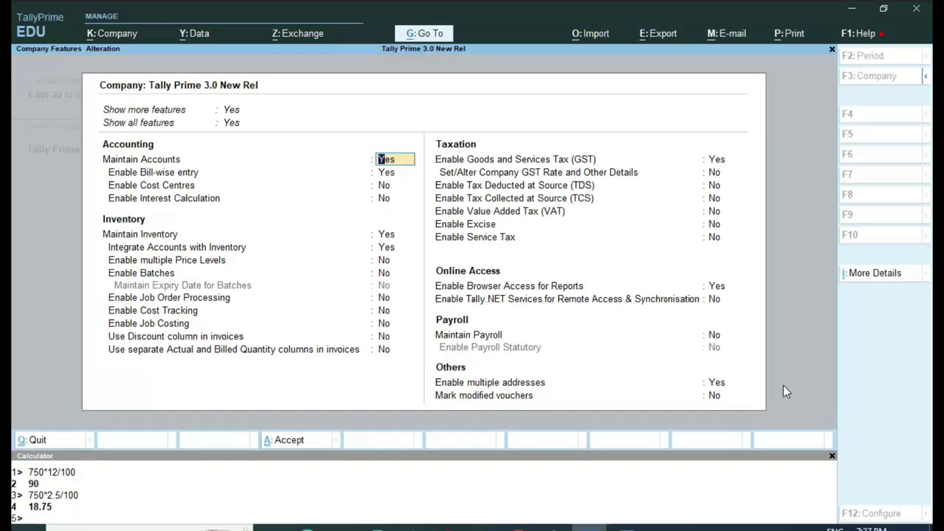
pyautogui.click(835, 375)
pyautogui.press('Return')
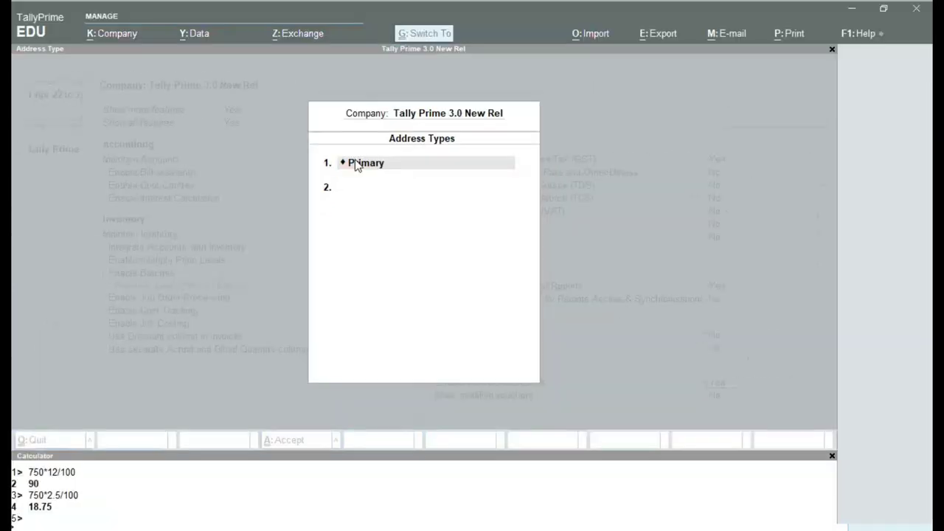
pyautogui.press('Return')
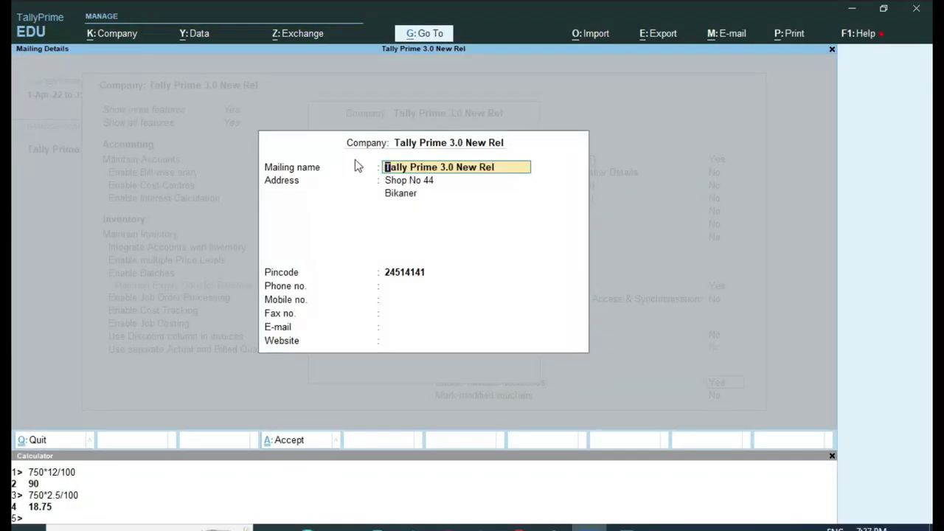
pyautogui.press('Return')
pyautogui.press('Return')
pyautogui.press('Return')
pyautogui.press('Return')
pyautogui.press('Return')
pyautogui.press('Return')
pyautogui.press('Return')
pyautogui.press('Return')
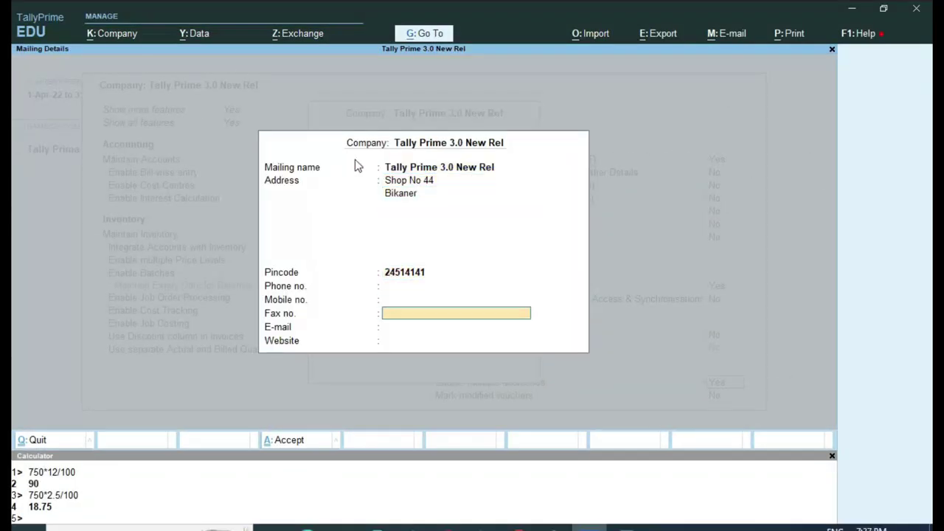
pyautogui.press('Return')
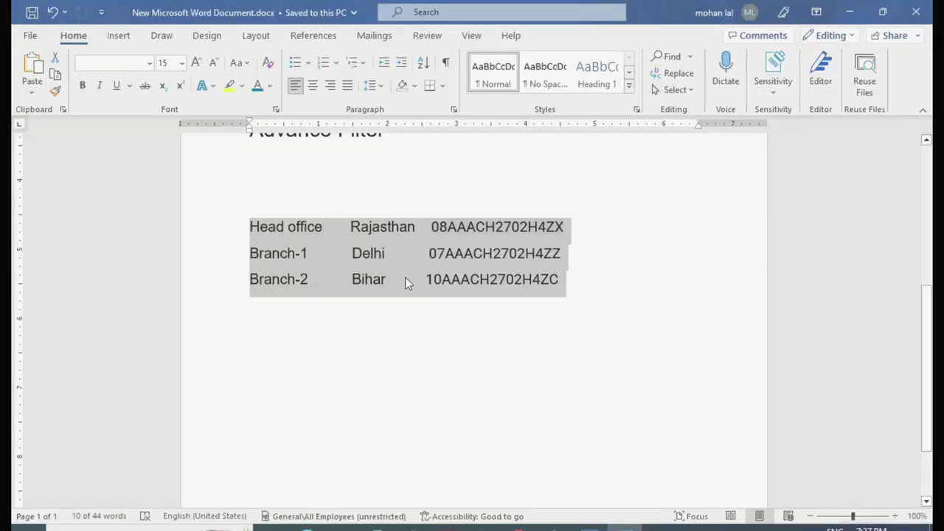
# - Check the Branch-1 state in the Word document and add Delhi as the second address type in TallyPrime
pyautogui.click(357, 339)
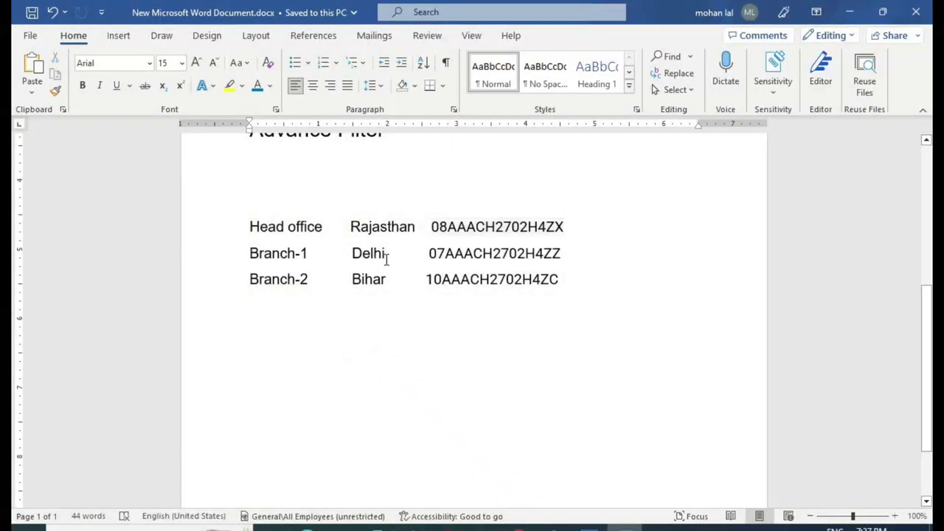
pyautogui.click(345, 254)
pyautogui.moveTo(303, 254); pyautogui.dragTo(386, 255)
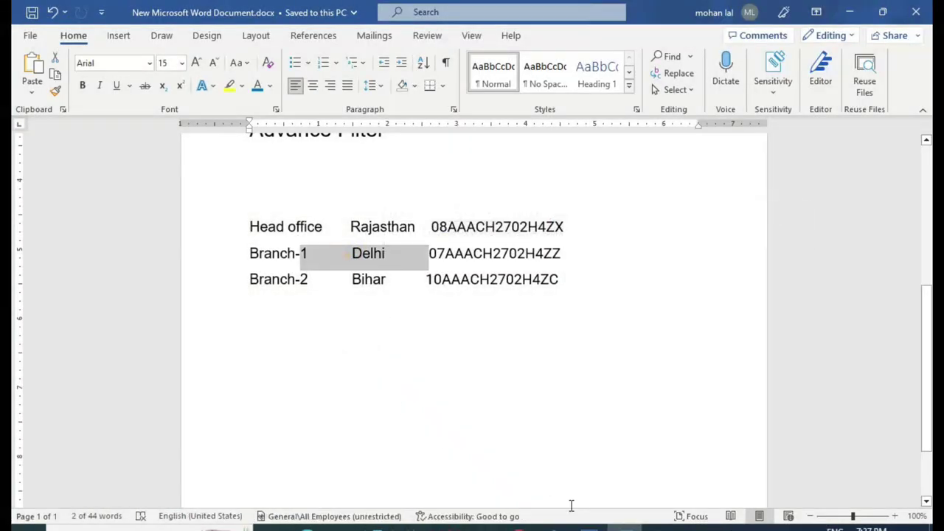
pyautogui.click(589, 524)
pyautogui.write('Delhi')
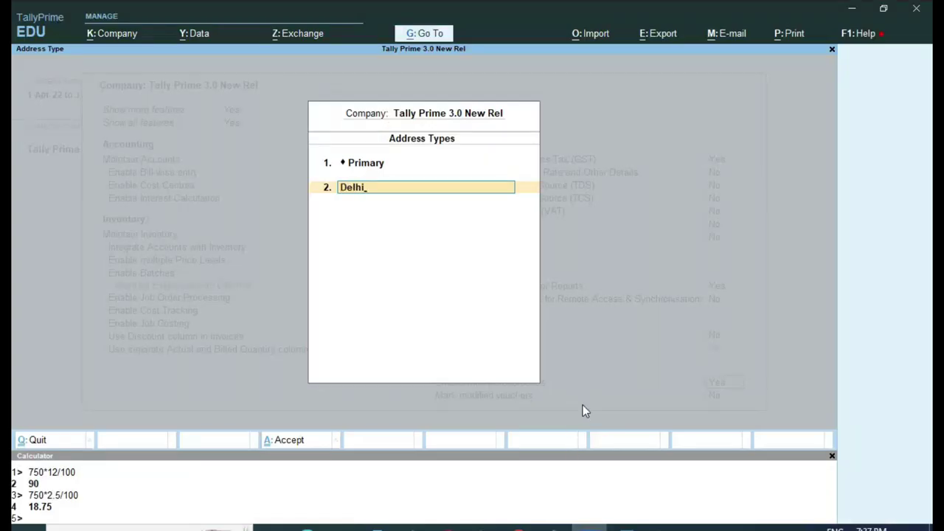
pyautogui.press('Return')
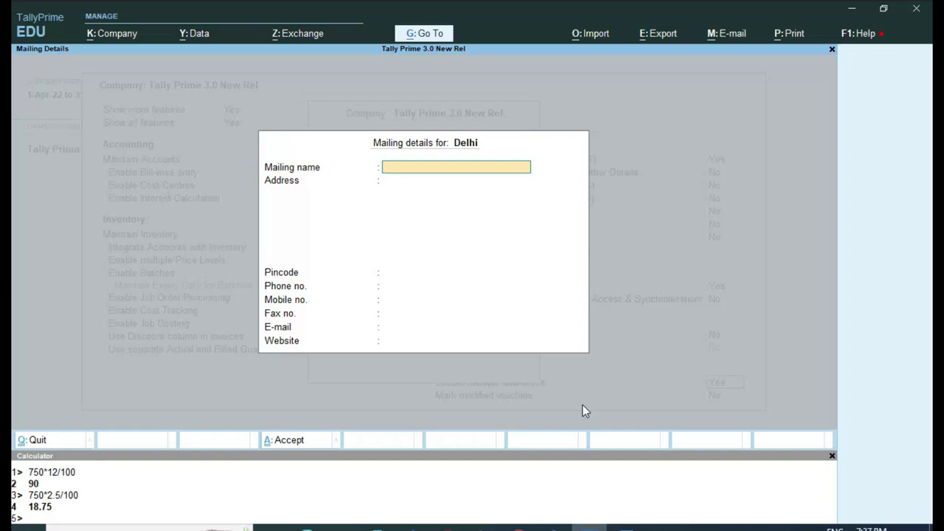
# - Set Delhi's mailing name to Tally Prime, leaving its address and contact fields blank
pyautogui.write('Tally Prime')
pyautogui.press('Return')
pyautogui.press('Return')
pyautogui.press('Return')
pyautogui.press('Return')
pyautogui.press('Return')
pyautogui.press('Return')
pyautogui.press('Return')
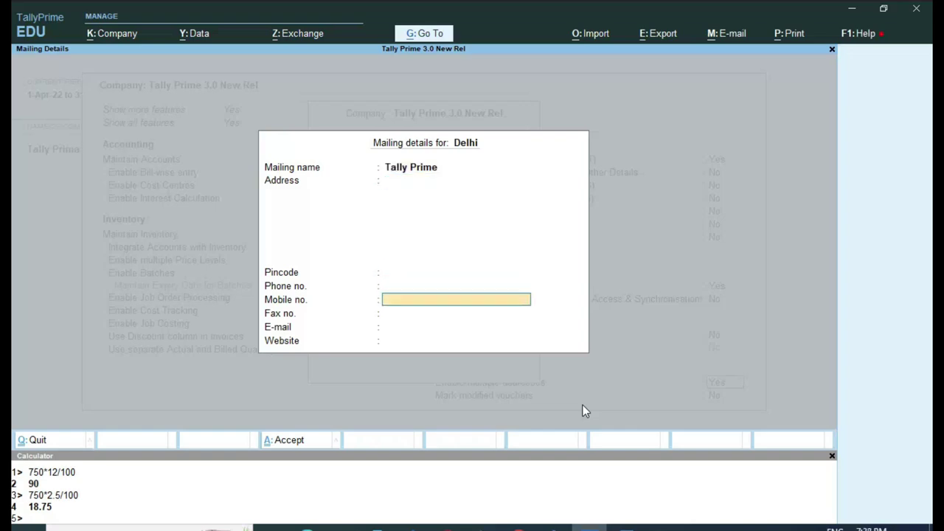
pyautogui.press('Return')
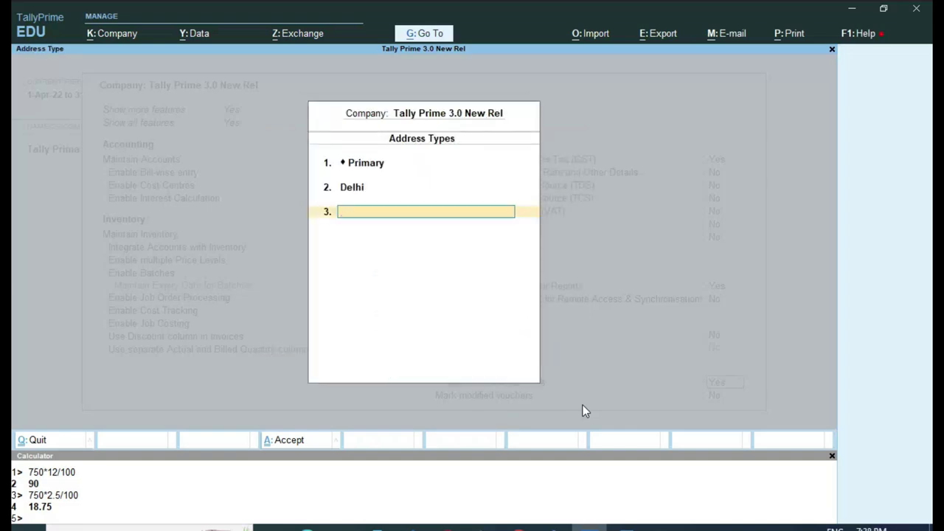
# - Add Bihar as the third address type with mailing name Tally Prime and address Shop, leaving the contact fields blank
pyautogui.write('Bihar')
pyautogui.press('Return')
pyautogui.write('Tally Prime')
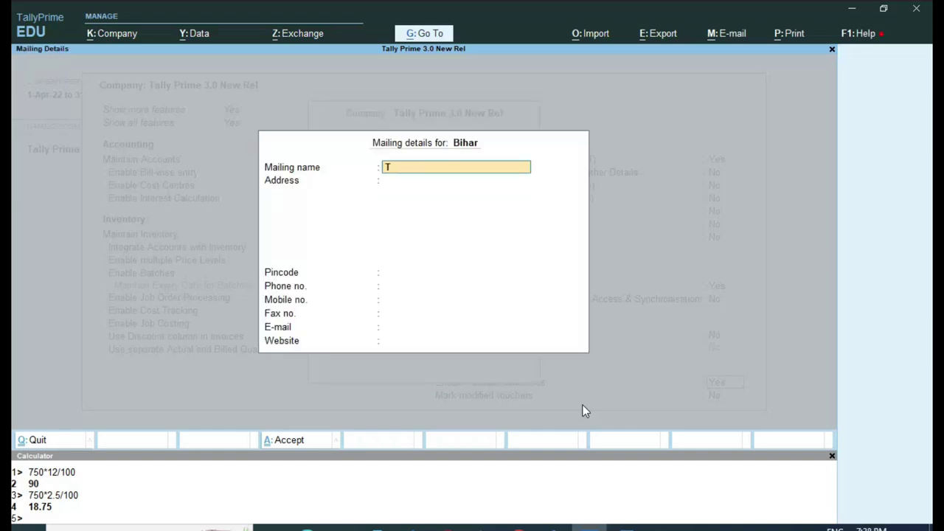
pyautogui.press('Return')
pyautogui.write('Shop')
pyautogui.press('Return')
pyautogui.press('Return')
pyautogui.press('Return')
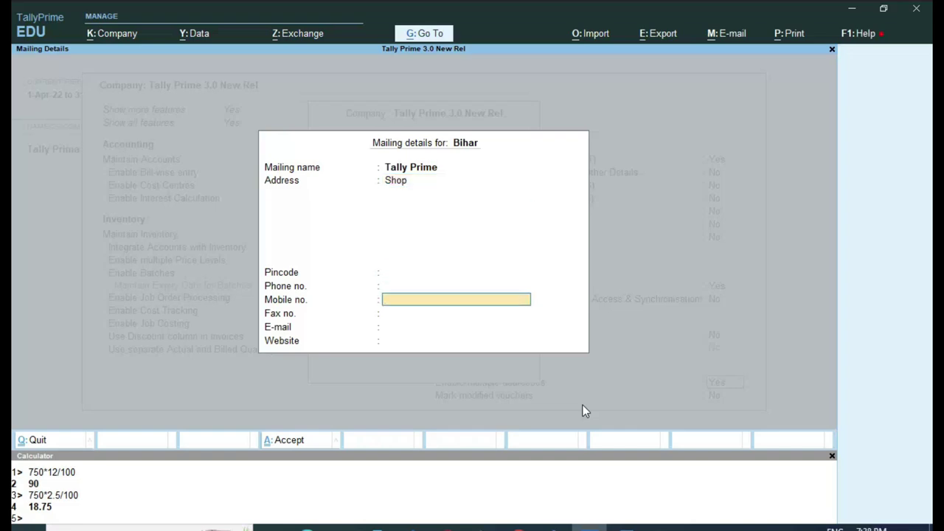
pyautogui.press('Return')
pyautogui.press('Return')
pyautogui.press('Return')
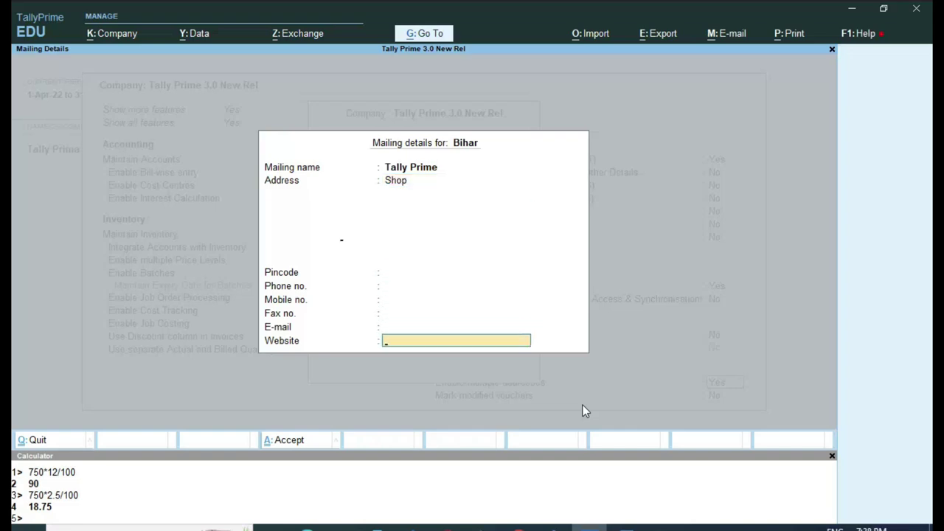
pyautogui.press('Return')
# - Finish the address type list and save the company features with Mark modified vouchers set to No
pyautogui.press('Escape')
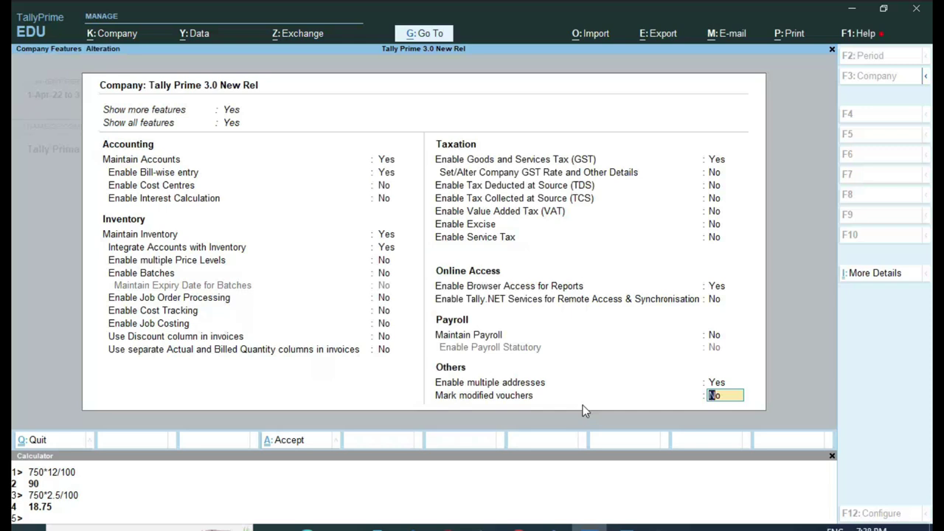
pyautogui.press('Return')
pyautogui.press('Return')
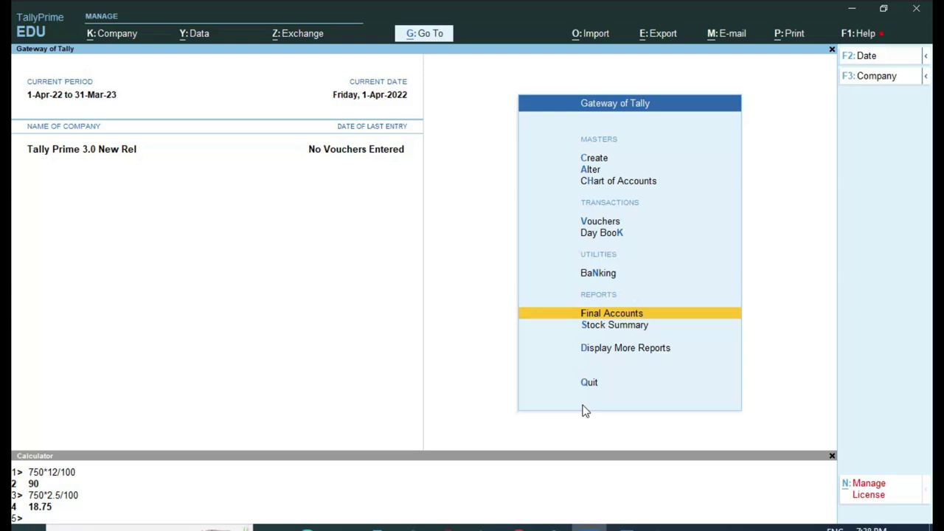
# - Open the company's GST registration details and keep the registration type Regular and Assessee of Other Territory set to No
pyautogui.press('F11')
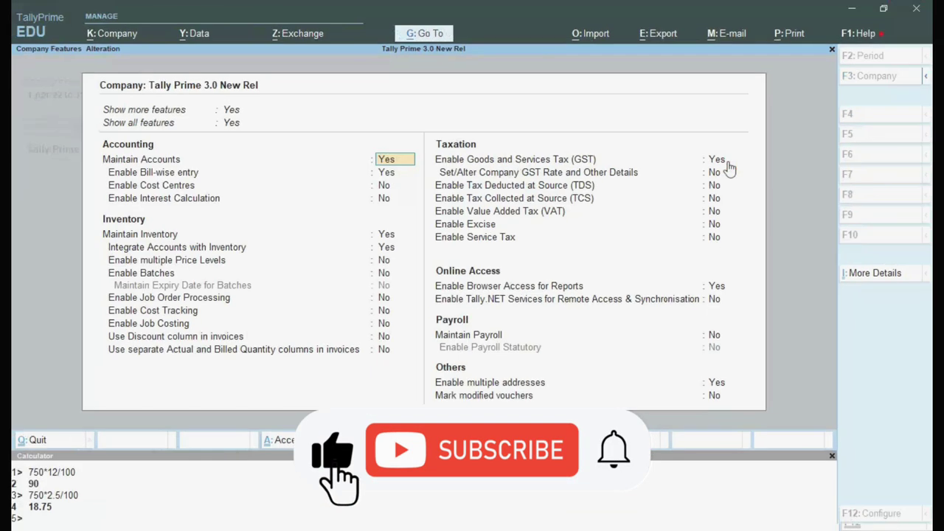
pyautogui.click(725, 162)
pyautogui.press('Return')
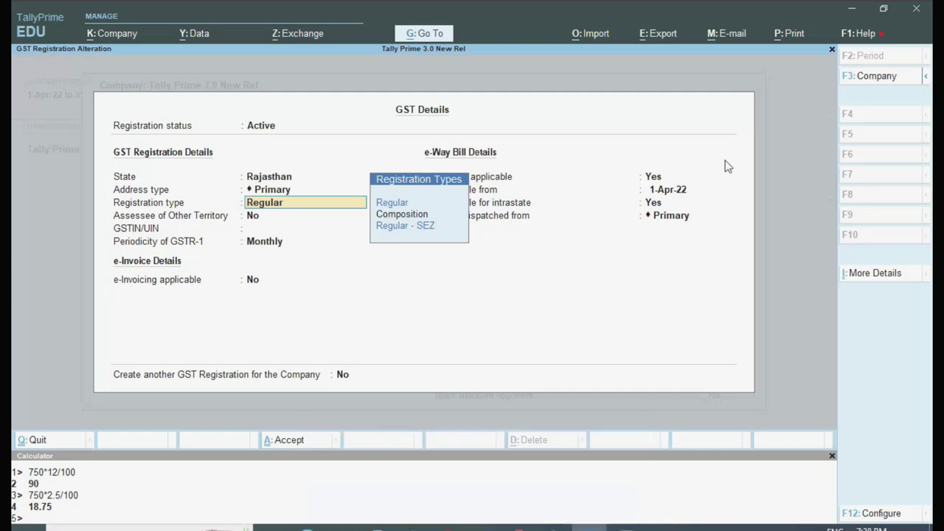
pyautogui.press('ctrl')
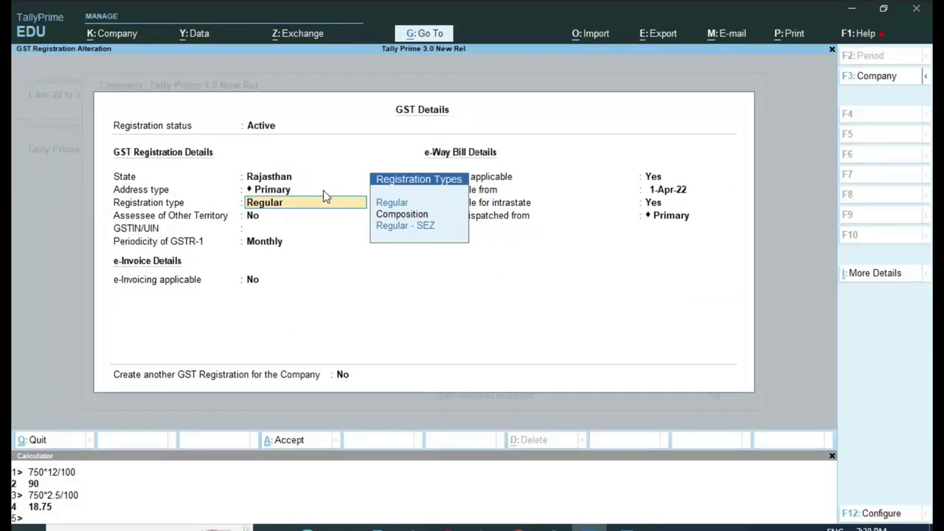
pyautogui.press('Return')
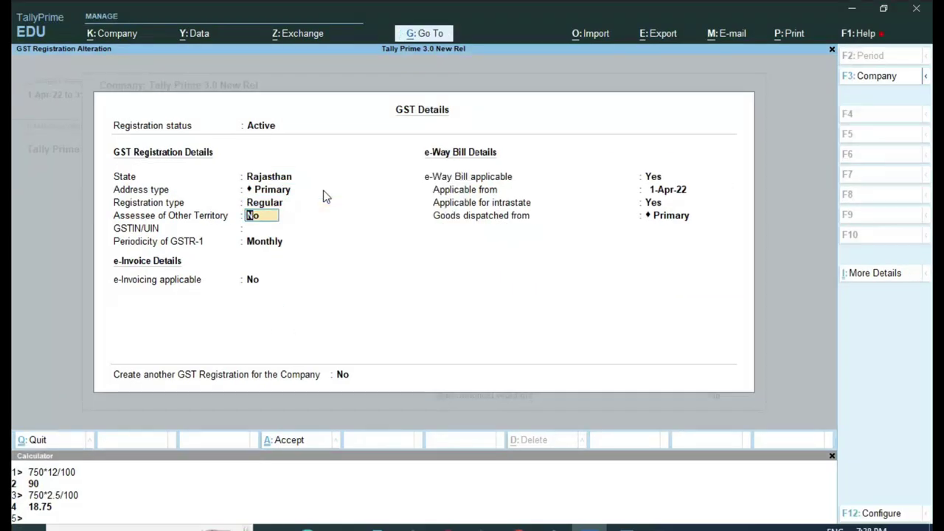
pyautogui.press('Return')
pyautogui.press('Return')
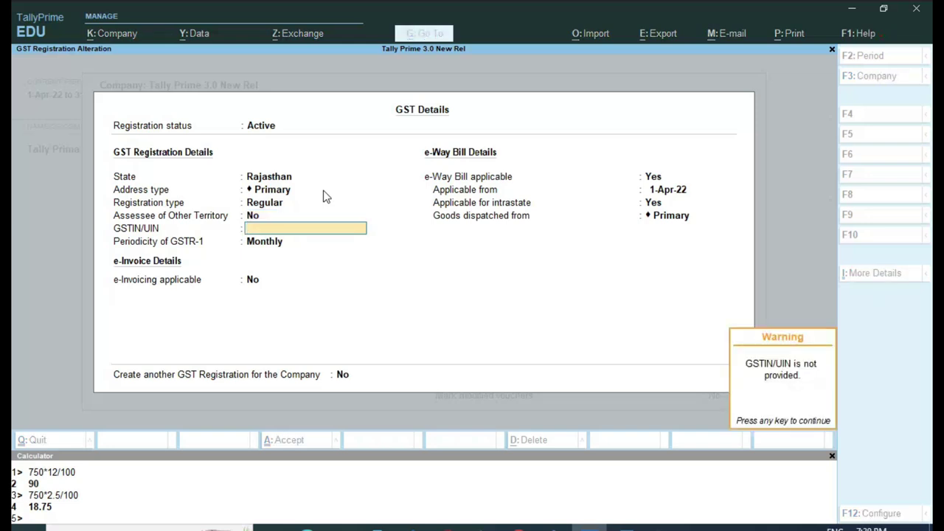
pyautogui.press('Return')
pyautogui.press('BackSpace')
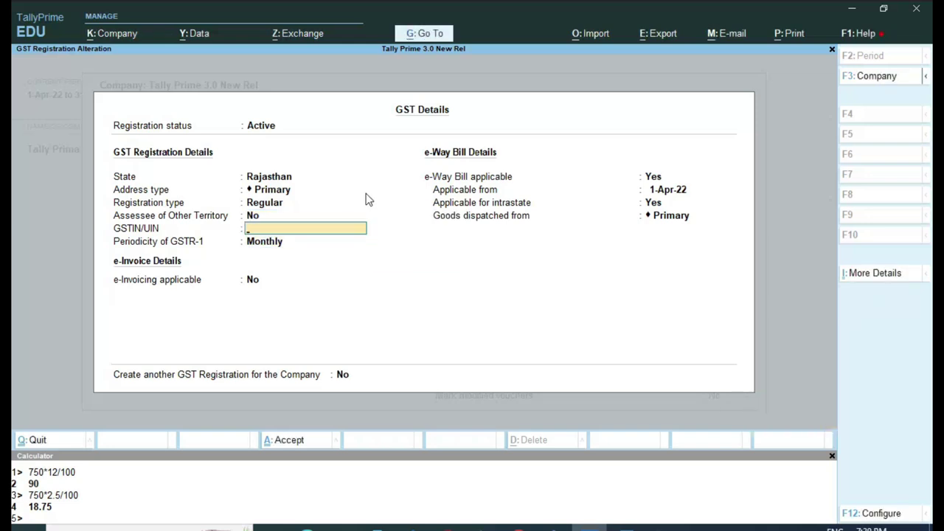
# - Copy the Rajasthan head office GSTIN from the Word document into the GSTIN/UIN field, keeping the GSTR-1 periodicity Monthly
pyautogui.click(624, 527)
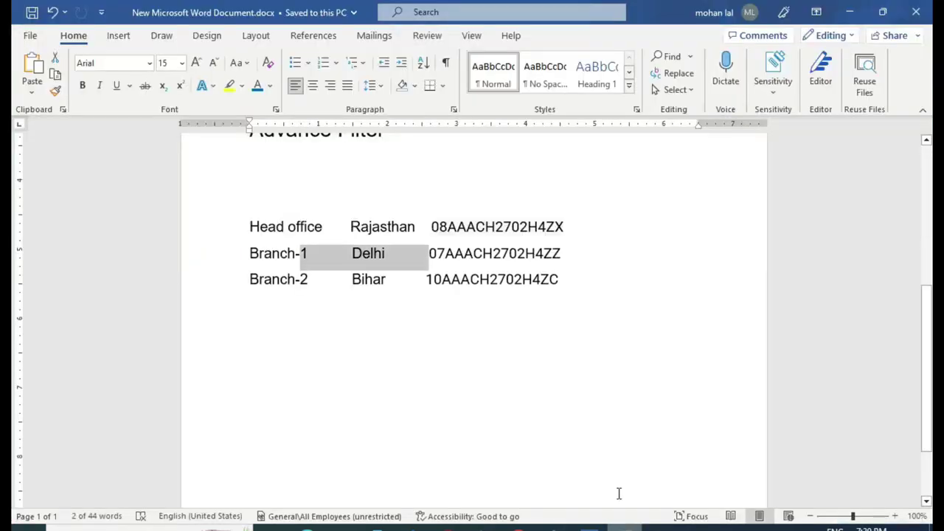
pyautogui.moveTo(430, 226); pyautogui.dragTo(562, 230)
pyautogui.hotkey('ctrl', 'c')
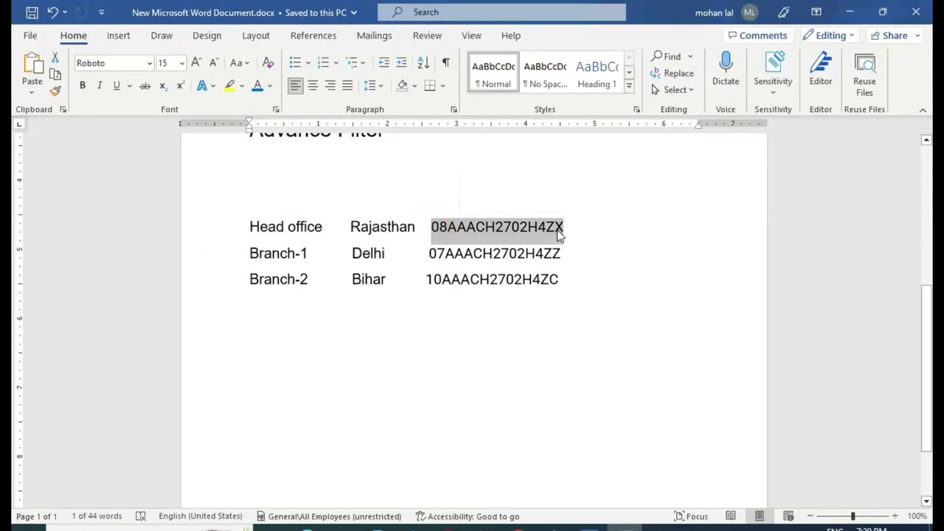
pyautogui.hotkey('alt', 'Tab')
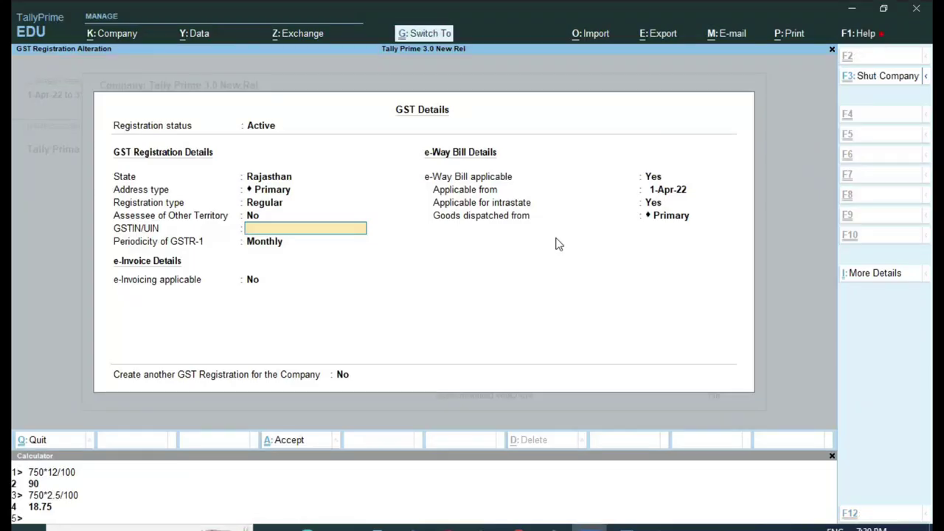
pyautogui.hotkey('ctrl', 'v')
pyautogui.press('Return')
pyautogui.press('Return')
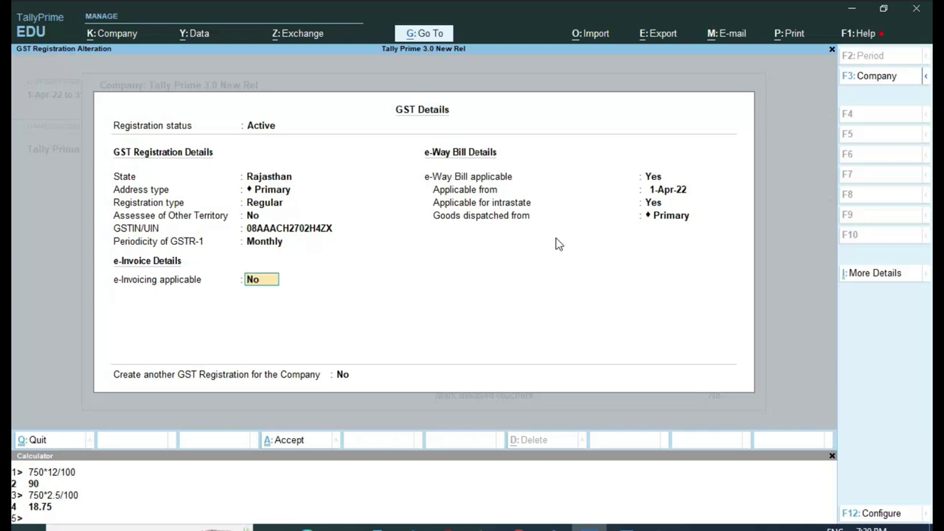
# - Enable e-invoicing applicable from 1-Apr-22 with Bikaner as the invoice bill-from place
pyautogui.press('y')
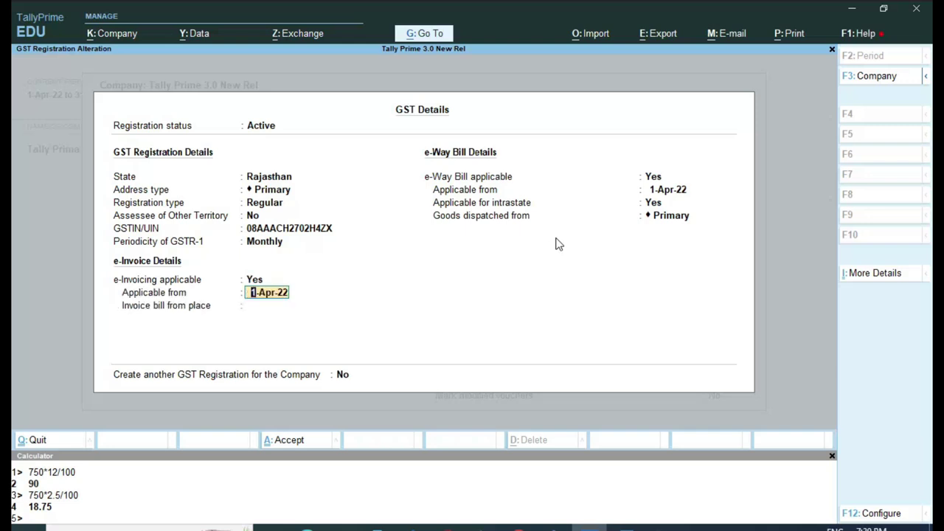
pyautogui.press('Return')
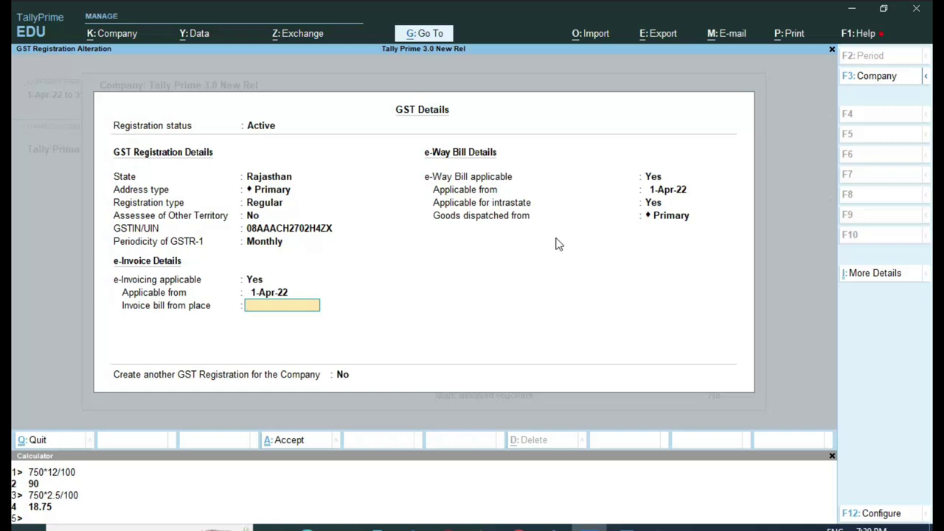
pyautogui.write('Bikaner')
pyautogui.press('Return')
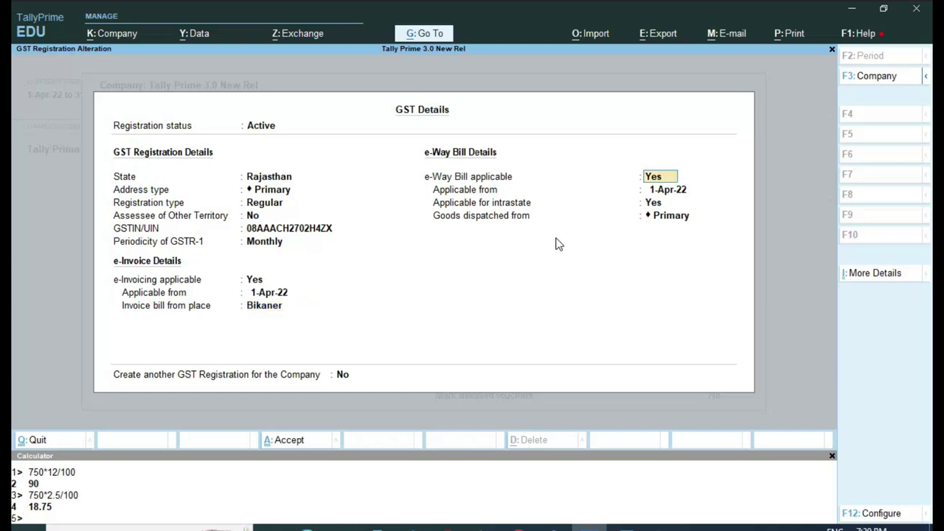
# - Keep the e-Way Bill applicable from 1-Apr-22, including intrastate, with goods dispatched from Primary, and save the Rajasthan registration
pyautogui.press('Return')
pyautogui.press('Return')
pyautogui.press('Return')
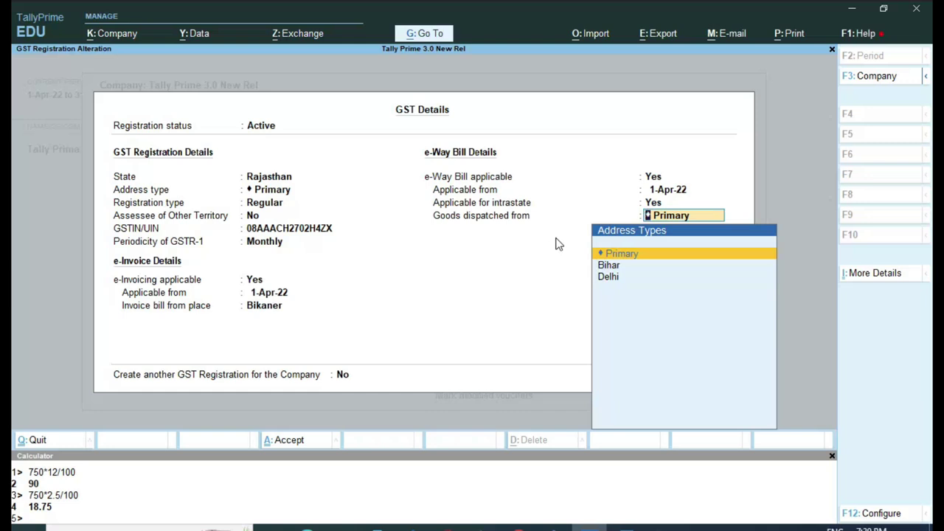
pyautogui.press('Return')
pyautogui.press('Return')
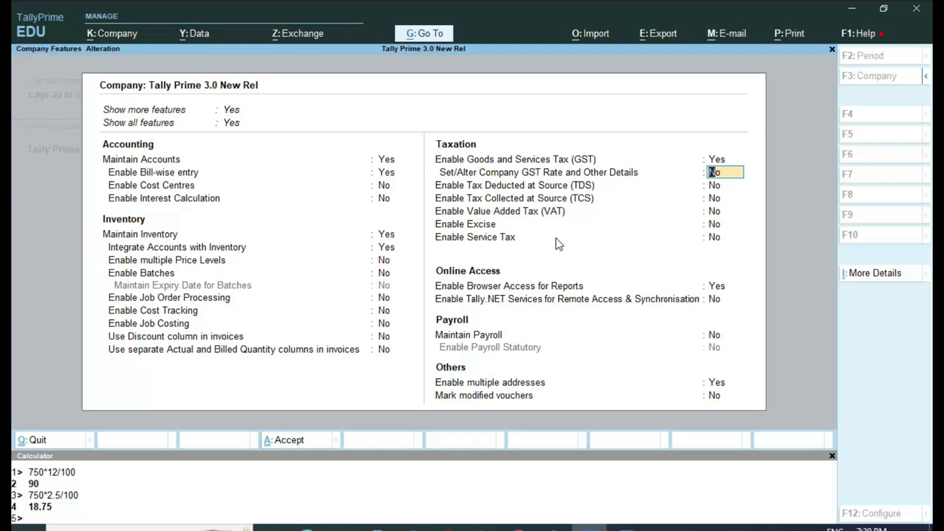
# - Reopen the Rajasthan GST registration and save it with Create another GST Registration for the Company set to Yes
pyautogui.press('Up')
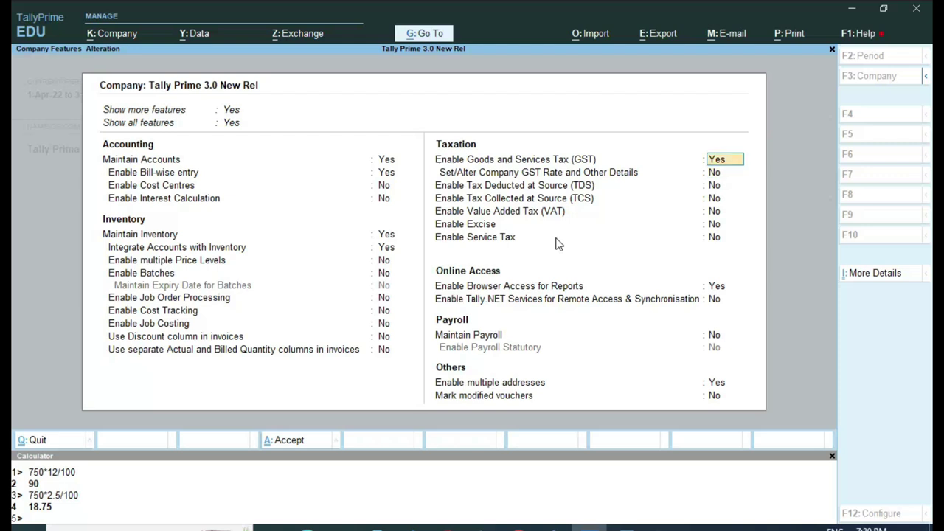
pyautogui.press('Return')
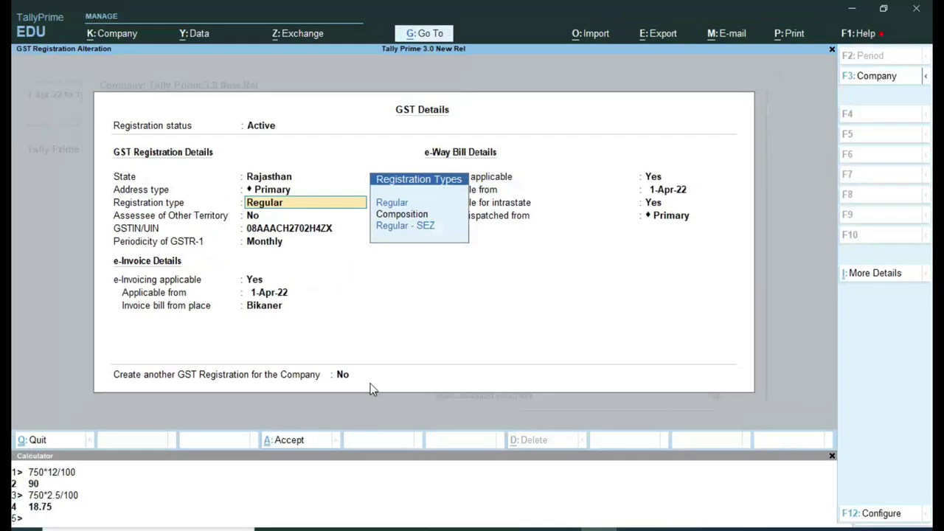
pyautogui.press('Return')
pyautogui.press('Return')
pyautogui.press('Return')
pyautogui.press('Return')
pyautogui.press('Return')
pyautogui.press('Return')
pyautogui.press('Return')
pyautogui.press('Return')
pyautogui.press('Return')
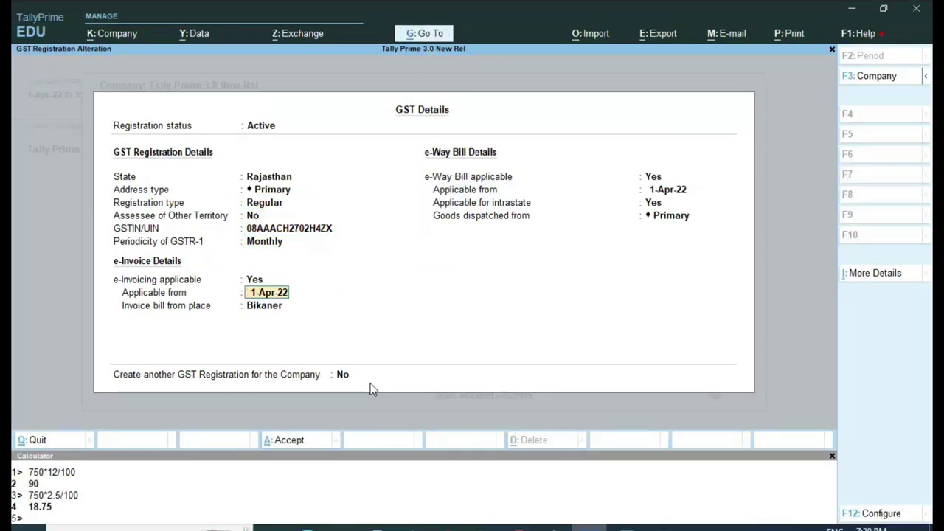
pyautogui.press('Return')
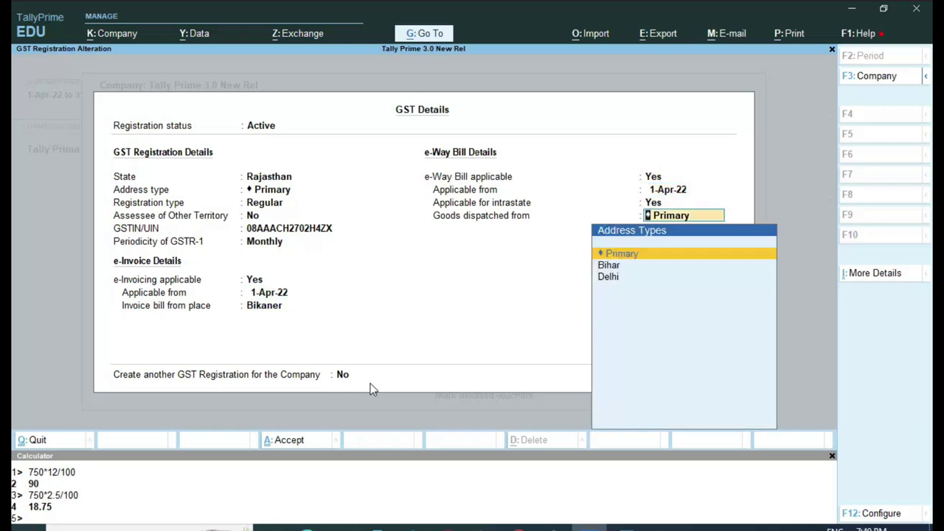
pyautogui.press('Return')
pyautogui.write('ny')
pyautogui.press('Return')
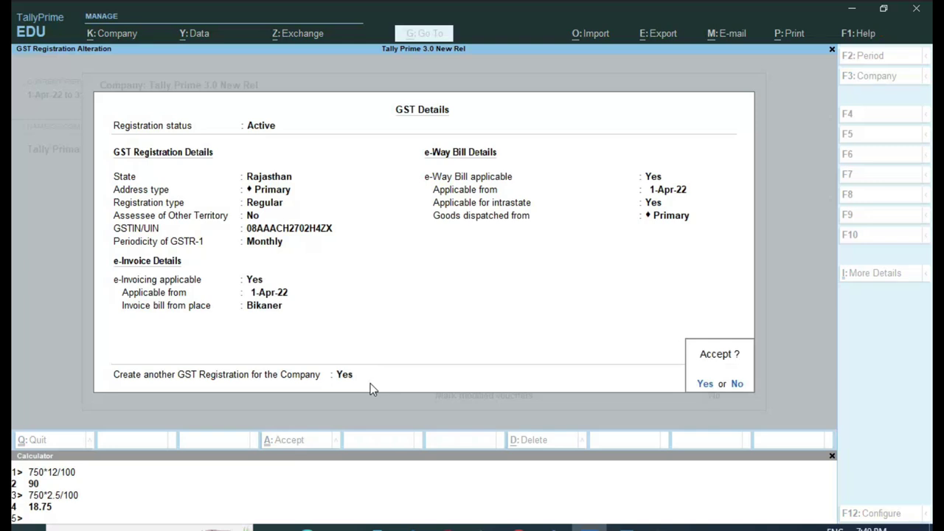
pyautogui.press('Return')
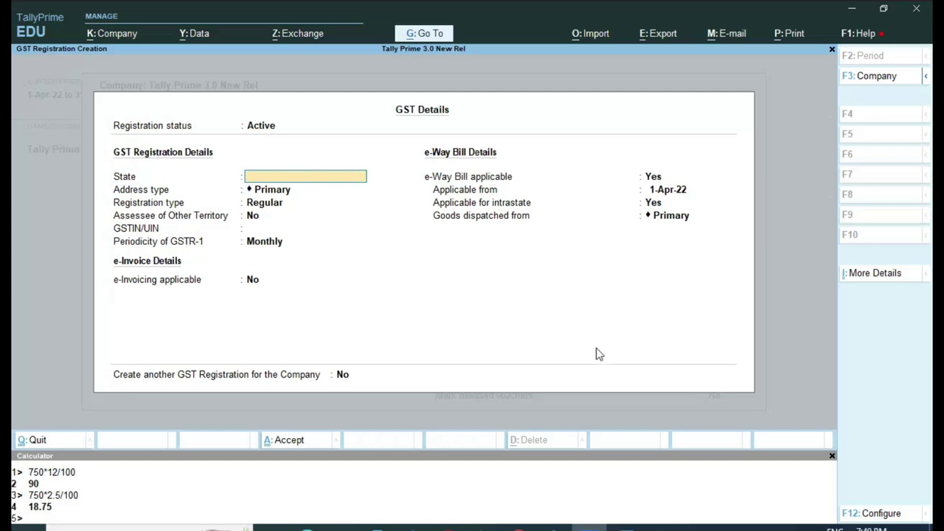
# - Set the new registration's state and address type to Delhi, keeping the type Regular and Assessee of Other Territory No
pyautogui.hotkey('alt', 'Tab')
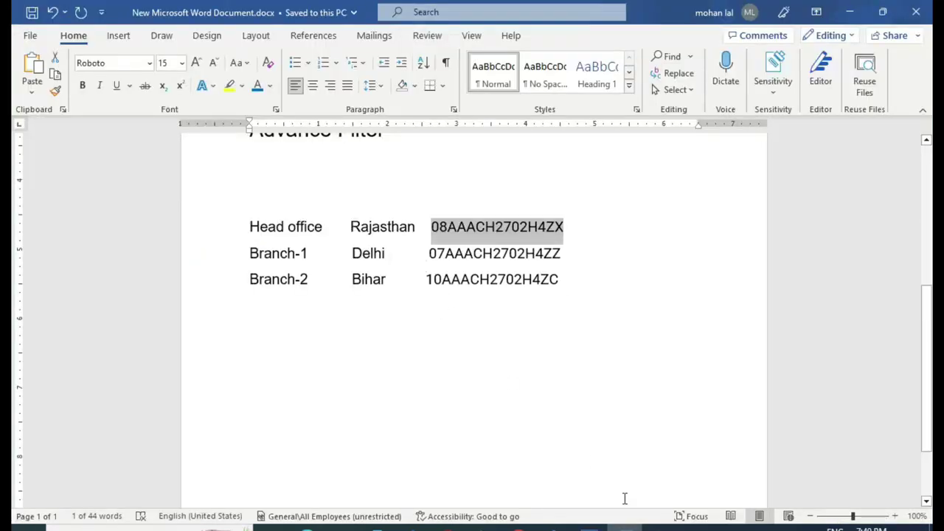
pyautogui.click(590, 527)
pyautogui.write('De')
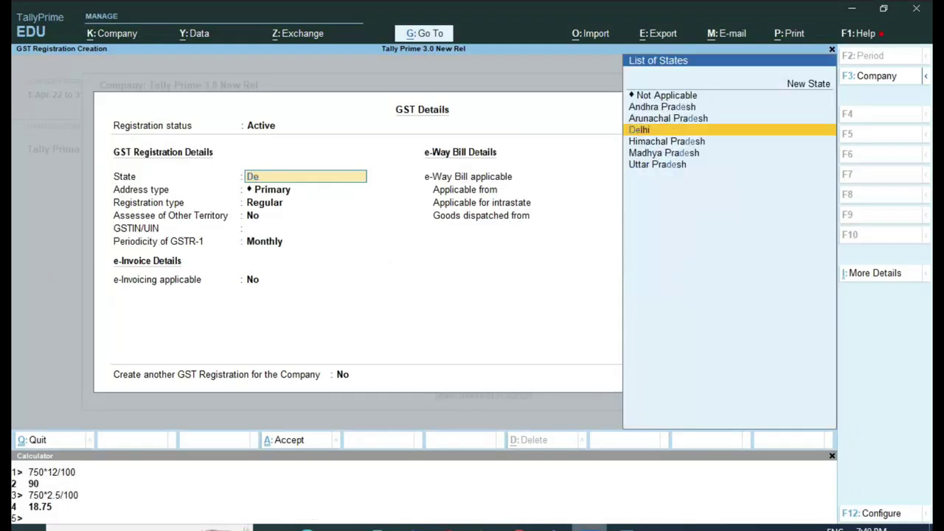
pyautogui.press('Return')
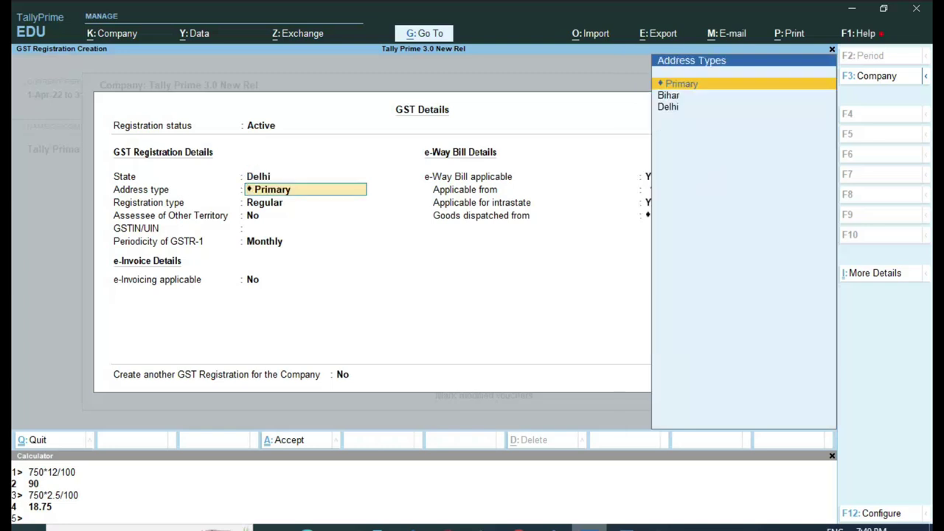
pyautogui.press('Down')
pyautogui.press('Down')
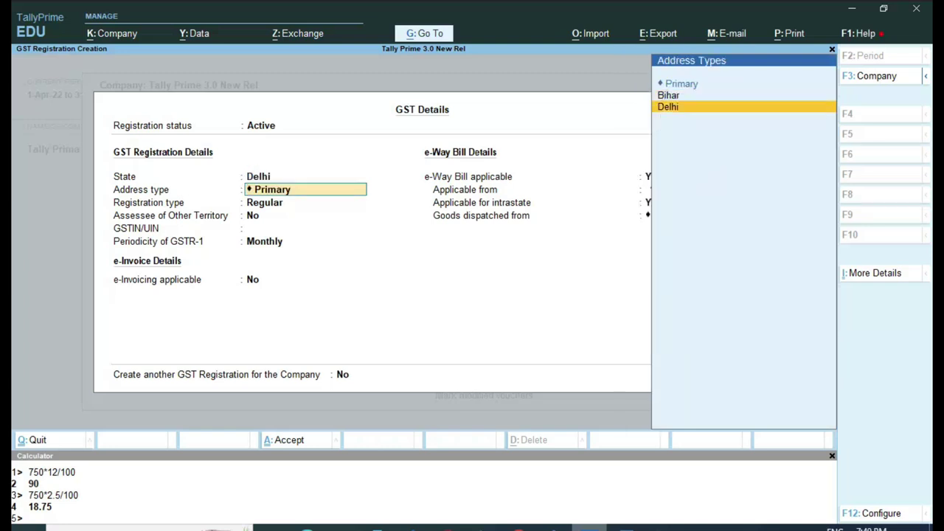
pyautogui.press('Return')
pyautogui.press('Return')
pyautogui.press('Return')
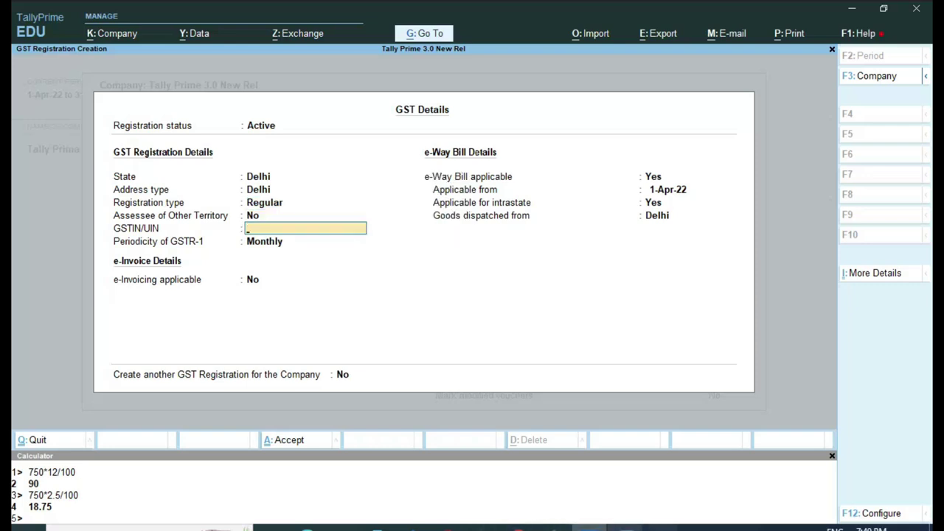
# - Copy the Delhi branch GSTIN from the Word document into the GSTIN/UIN field and keep the GSTR-1 periodicity Monthly
pyautogui.click(632, 526)
pyautogui.doubleClick(448, 254)
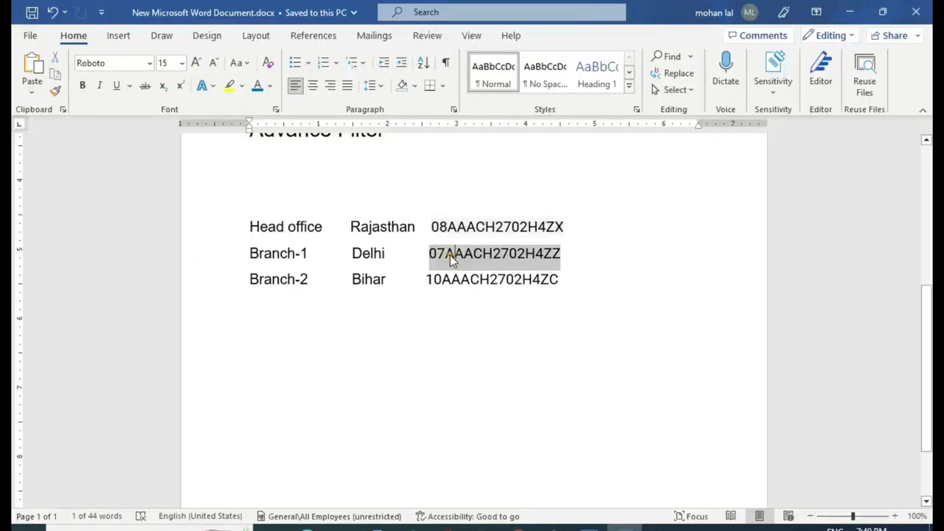
pyautogui.hotkey('ctrl', 'c')
pyautogui.hotkey('alt', 'Tab')
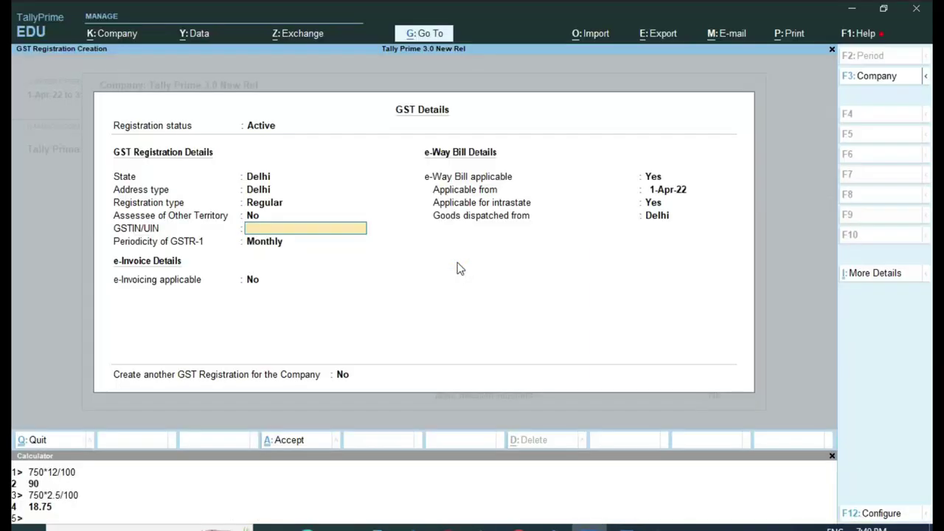
pyautogui.hotkey('ctrl', 'v')
pyautogui.press('Return')
pyautogui.press('Return')
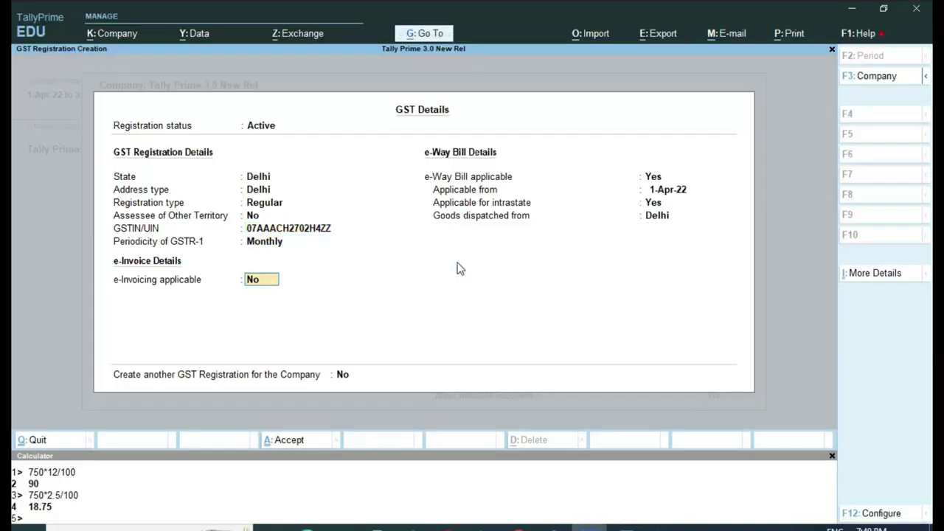
# - Enable e-invoicing for the Delhi registration from 1-Apr-22 with Delhi as the invoice bill-from place
pyautogui.press('y')
pyautogui.press('Return')
pyautogui.write('Delhi')
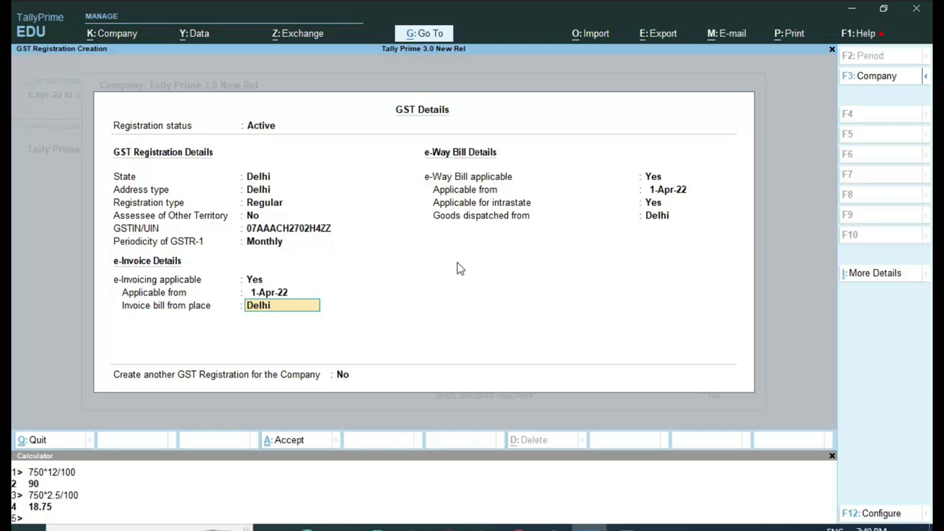
pyautogui.press('Return')
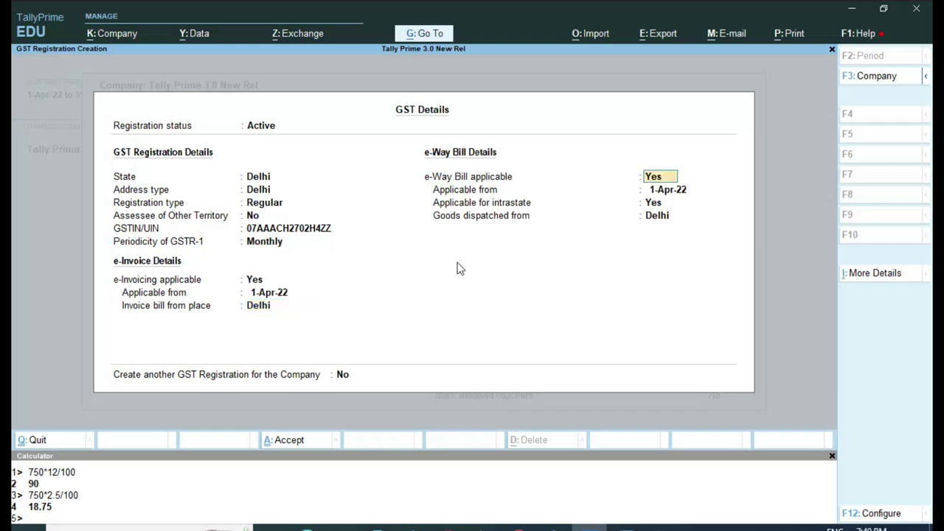
# - Keep the Delhi e-Way Bill details and save the registration without creating another one or opening the Chart of Accounts
pyautogui.press('Return')
pyautogui.press('Return')
pyautogui.press('Return')
pyautogui.press('Return')
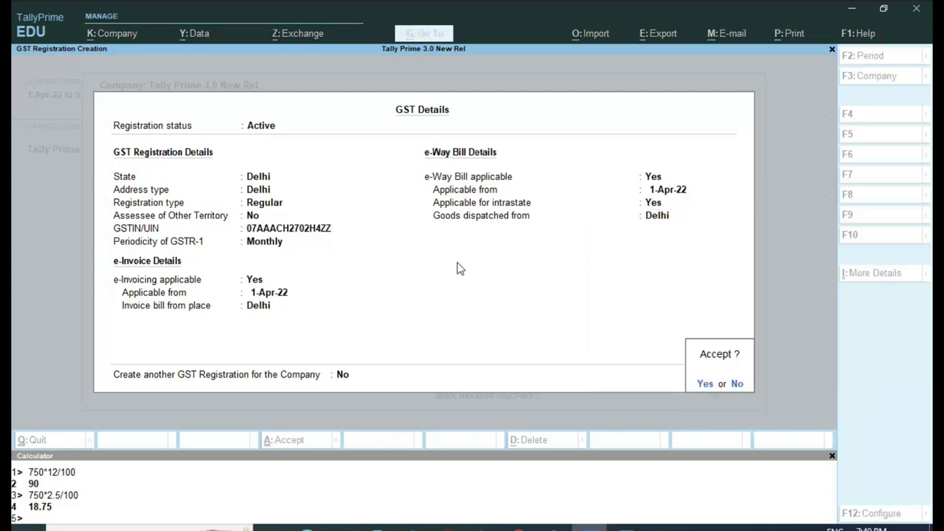
pyautogui.press('Return')
pyautogui.press('n')
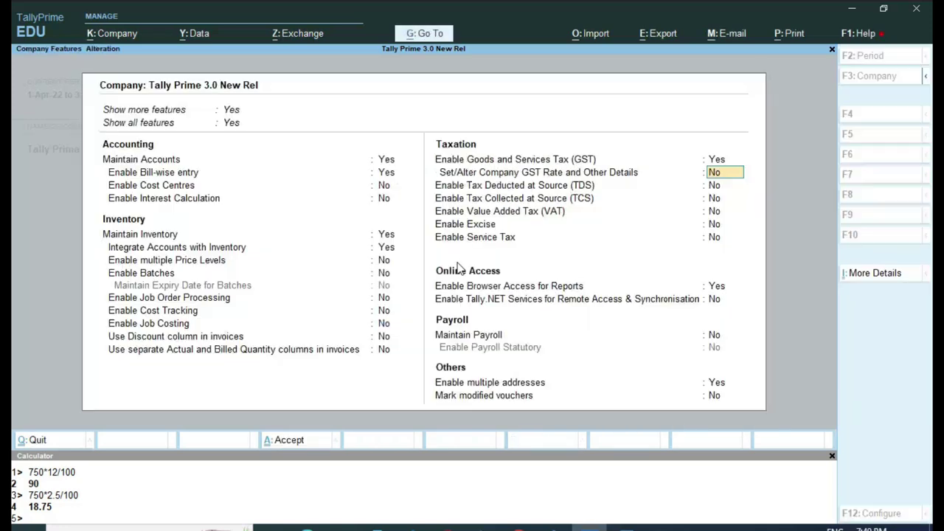
# - Create another GST registration with state and address type Bihar, registration type Regular and Assessee of Other Territory No
pyautogui.press('Up')
pyautogui.press('Return')
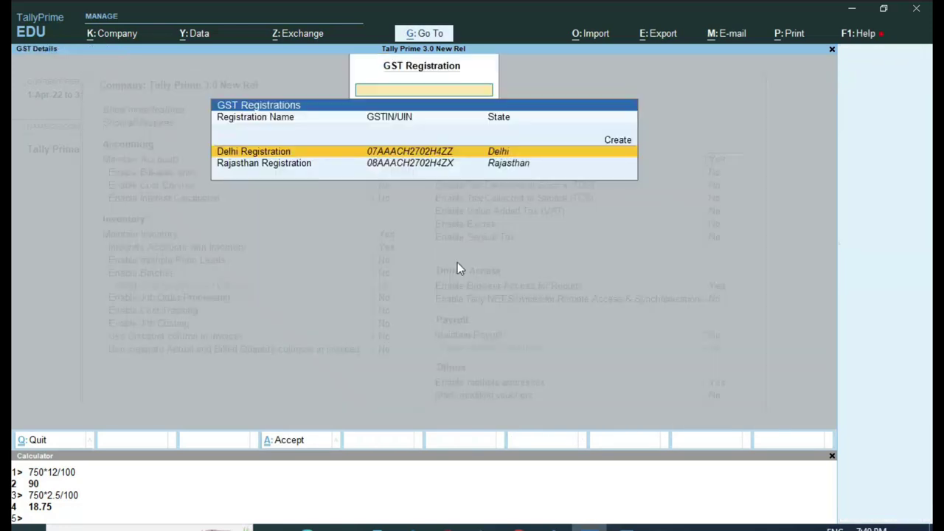
pyautogui.press('Up')
pyautogui.press('Return')
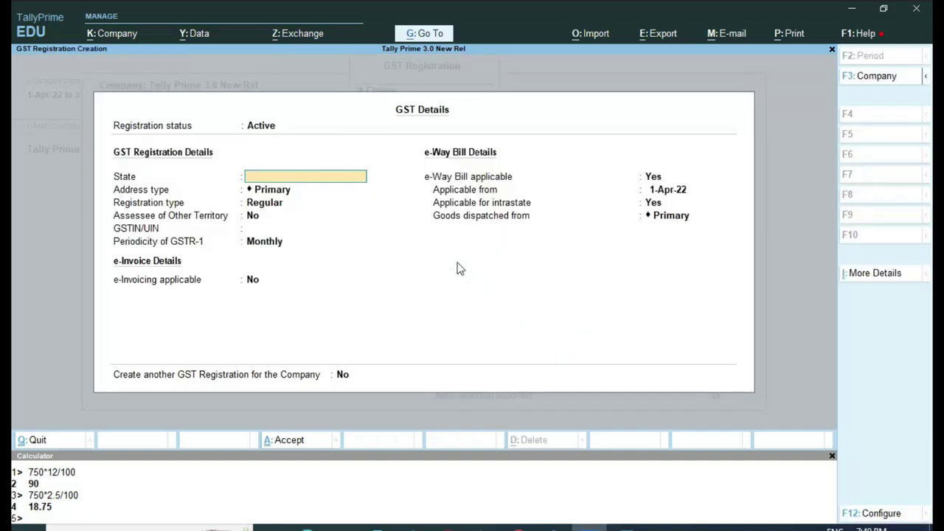
pyautogui.write('Biha')
pyautogui.press('BackSpace')
pyautogui.press('BackSpace')
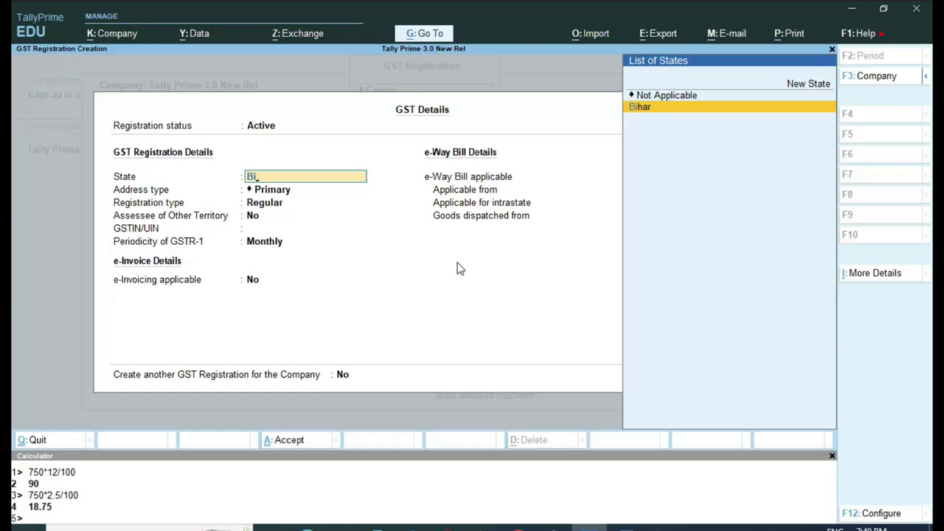
pyautogui.press('Return')
pyautogui.press('Down')
pyautogui.press('Return')
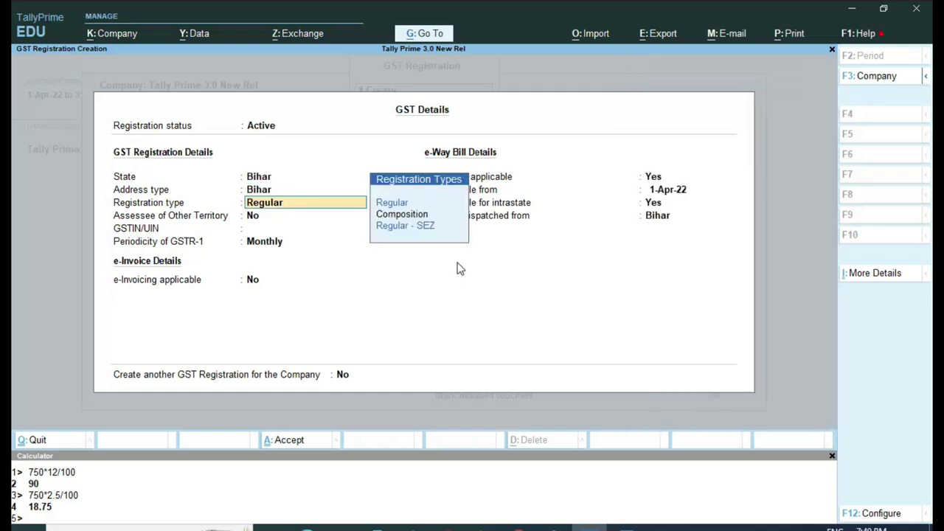
pyautogui.press('Return')
pyautogui.press('Return')
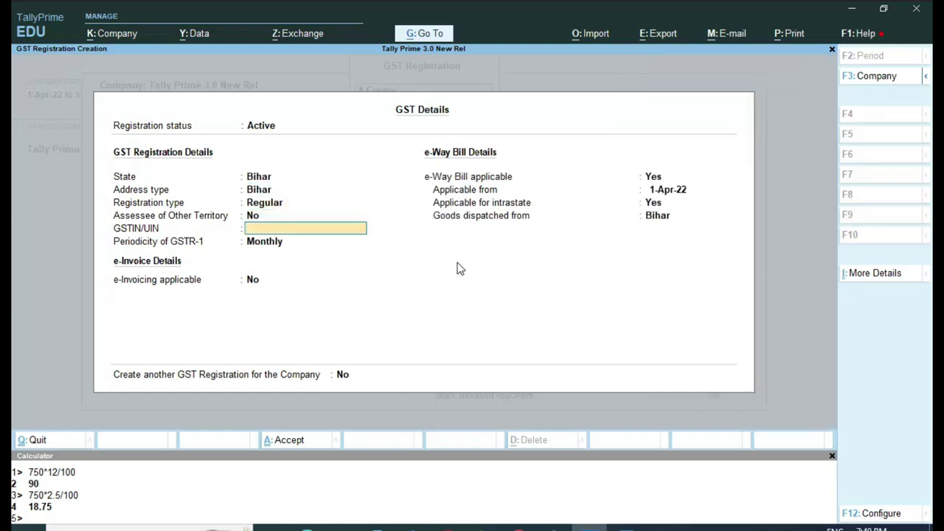
# - Copy the Bihar branch GSTIN from the Word document into the GSTIN/UIN field, keeping Monthly GSTR-1 periodicity
pyautogui.hotkey('alt', 'Tab')
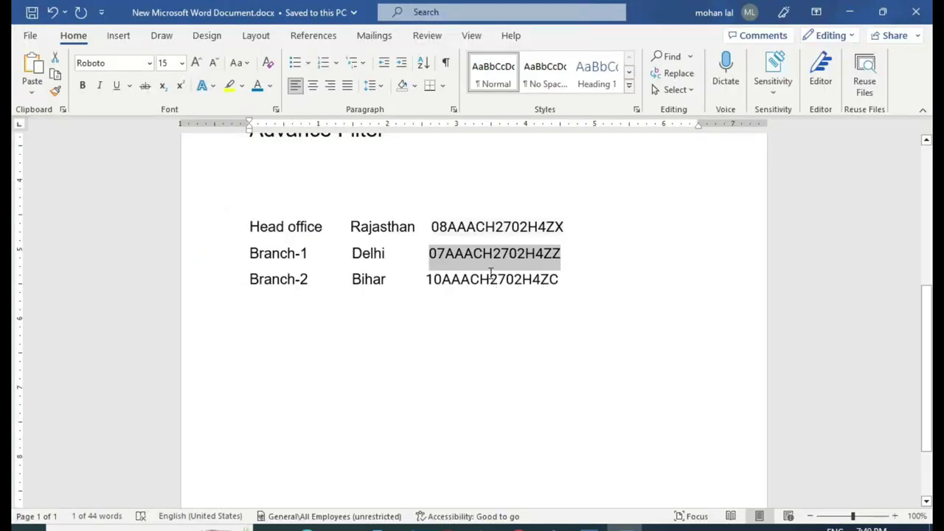
pyautogui.doubleClick(491, 278)
pyautogui.hotkey('ctrl', 'c')
pyautogui.hotkey('alt', 'Tab')
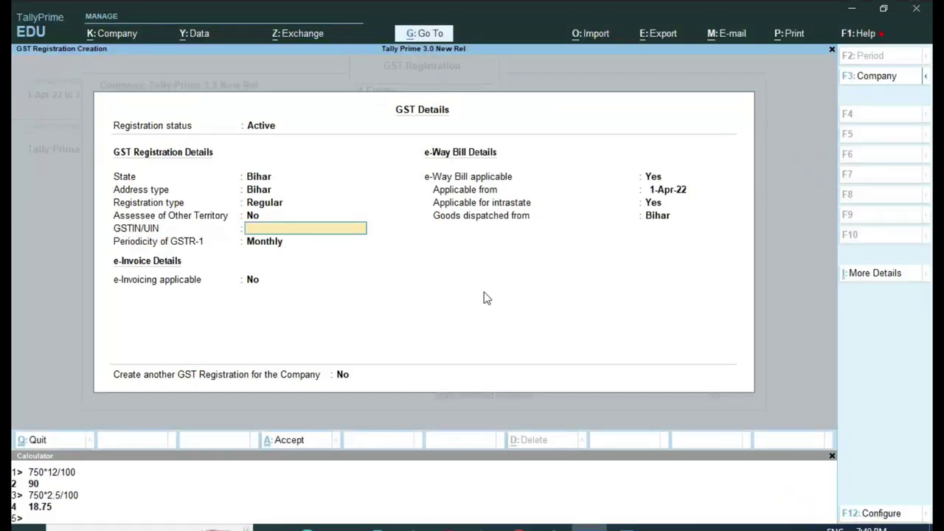
pyautogui.hotkey('ctrl', 'alt', 'v')
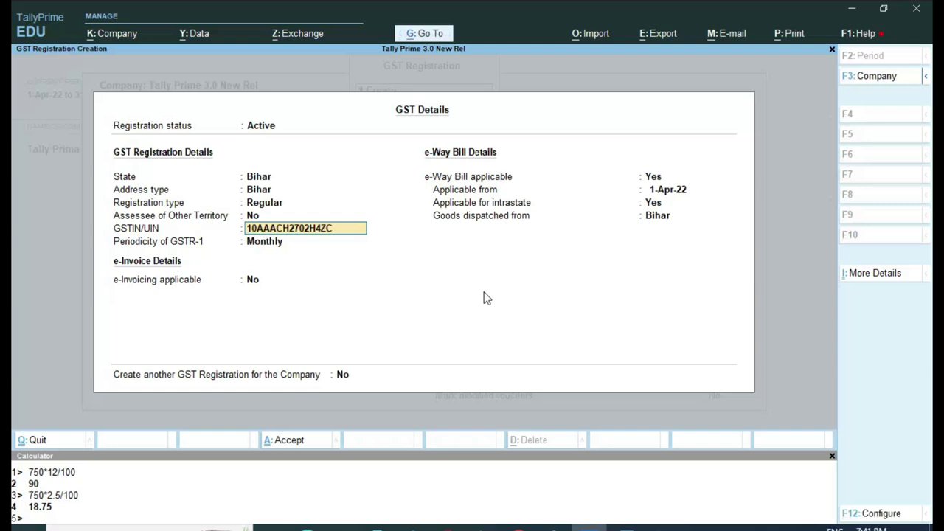
pyautogui.press('Return')
pyautogui.press('Return')
# - Enable e-invoicing for the Bihar registration from 1-Apr-22 with Bihar as the invoice bill-from place
pyautogui.press('y')
pyautogui.press('Return')
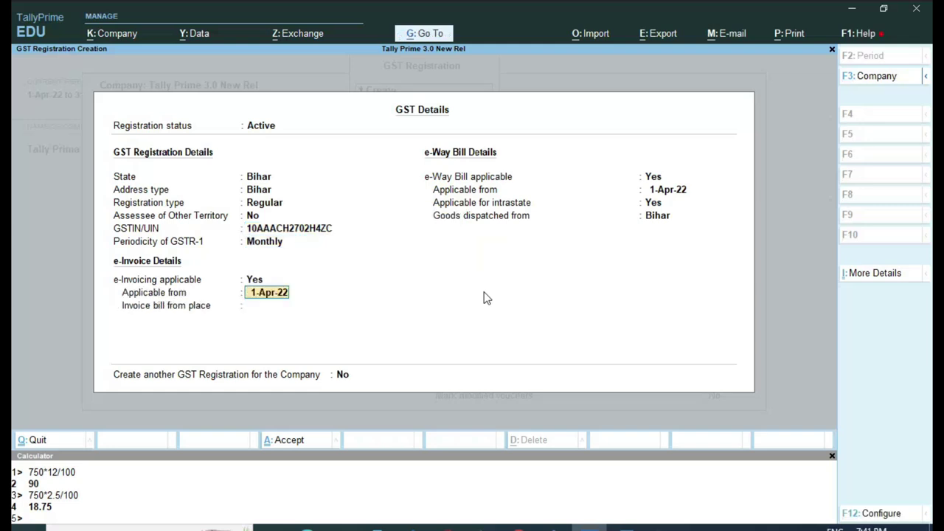
pyautogui.press('Return')
pyautogui.write('Bihar')
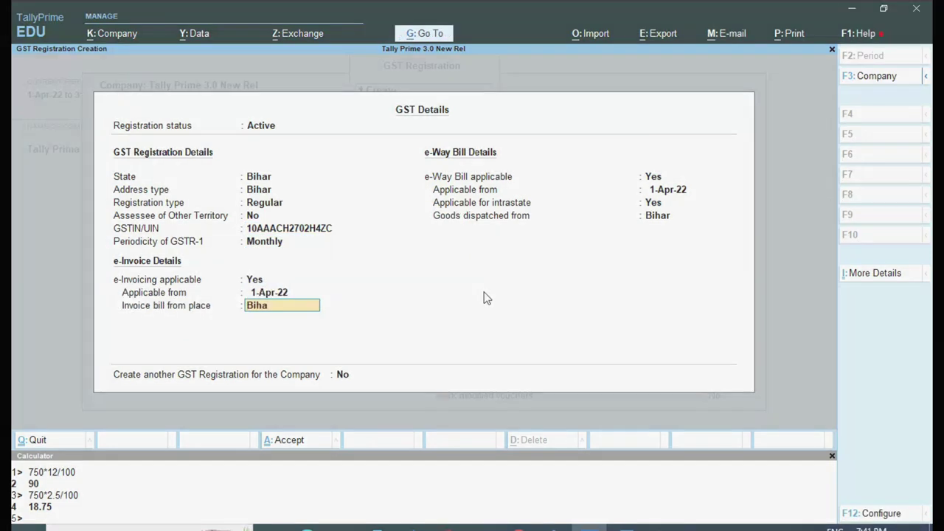
pyautogui.press('Return')
# - Keep the e-Way Bill details dispatching from Bihar and save the Bihar registration with no further registration requested
pyautogui.press('Return')
pyautogui.press('Return')
pyautogui.press('Return')
pyautogui.press('Return')
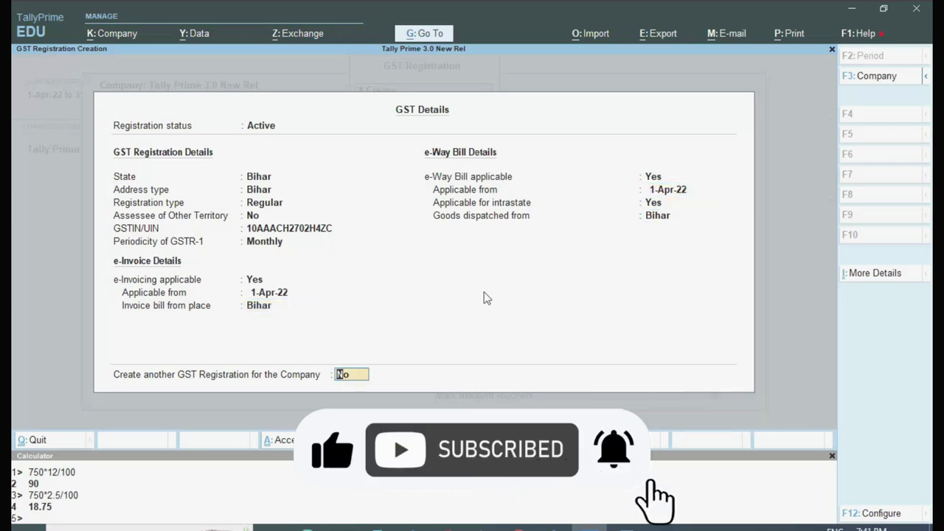
pyautogui.press('Return')
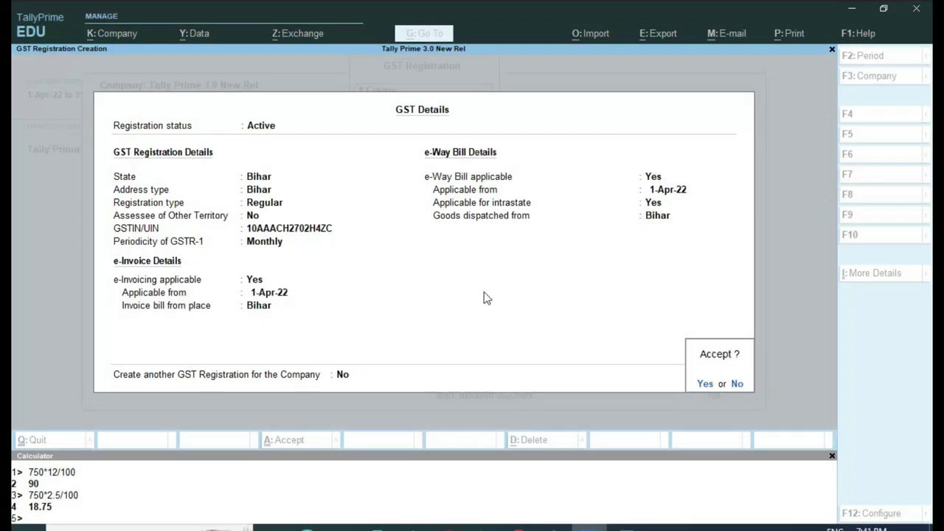
pyautogui.press('Return')
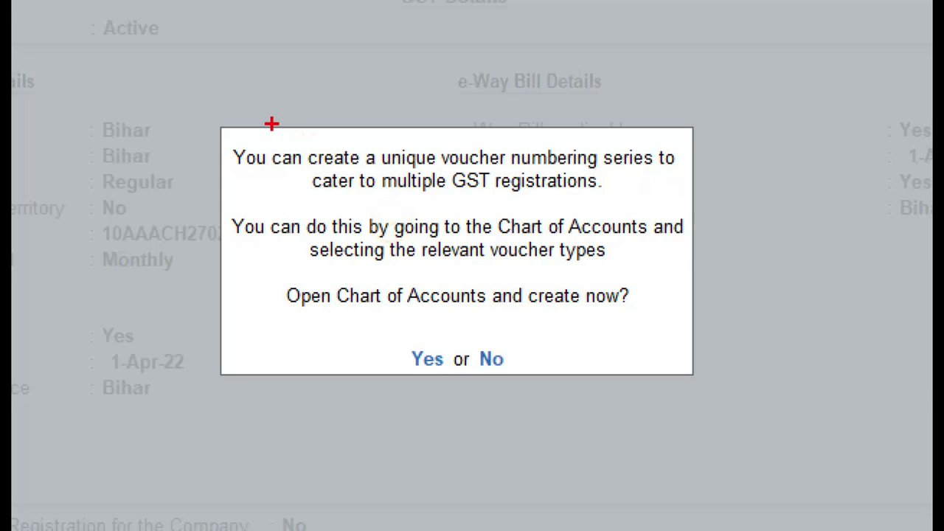
# - Agree to open the Chart of Accounts' voucher types for creating a unique voucher numbering series
pyautogui.moveTo(192, 128)
pyautogui.mouseDown()
pyautogui.moveTo(289, 173)
pyautogui.moveTo(921, 121)
pyautogui.moveTo(118, 179)
pyautogui.mouseUp()
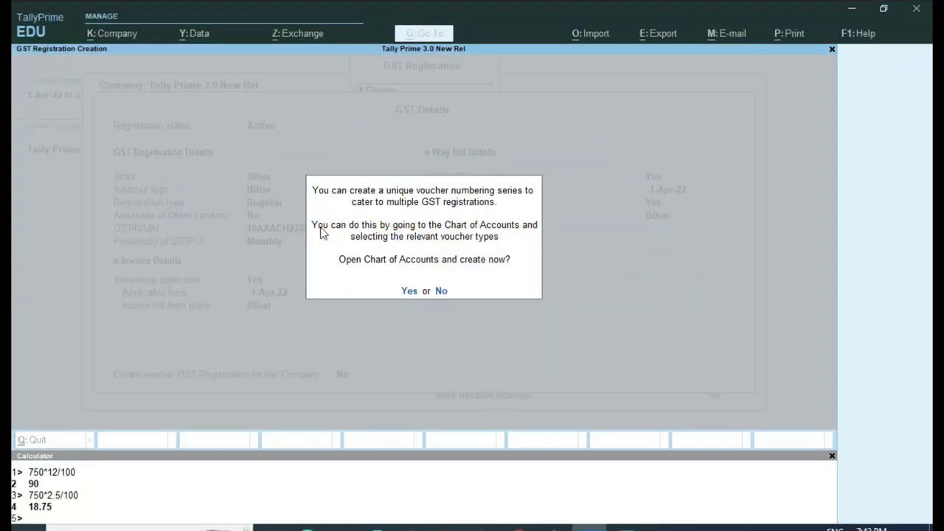
pyautogui.press('y')
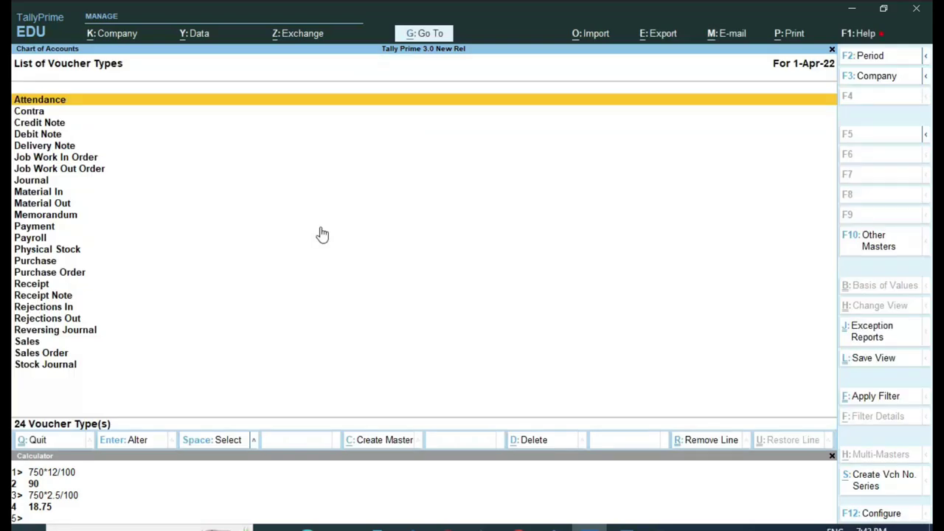
# - Check the company's GST registrations list, close it without creating another registration, and save the company features
pyautogui.press('ctrl')
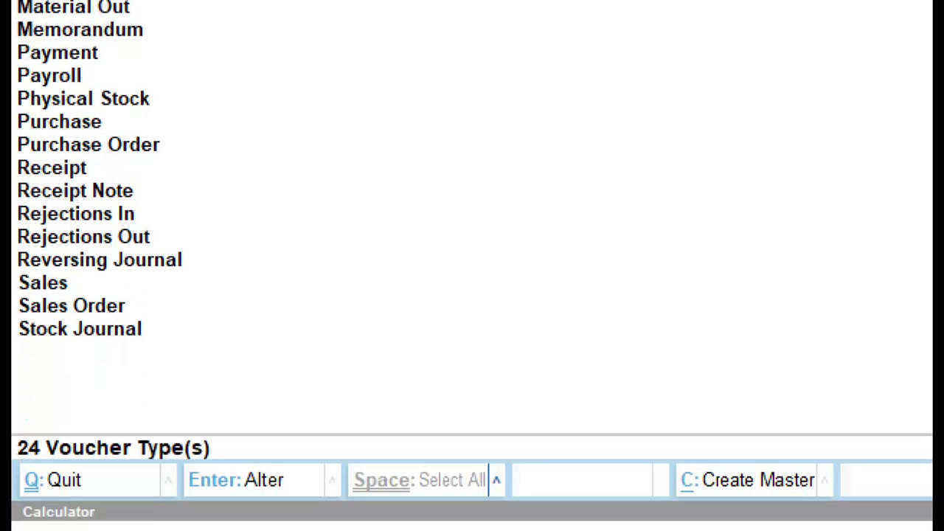
pyautogui.moveTo(15, 381)
pyautogui.mouseDown()
pyautogui.moveTo(15, 413)
pyautogui.moveTo(94, 385)
pyautogui.moveTo(94, 1)
pyautogui.mouseUp()
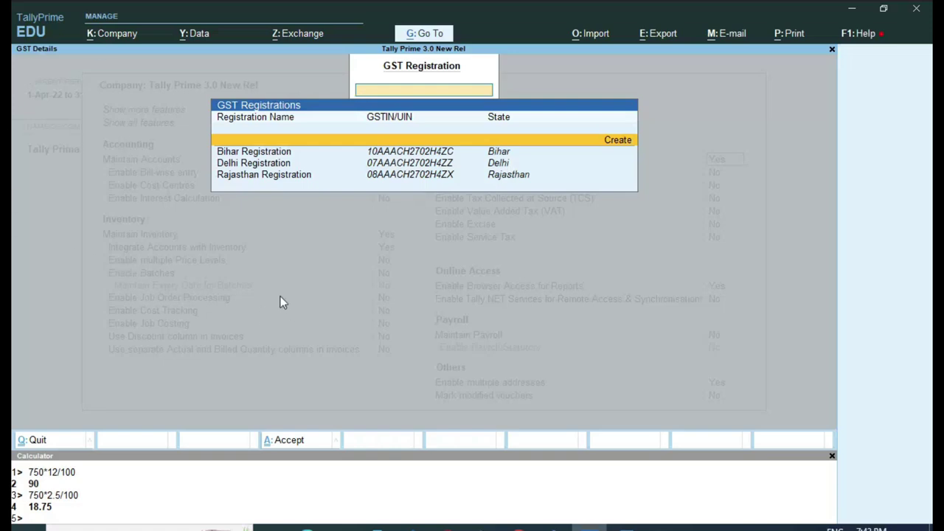
pyautogui.hotkey('ctrl', '1')
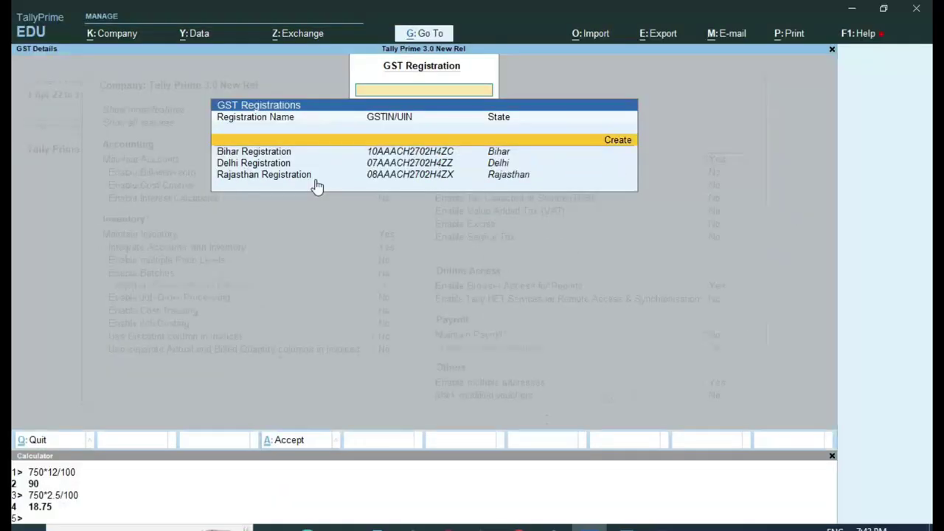
pyautogui.press('Down')
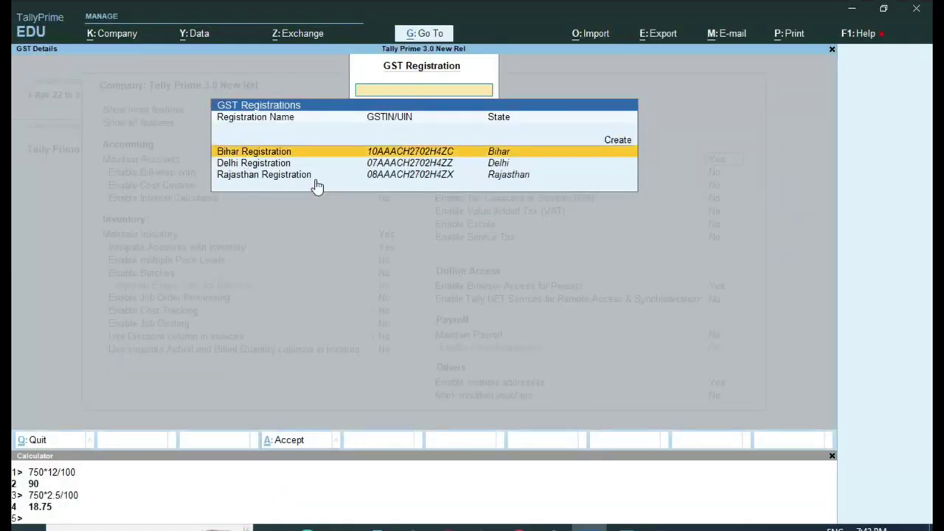
pyautogui.press('Escape')
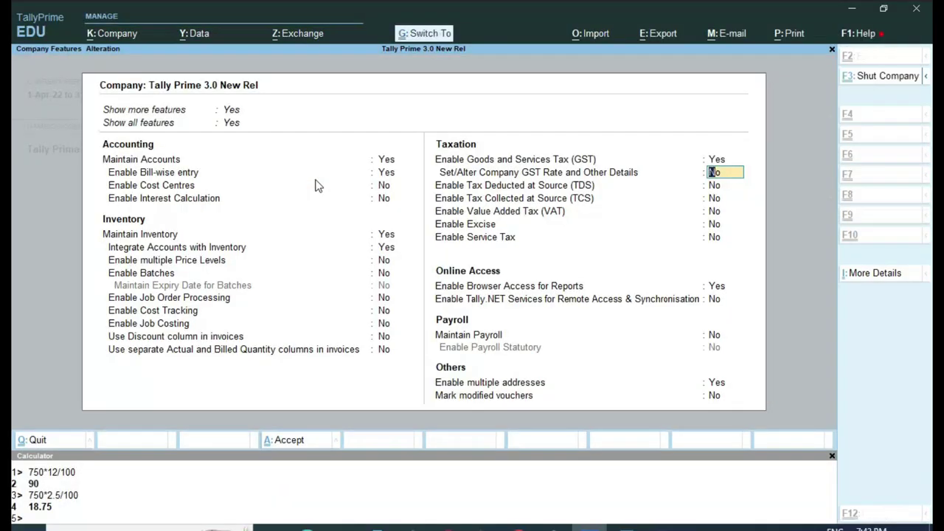
pyautogui.hotkey('ctrl', 'a')
# - Open voucher entry and switch to a Purchase voucher to check which GST registration it uses
pyautogui.press('Up')
pyautogui.press('Up')
pyautogui.press('Up')
pyautogui.press('Return')
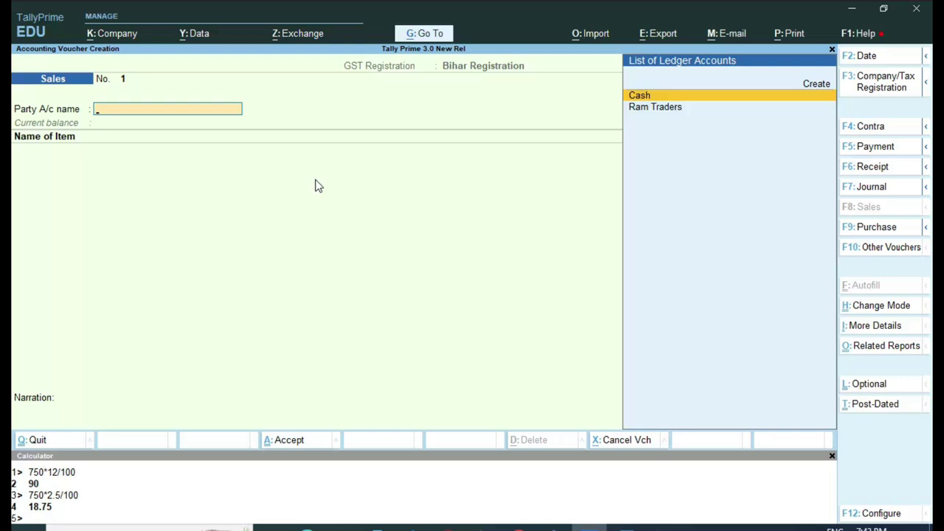
pyautogui.click(885, 230)
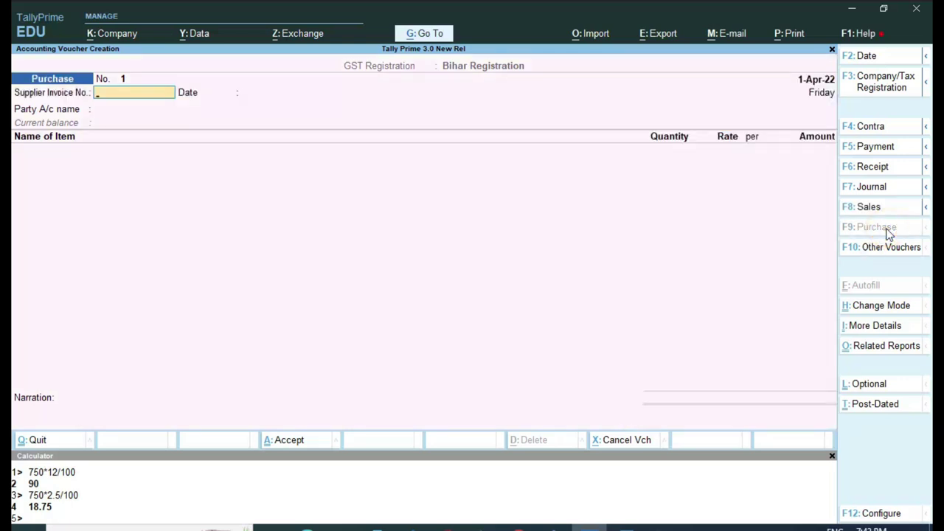
pyautogui.hotkey('ctrl', '1')
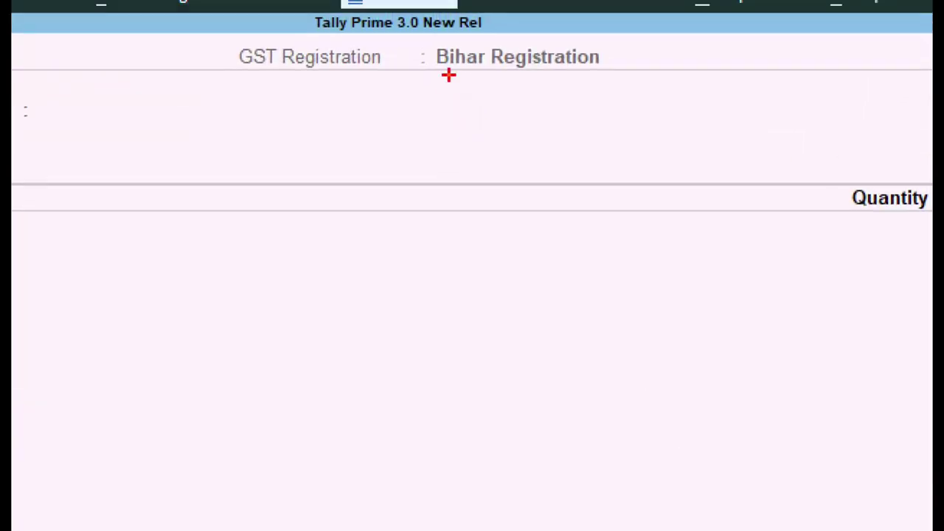
pyautogui.click(432, 57)
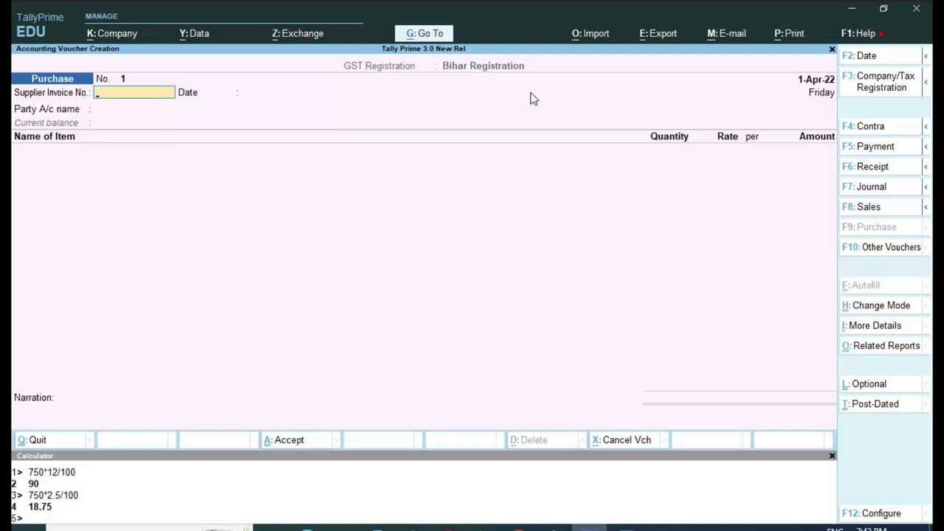
# - Change the Purchase voucher's company/tax registration to Delhi Registration and check the header
pyautogui.click(876, 92)
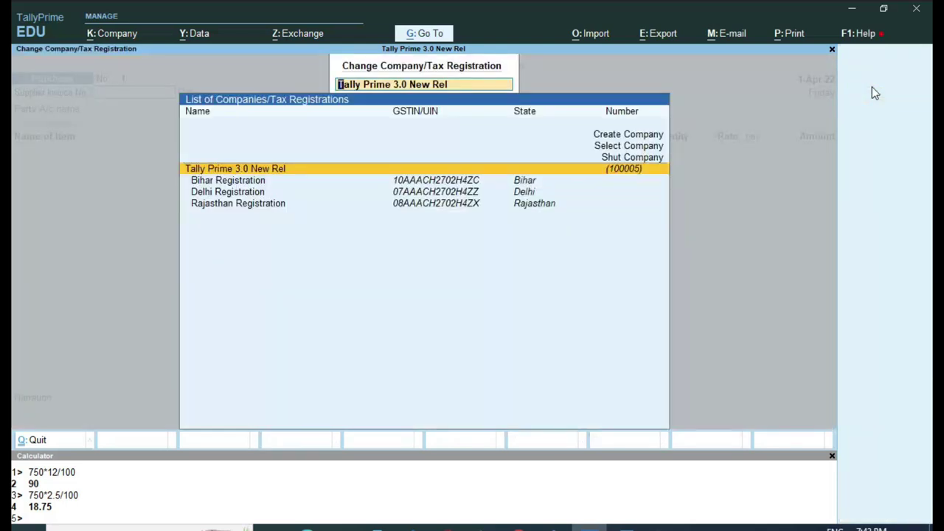
pyautogui.press('Down')
pyautogui.press('Down')
pyautogui.press('Return')
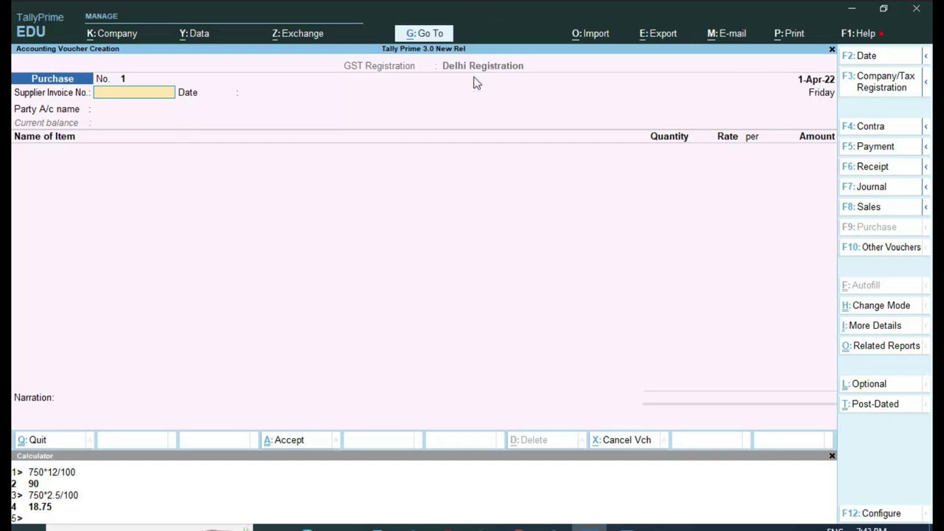
pyautogui.hotkey('ctrl', '1')
pyautogui.moveTo(401, 34)
pyautogui.mouseDown()
pyautogui.moveTo(524, 101)
pyautogui.moveTo(311, 51)
pyautogui.mouseUp()
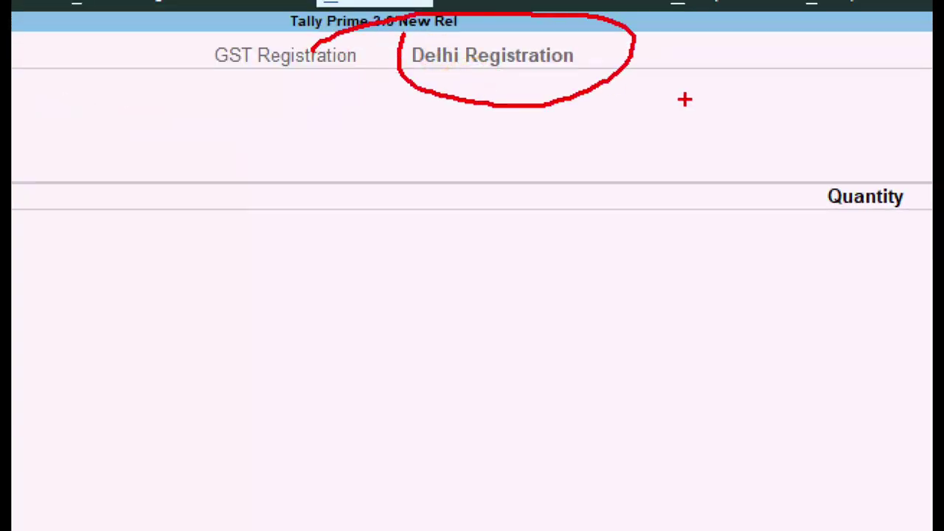
pyautogui.press('Escape')
# - Change the Purchase voucher's company/tax registration to Rajasthan Registration
pyautogui.click(872, 82)
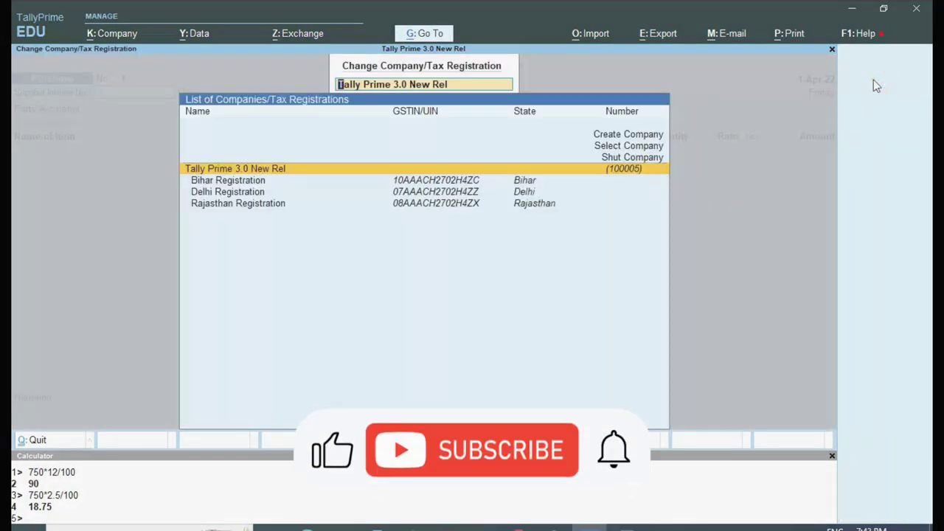
pyautogui.press('Down')
pyautogui.press('Down')
pyautogui.press('Down')
pyautogui.press('Return')
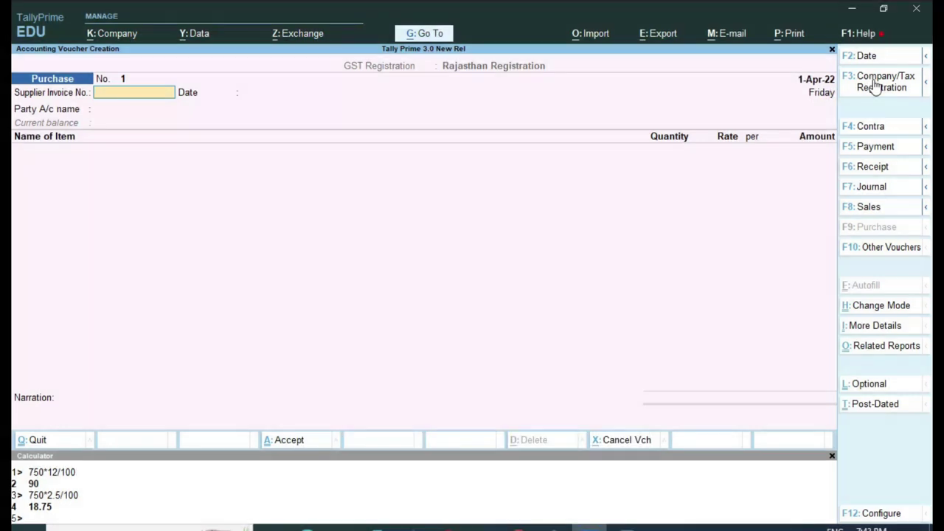
# - Switch to a Sales voucher and examine its voucher number and the option for changing the tax registration
pyautogui.click(886, 211)
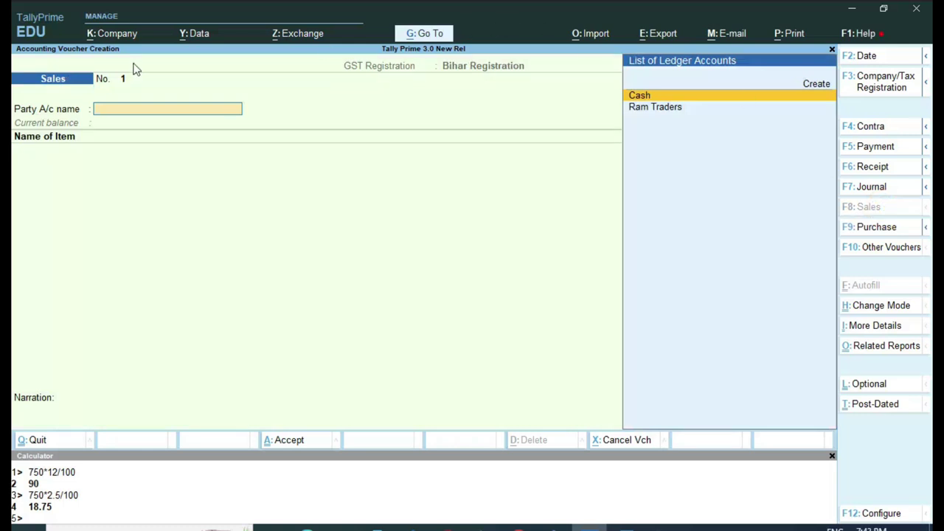
pyautogui.press('ctrl')
pyautogui.moveTo(110, 67)
pyautogui.mouseDown()
pyautogui.moveTo(120, 90)
pyautogui.moveTo(139, 96)
pyautogui.mouseUp()
pyautogui.moveTo(824, 34)
pyautogui.mouseDown()
pyautogui.moveTo(842, 101)
pyautogui.moveTo(749, 92)
pyautogui.mouseUp()
# - Change the Sales voucher's company/tax registration to Delhi Registration
pyautogui.click(877, 87)
pyautogui.press('Down')
pyautogui.press('Down')
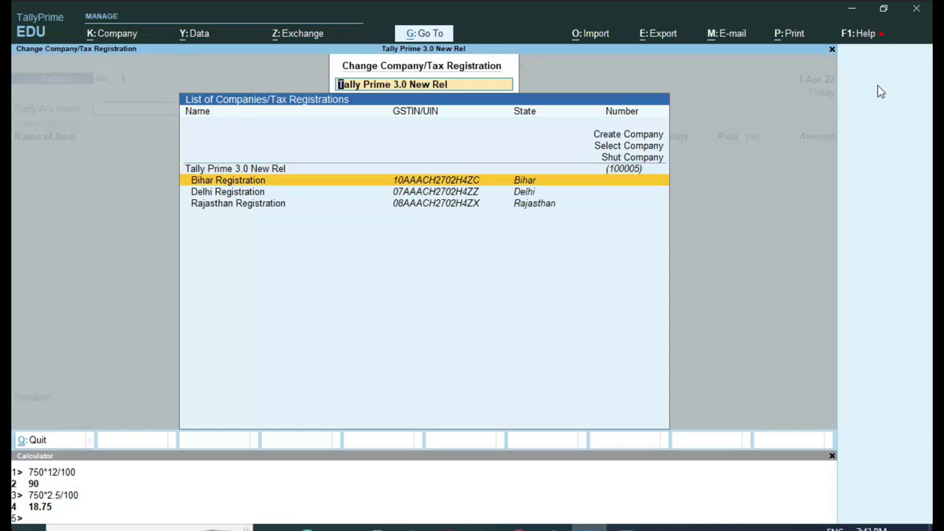
pyautogui.press('Return')
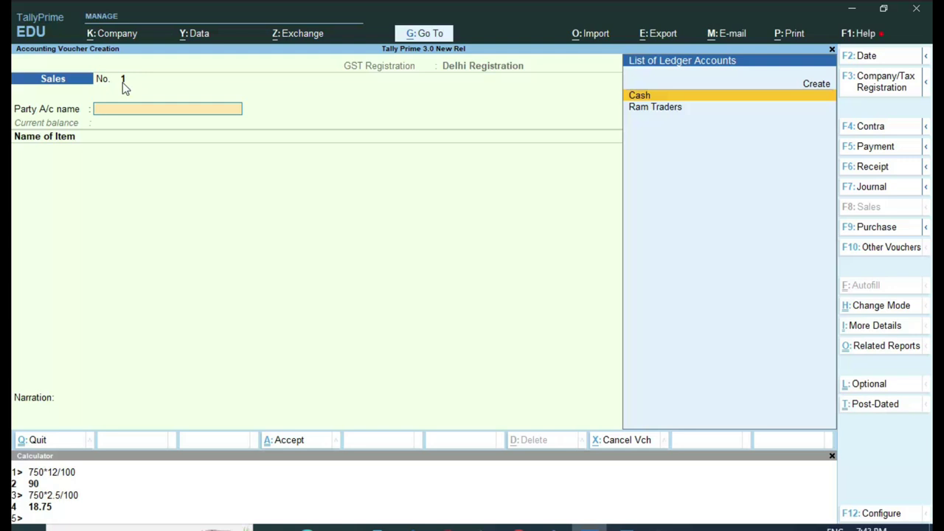
# - Switch to the Word document and add the voucher number format RJ/001 after the Rajasthan head office GSTIN
pyautogui.click(623, 524)
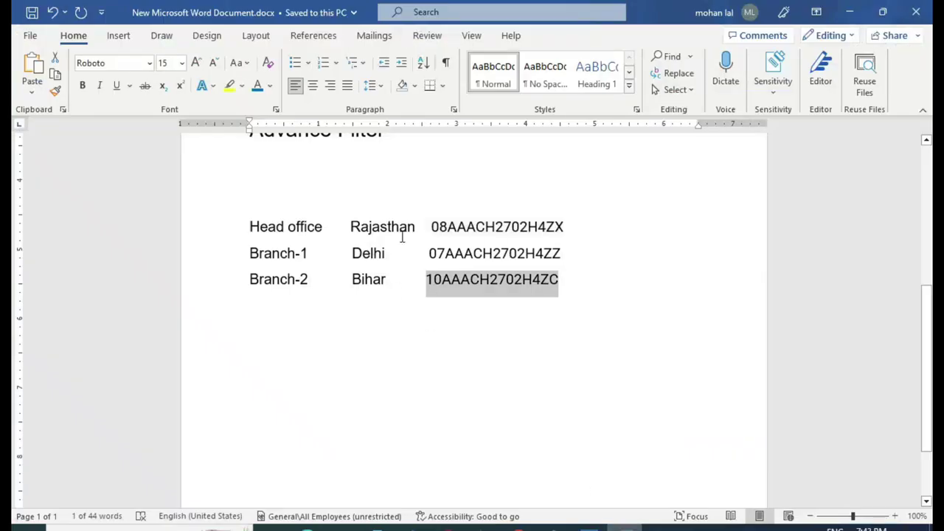
pyautogui.click(602, 228)
pyautogui.write('r')
pyautogui.press('BackSpace')
pyautogui.write('RJ')
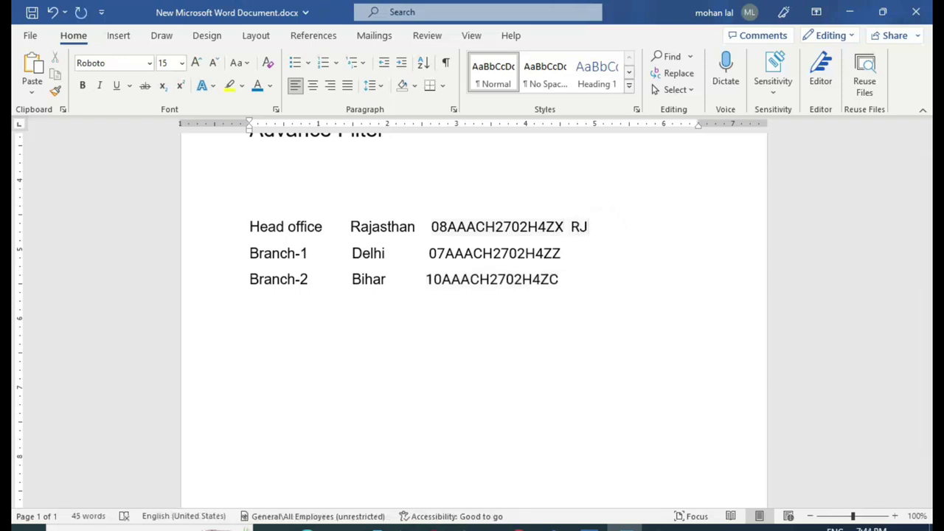
pyautogui.write('/001')
# - Add the voucher number format DL\001 after the Delhi branch's GSTIN
pyautogui.click(561, 253)
pyautogui.write('BH\\')
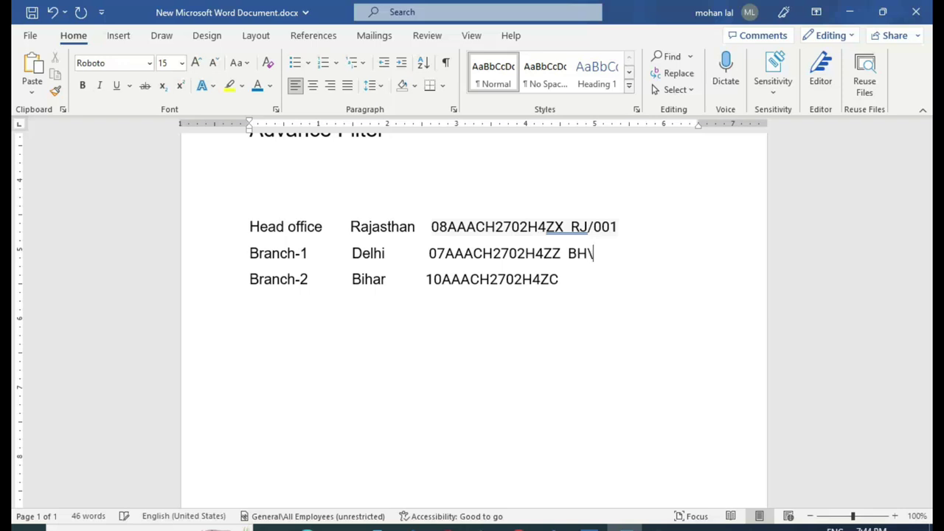
pyautogui.write('001')
pyautogui.click(559, 279)
pyautogui.press('Left')
pyautogui.press('Left')
pyautogui.press('Left')
pyautogui.press('Left')
pyautogui.press('Left')
pyautogui.press('Right')
pyautogui.press('BackSpace')
pyautogui.press('BackSpace')
pyautogui.write('DL')
# - Add BH\001 after the Bihar branch's GSTIN and compare the three voucher number prefixes
pyautogui.click(559, 279)
pyautogui.write('BH\\')
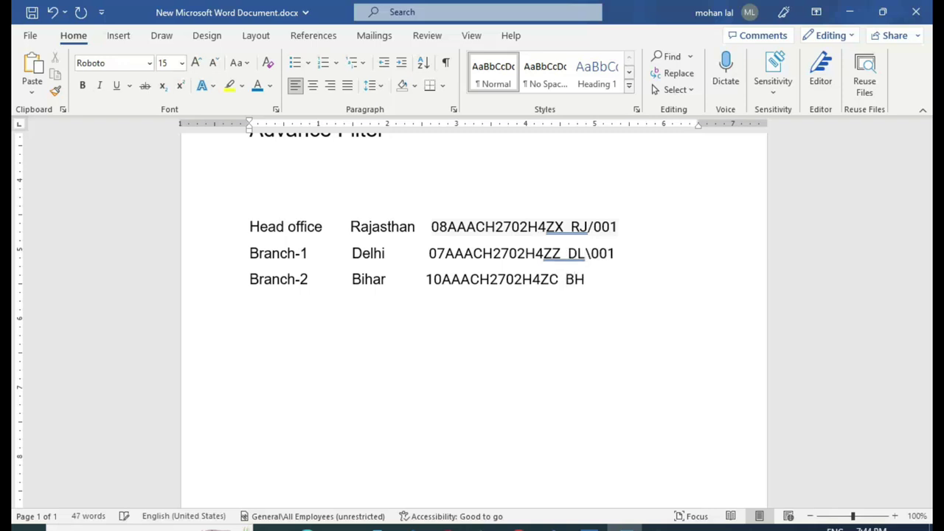
pyautogui.write('001')
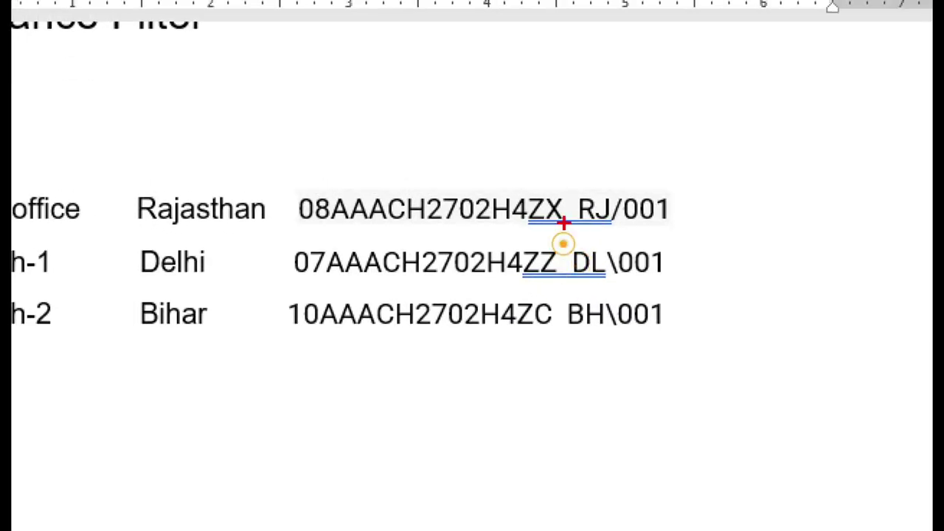
pyautogui.moveTo(566, 184); pyautogui.dragTo(617, 236)
pyautogui.moveTo(558, 236)
pyautogui.mouseDown()
pyautogui.moveTo(562, 263)
pyautogui.moveTo(606, 283)
pyautogui.mouseUp()
pyautogui.moveTo(540, 288); pyautogui.dragTo(619, 334)
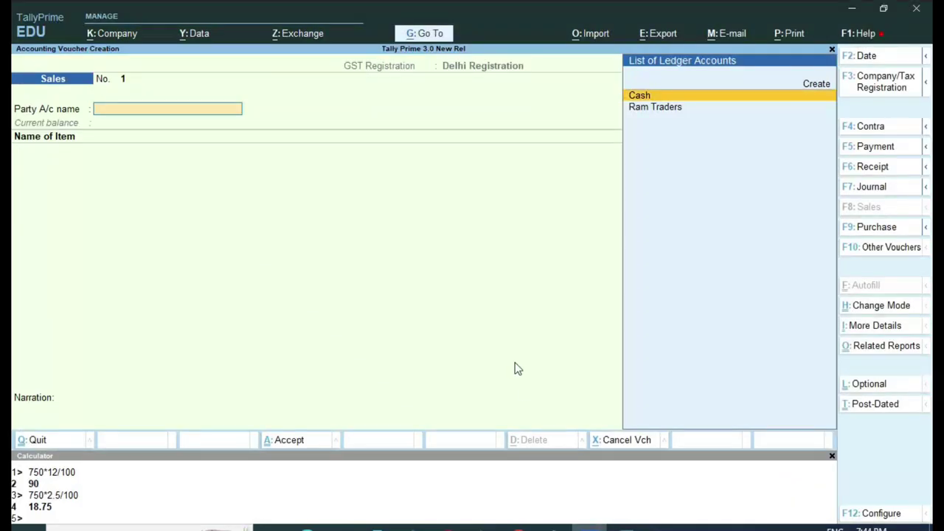
# - Return to TallyPrime, leave the unsaved Sales voucher, and open the Sales voucher type for alteration
pyautogui.press('Escape')
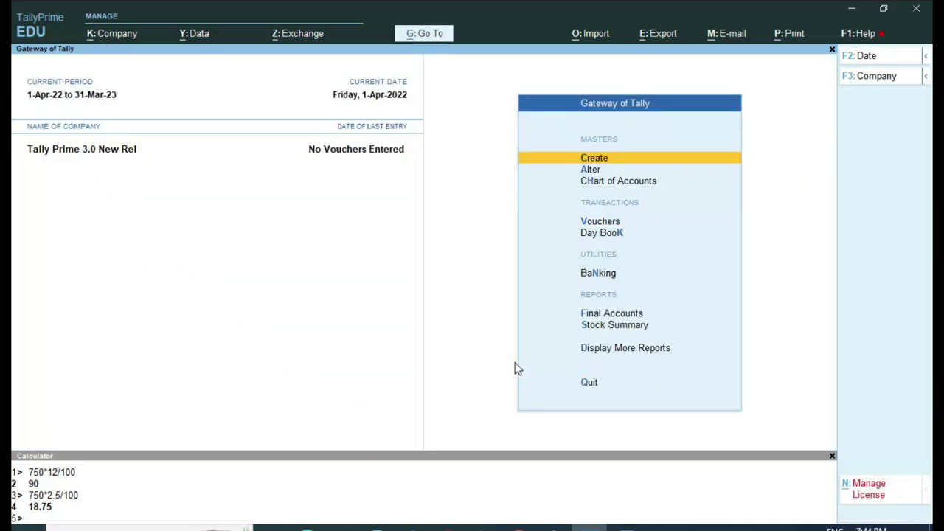
pyautogui.press('Down')
pyautogui.press('Return')
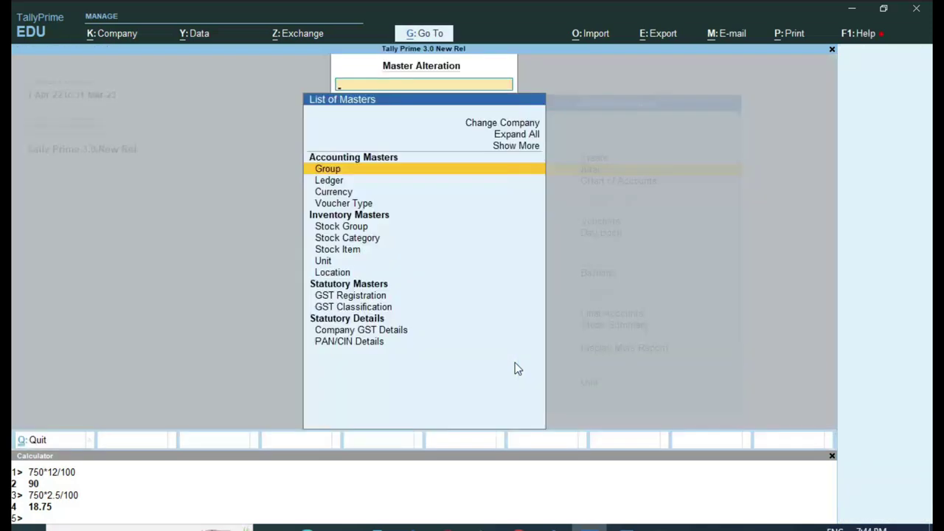
pyautogui.press('Down')
pyautogui.press('Down')
pyautogui.press('Down')
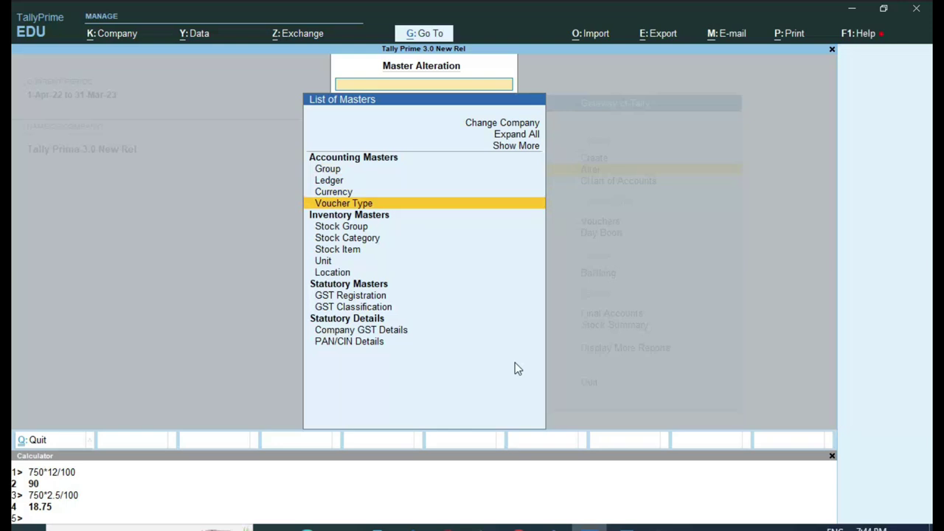
pyautogui.press('Return')
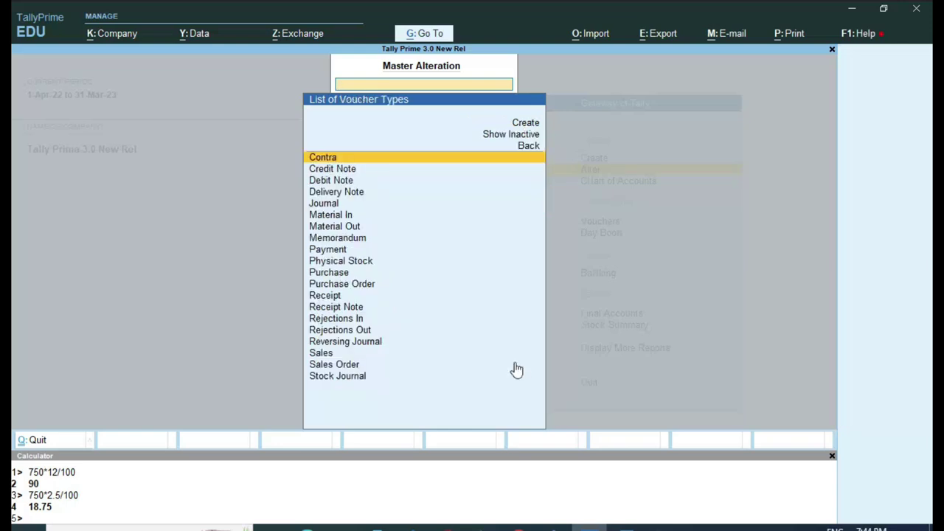
pyautogui.write('SAL')
pyautogui.press('Return')
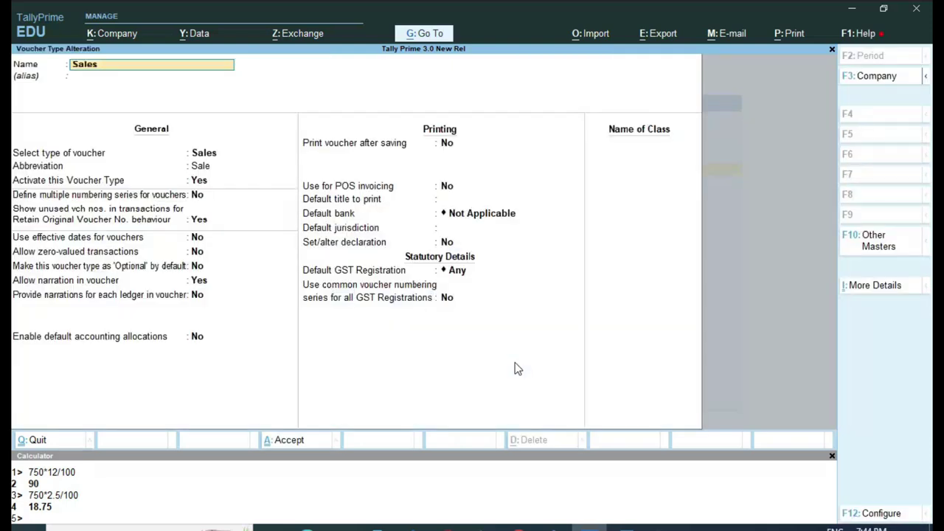
# - Set the Sales voucher type to define multiple numbering series for vouchers
pyautogui.press('Return')
pyautogui.press('Return')
pyautogui.press('Return')
pyautogui.press('Return')
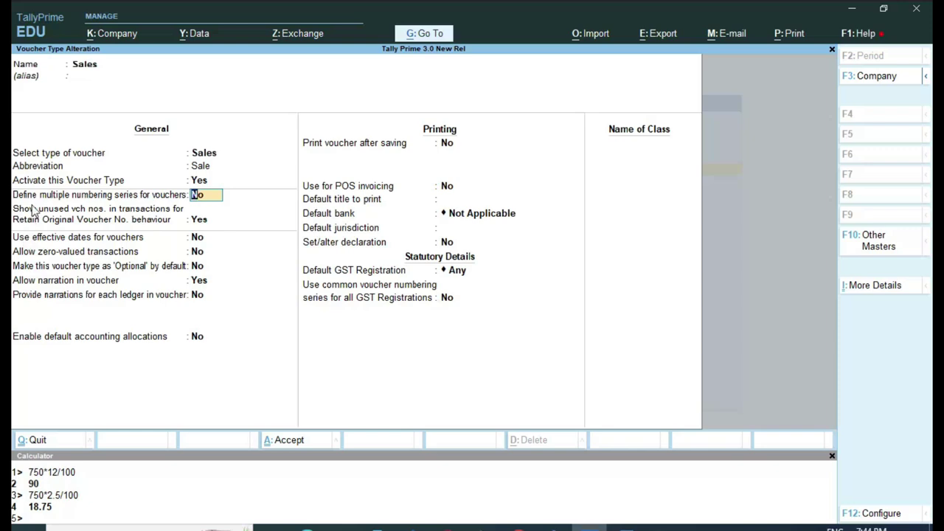
pyautogui.press('ctrl')
pyautogui.moveTo(12, 182); pyautogui.dragTo(123, 200)
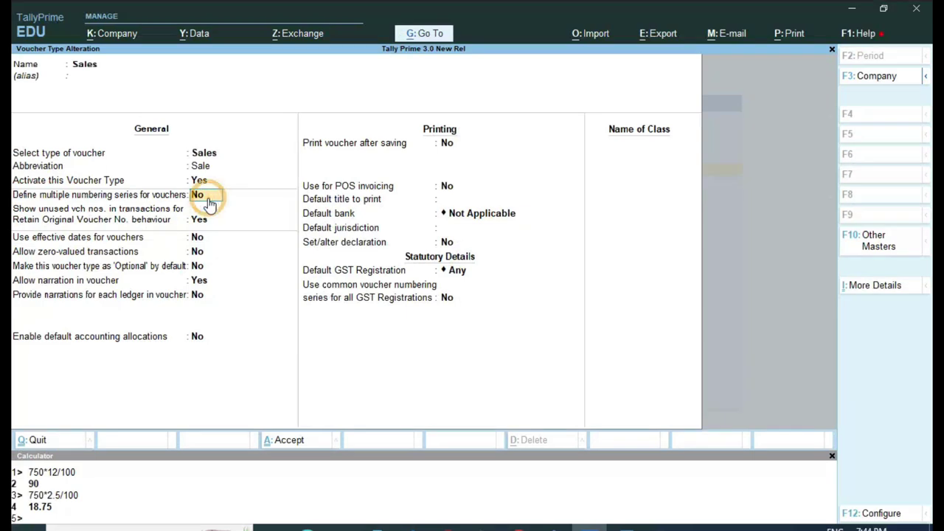
pyautogui.write('y')
pyautogui.press('Return')
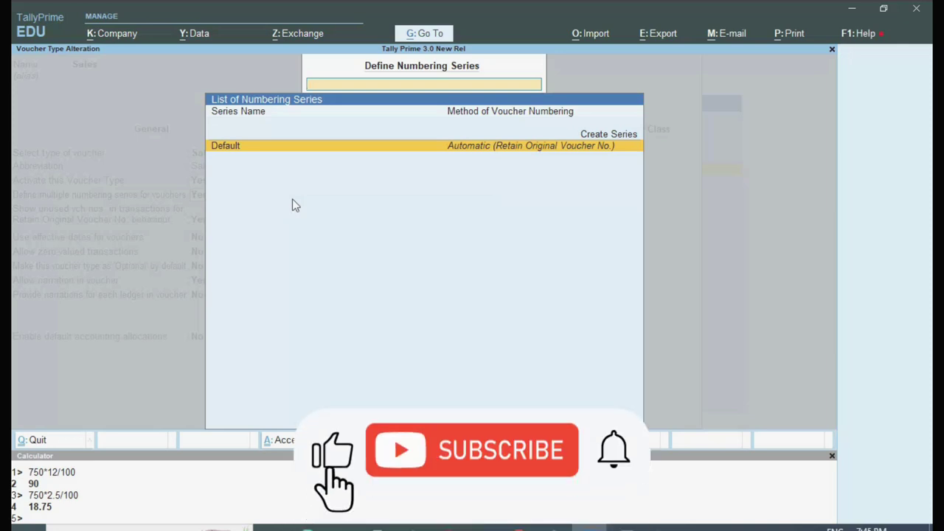
# - Create a numbering series named RAJ SALE with the Automatic method of voucher numbering
pyautogui.press('Up')
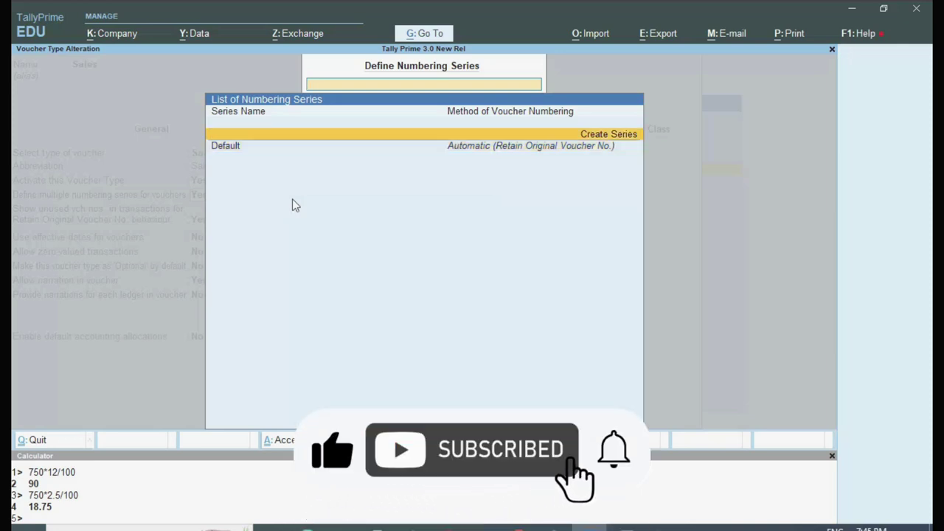
pyautogui.press('Return')
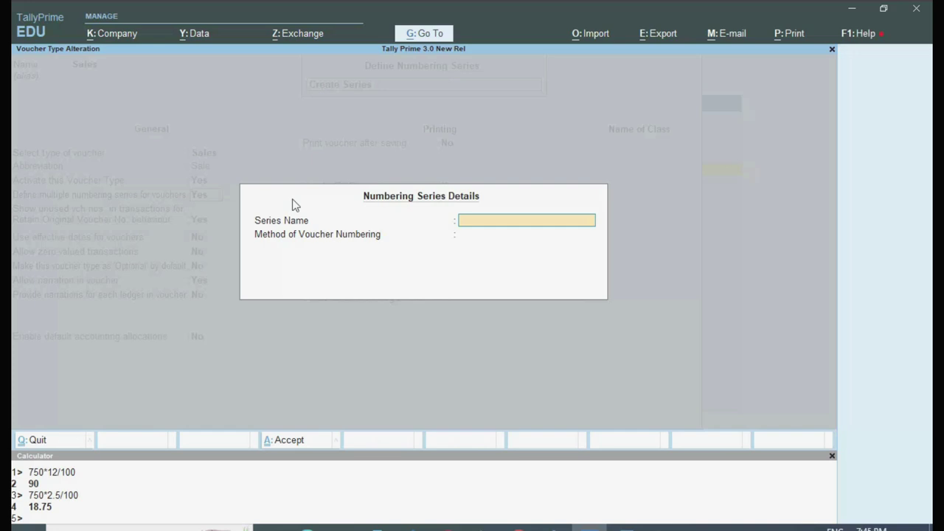
pyautogui.write('RAJ SALE')
pyautogui.press('Return')
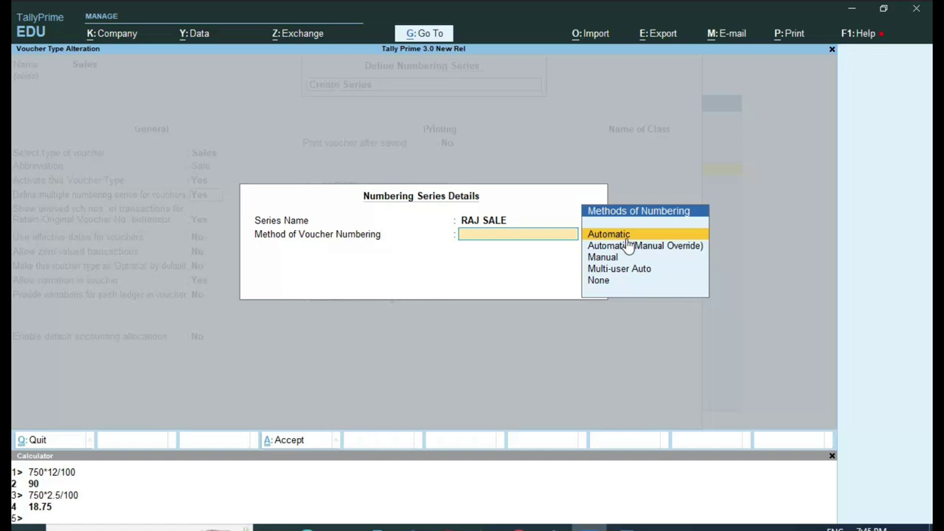
pyautogui.press('Down')
pyautogui.press('Down')
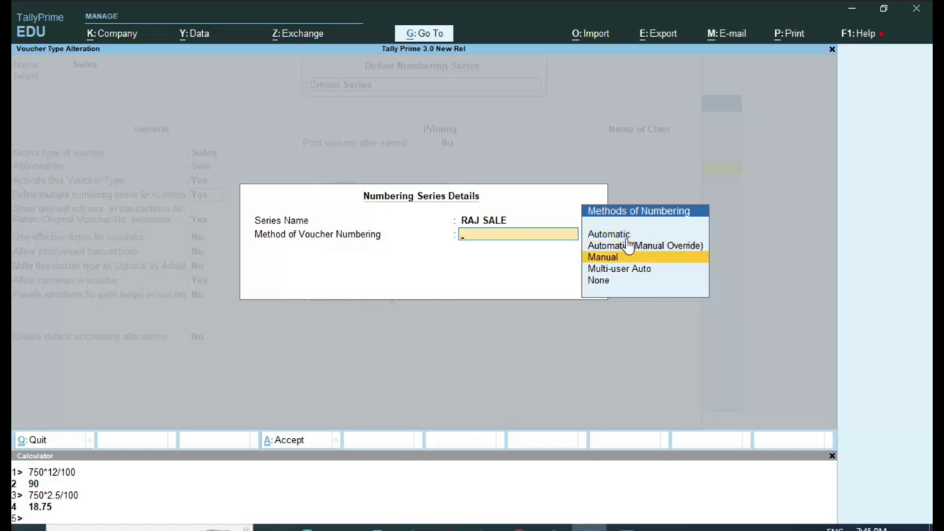
pyautogui.press('Up')
pyautogui.press('Up')
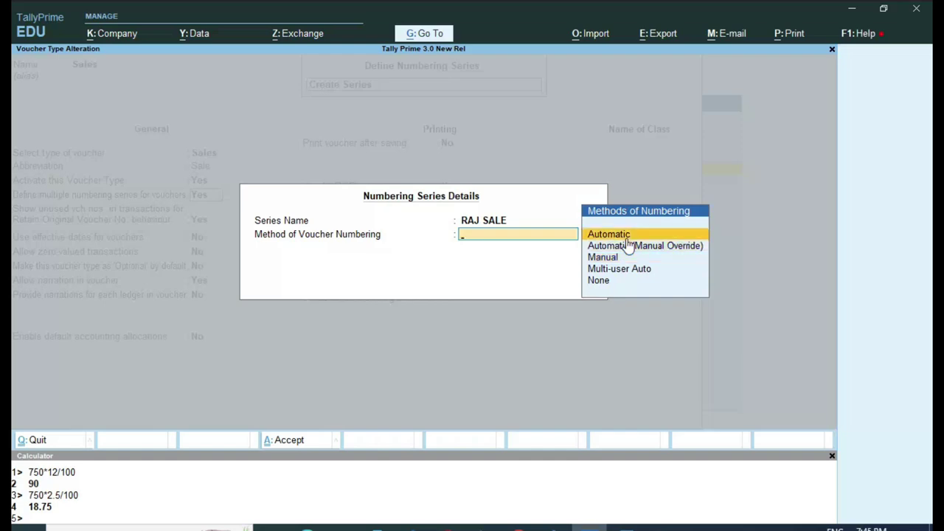
pyautogui.press('Return')
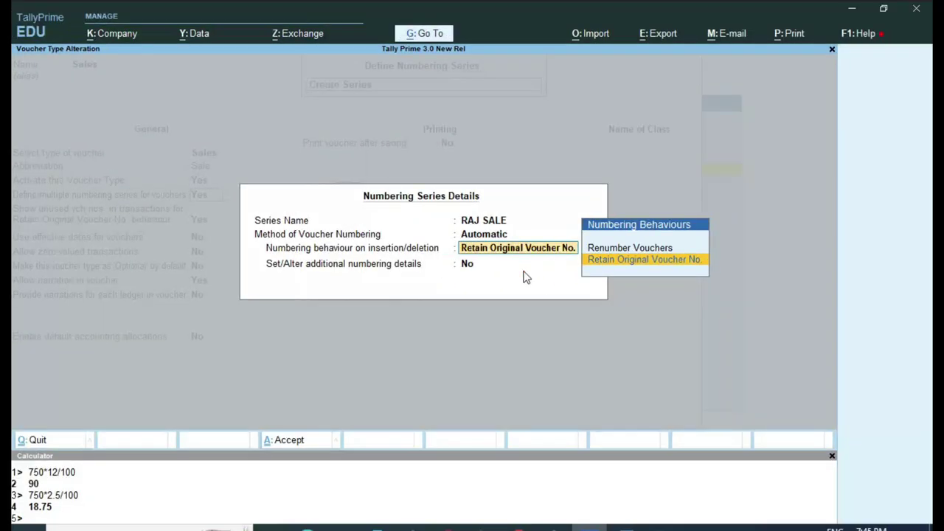
# - Retain original voucher numbers for RAJ SALE and enable additional numbering details, restarting yearly at 1 from 1-Apr-22
pyautogui.press('Return')
pyautogui.write('Y')
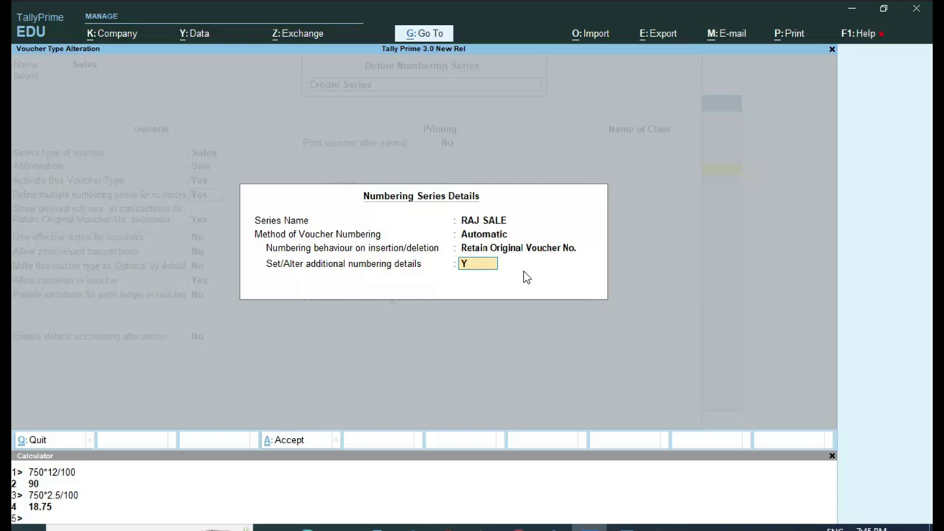
pyautogui.press('Return')
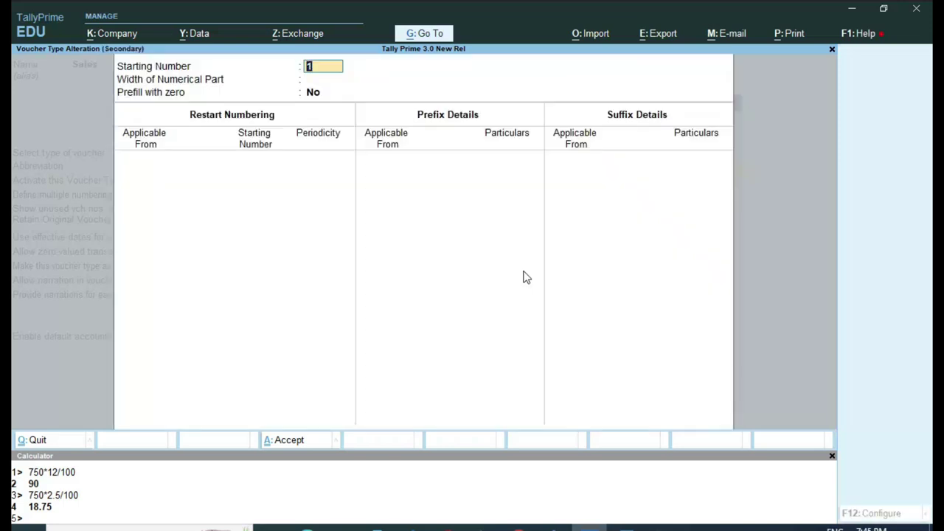
pyautogui.press('Return')
pyautogui.press('Return')
pyautogui.press('Return')
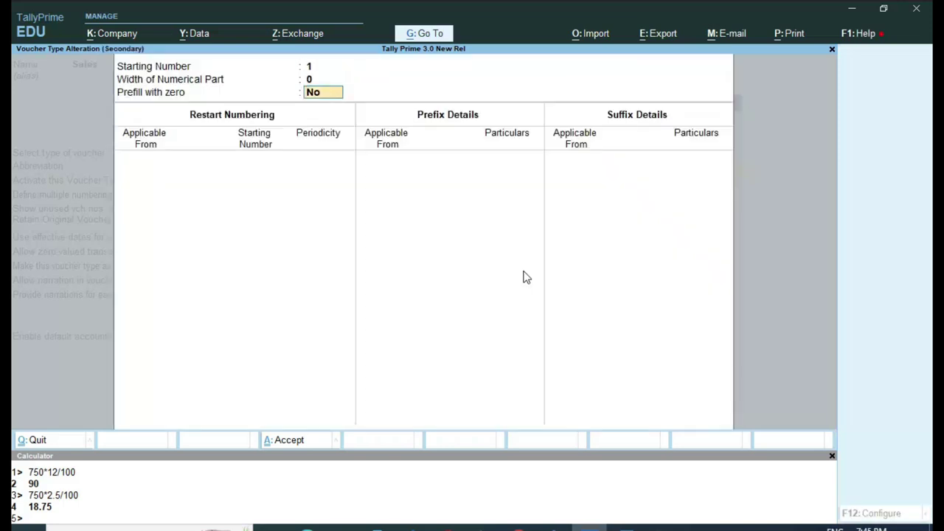
pyautogui.write('1')
pyautogui.press('Return')
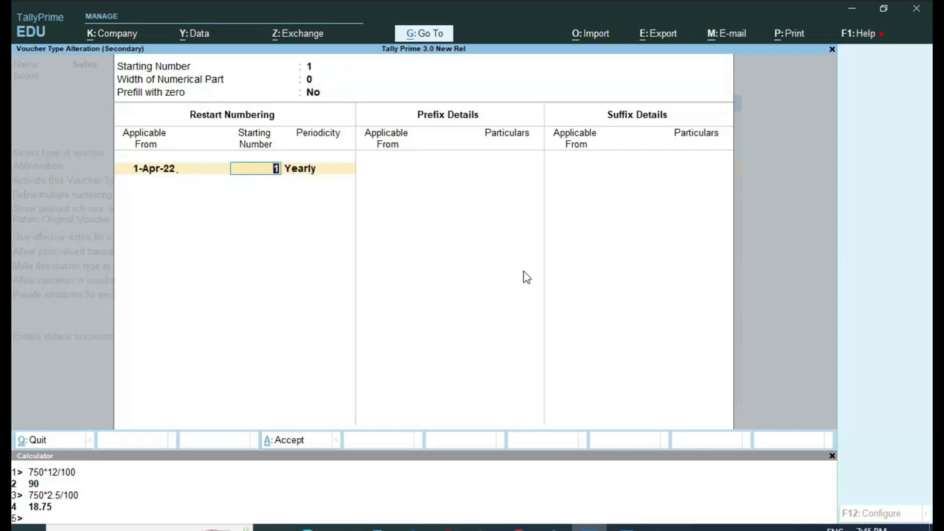
pyautogui.press('Return')
pyautogui.press('Return')
pyautogui.press('Return')
# - Add the prefix RAJ\ applicable from 1-Apr-22 and save the RAJ SALE series
pyautogui.write('1')
pyautogui.press('Return')
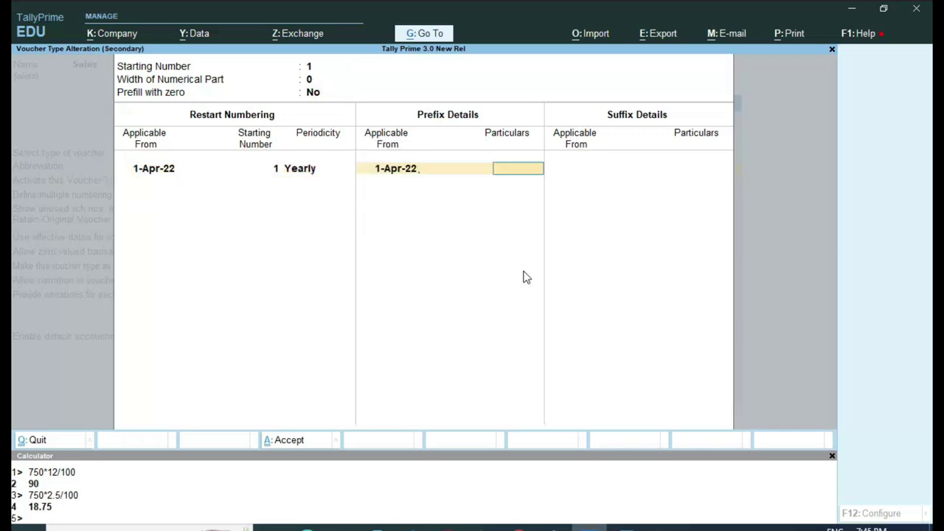
pyautogui.write('RAJ\\')
pyautogui.press('Return')
pyautogui.press('Return')
pyautogui.press('Return')
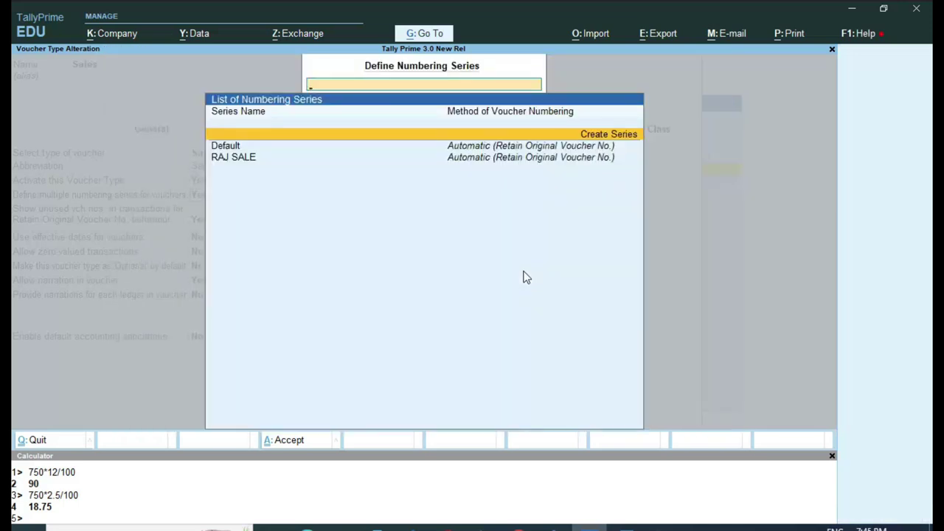
# - Create a DELHI SALE series with Automatic numbering that retains original voucher numbers, and open its additional numbering details
pyautogui.press('Return')
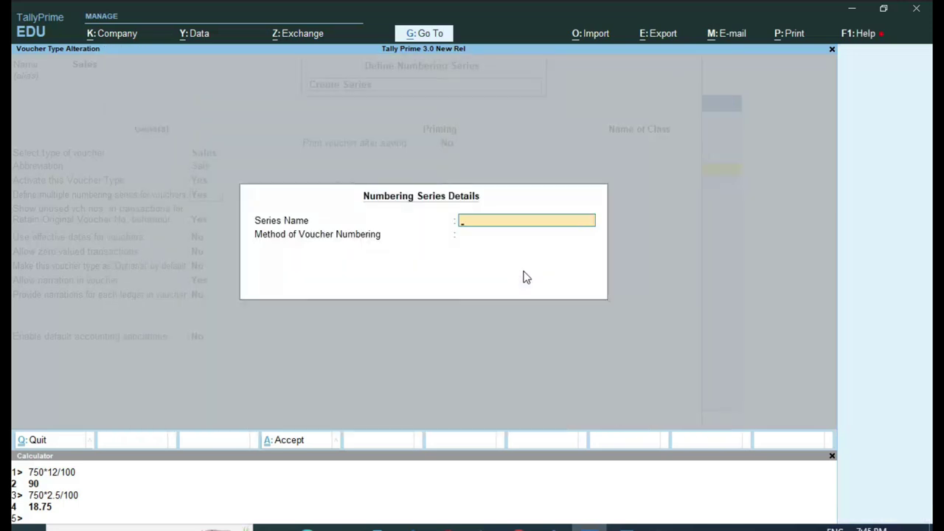
pyautogui.write('DELHI SALE')
pyautogui.press('Return')
pyautogui.press('Return')
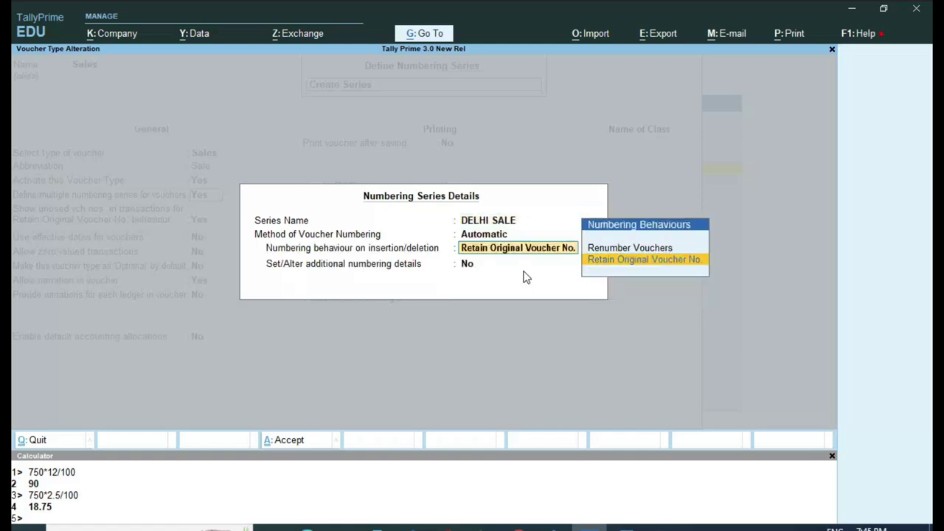
pyautogui.press('Return')
pyautogui.write('y')
pyautogui.press('Return')
# - Set the DELHI SALE series to restart yearly at number 1 from 1-Apr-22
pyautogui.press('Return')
pyautogui.press('Return')
pyautogui.press('Return')
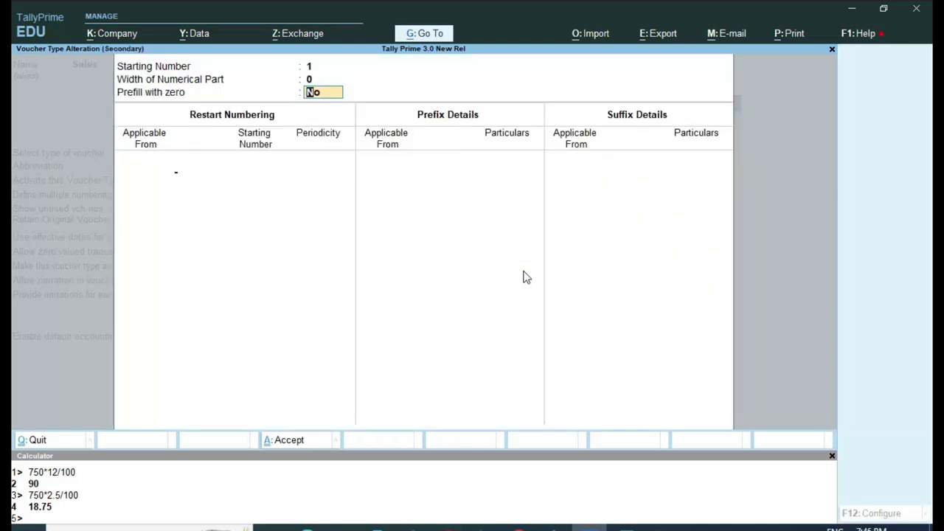
pyautogui.write('1-4')
pyautogui.press('Return')
pyautogui.press('Return')
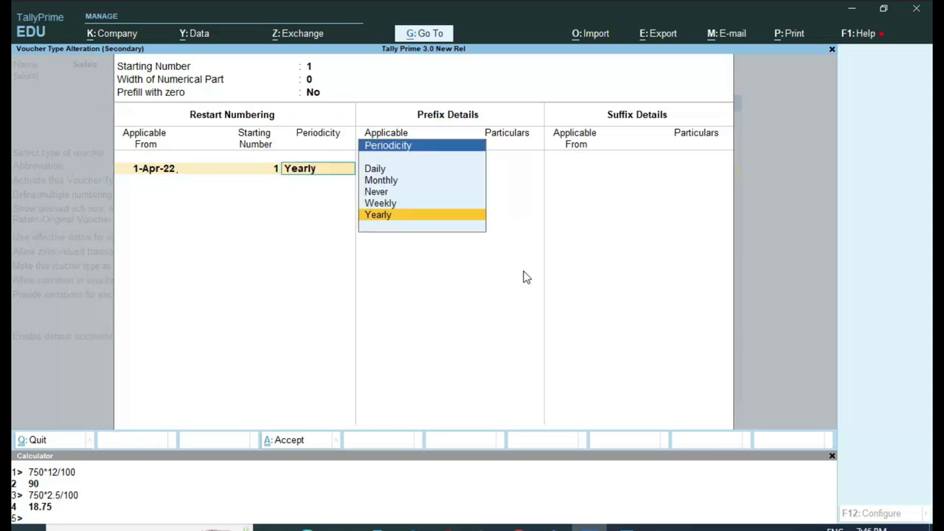
pyautogui.press('Return')
pyautogui.press('Return')
# - Add the prefix DL\ applicable from 1-Apr-22 and save the DELHI SALE series
pyautogui.write('1.4')
pyautogui.press('Return')
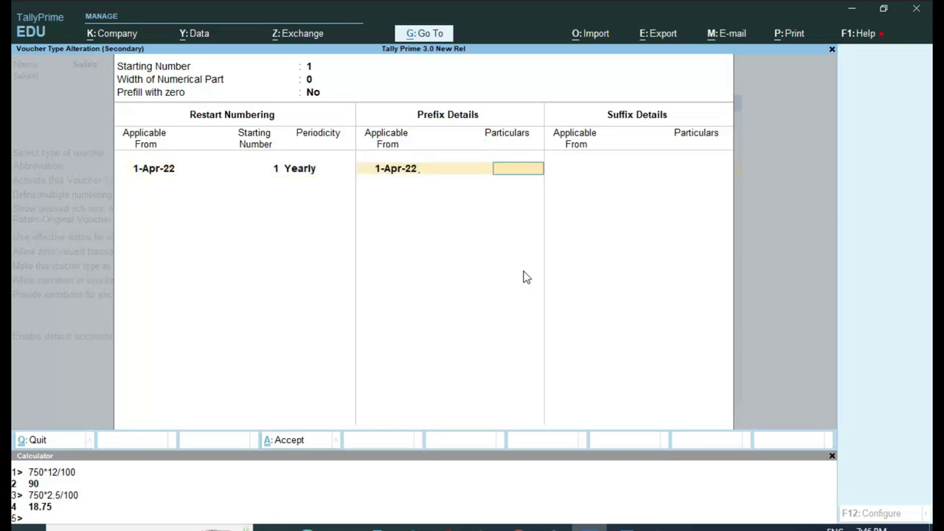
pyautogui.write('DL\\')
pyautogui.press('Return')
pyautogui.press('Return')
pyautogui.press('Return')
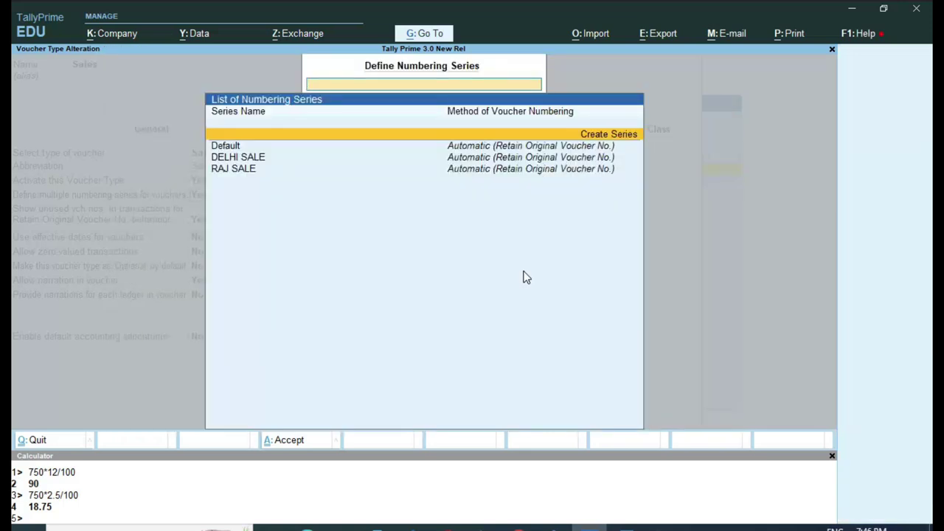
# - Create a BIHAR SAE series with Automatic numbering that retains original voucher numbers, and open its additional numbering details
pyautogui.press('Return')
pyautogui.write('BIHAR')
pyautogui.press('Return')
pyautogui.press('BackSpace')
pyautogui.write('BIHAR S')
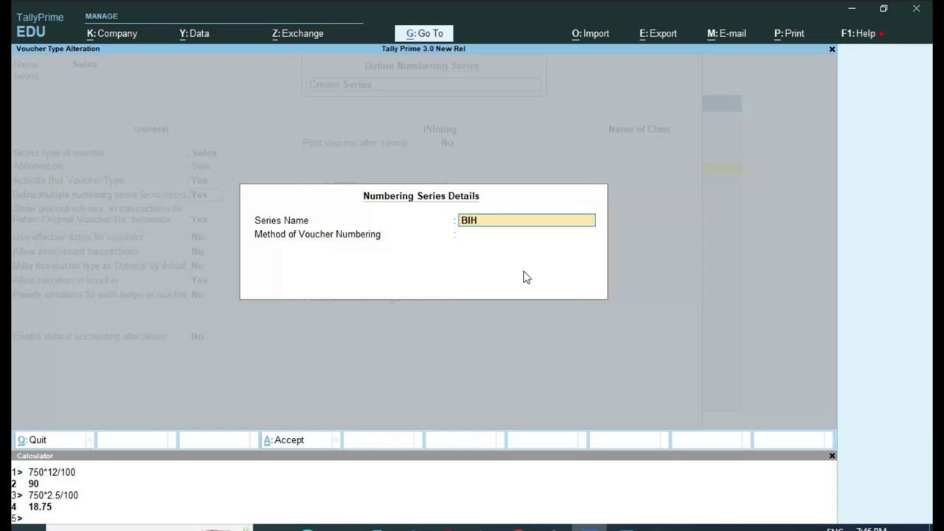
pyautogui.press('BackSpace')
pyautogui.write('AR SAE')
pyautogui.press('Return')
pyautogui.press('Return')
pyautogui.press('Return')
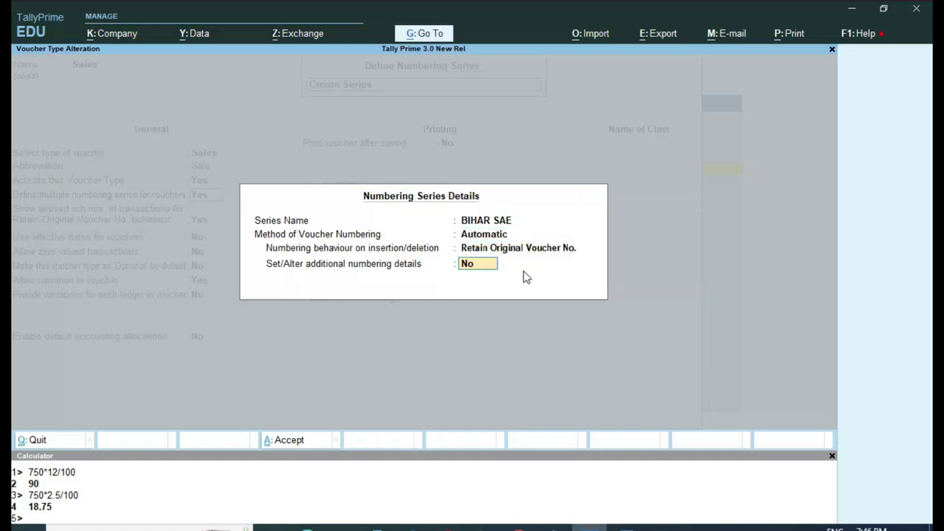
pyautogui.write('y')
pyautogui.press('Return')
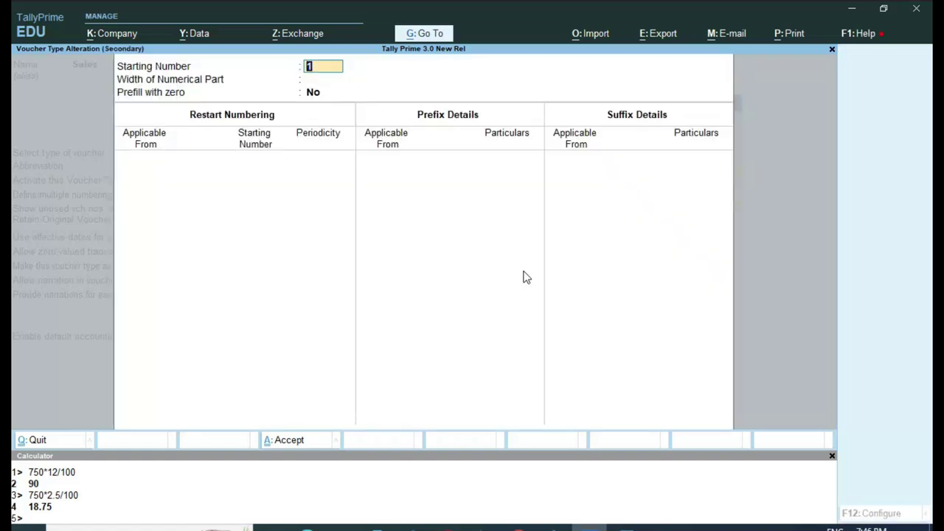
# - Set the BIHAR SAE series to restart yearly at number 1 from 1-Apr-22
pyautogui.press('Return')
pyautogui.press('Return')
pyautogui.press('Return')
pyautogui.write('1.')
pyautogui.press('Return')
pyautogui.press('Return')
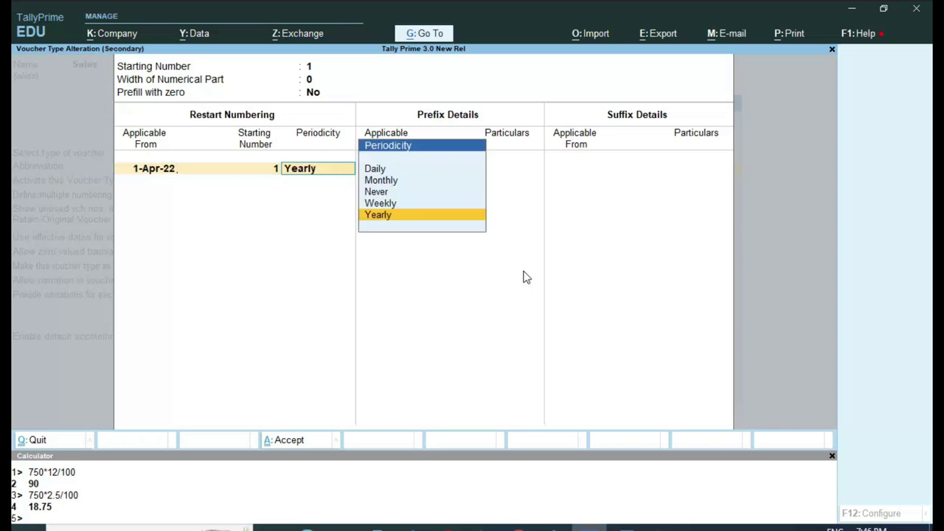
pyautogui.press('Return')
pyautogui.press('Return')
# - Add the prefix BH\ applicable from 1-Apr-22 and save the BIHAR SAE series
pyautogui.write('1.4')
pyautogui.press('Return')
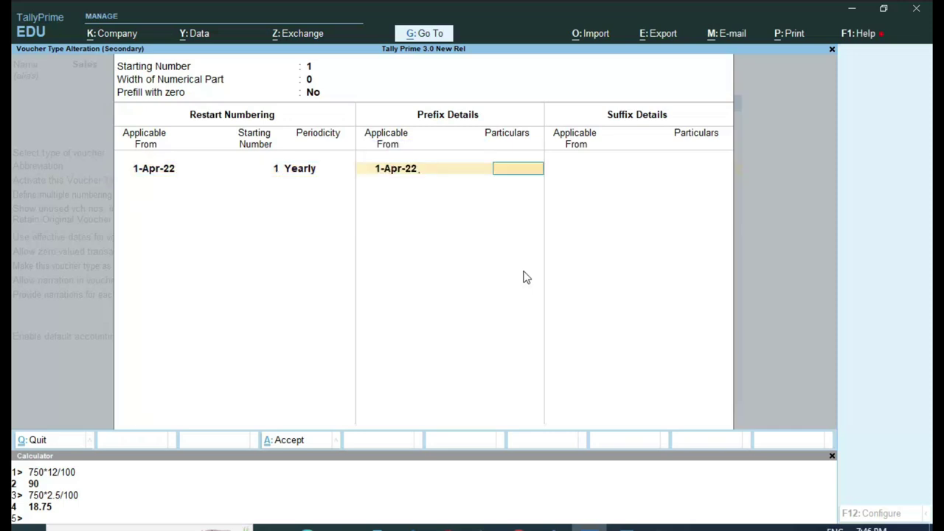
pyautogui.write('BH\\')
pyautogui.press('Return')
pyautogui.press('Return')
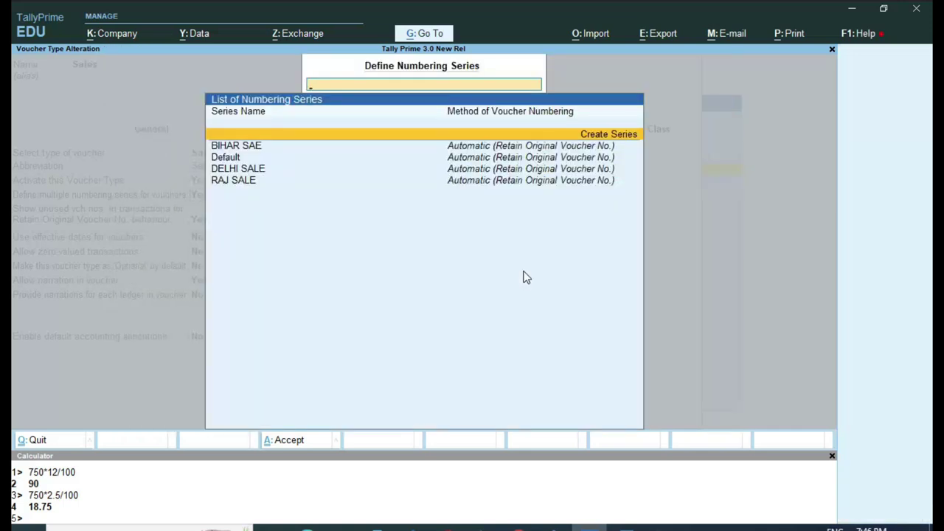
# - Delete the Default numbering series, review the remaining series and close the list
pyautogui.press('Down')
pyautogui.press('Down')
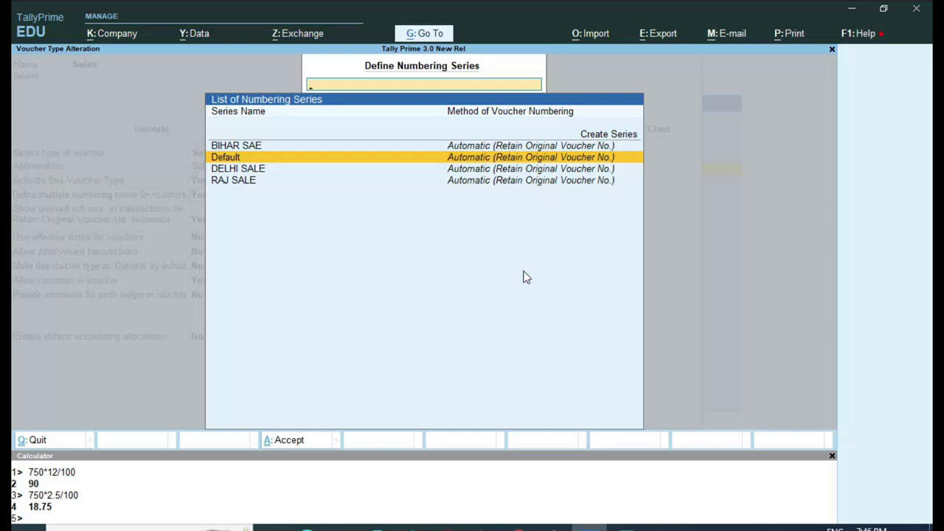
pyautogui.press('Return')
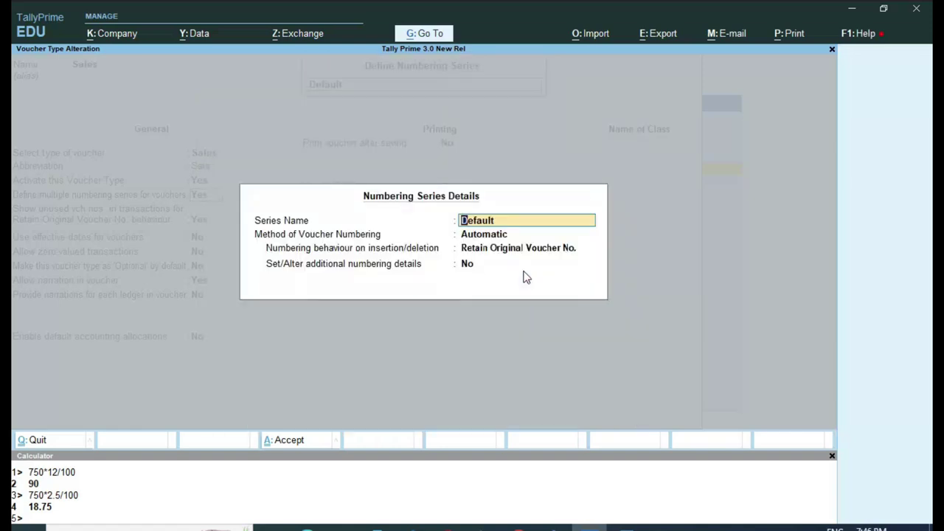
pyautogui.hotkey('alt', 'd')
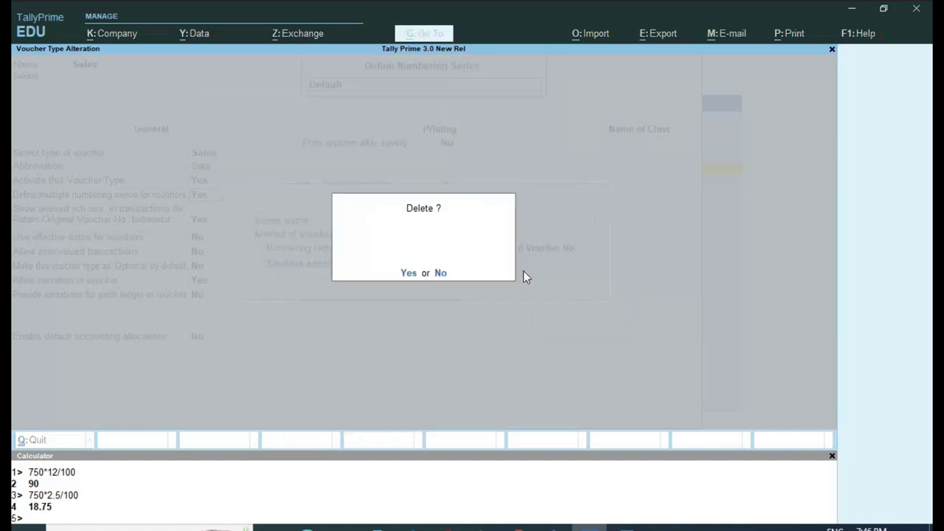
pyautogui.press('Return')
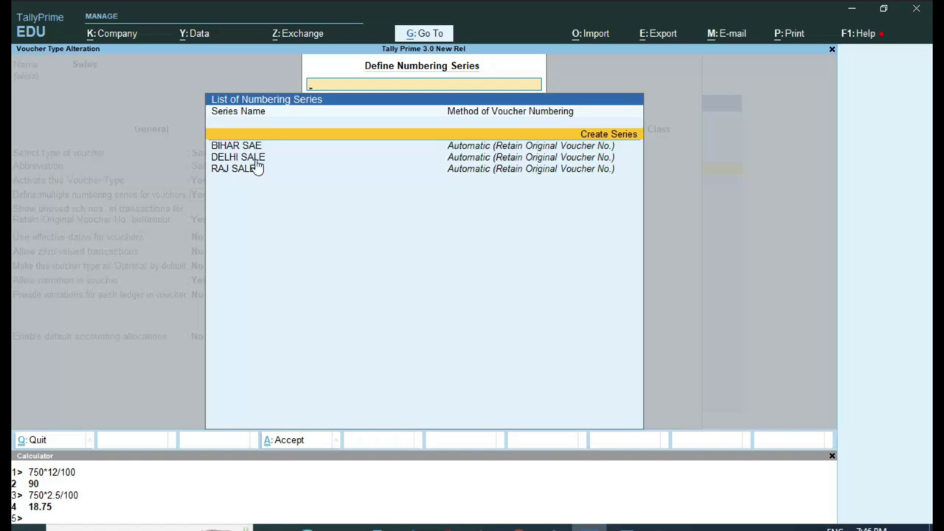
pyautogui.press('Down')
pyautogui.press('Down')
pyautogui.press('Down')
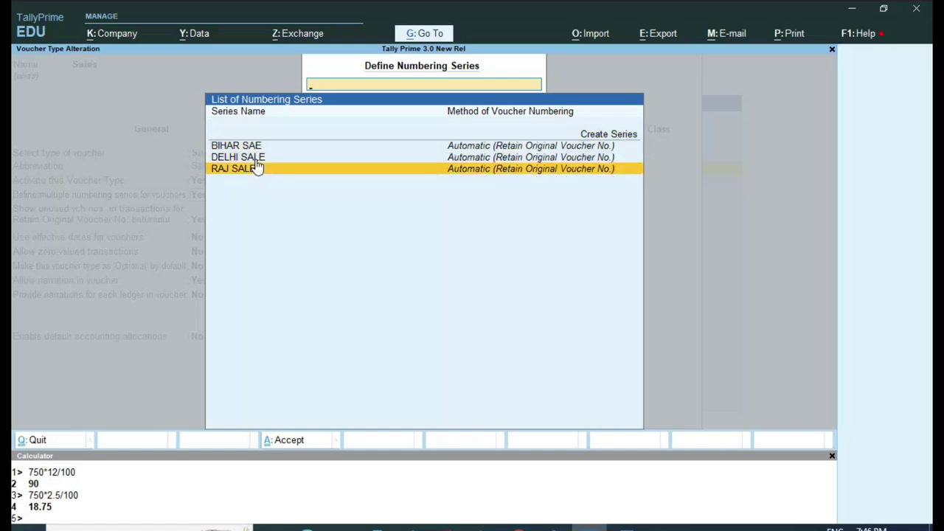
pyautogui.press('Escape')
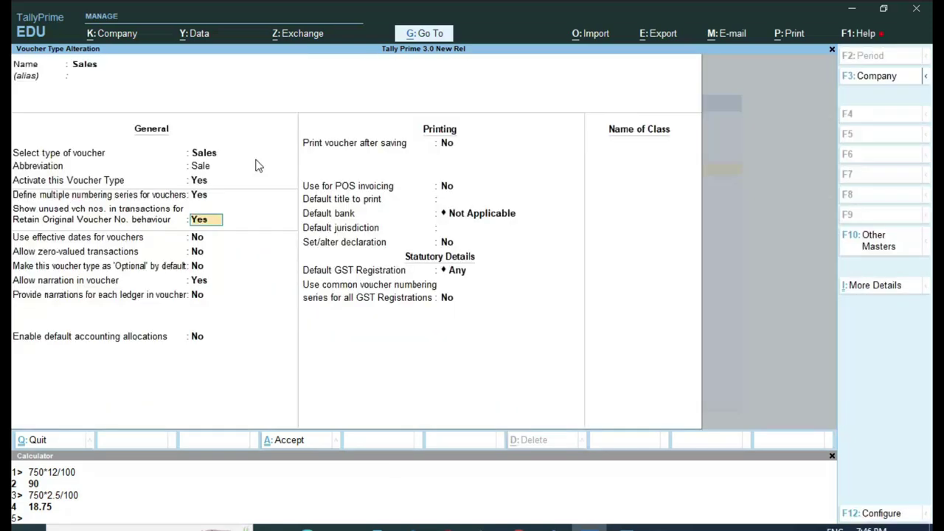
# - Set the Sales voucher type's default GST registration to Rajasthan Registration and leave the common numbering series for all GST registrations at No
pyautogui.press('Return')
pyautogui.press('Return')
pyautogui.press('Return')
pyautogui.press('Return')
pyautogui.press('Return')
pyautogui.press('Return')
pyautogui.press('Return')
pyautogui.press('Return')
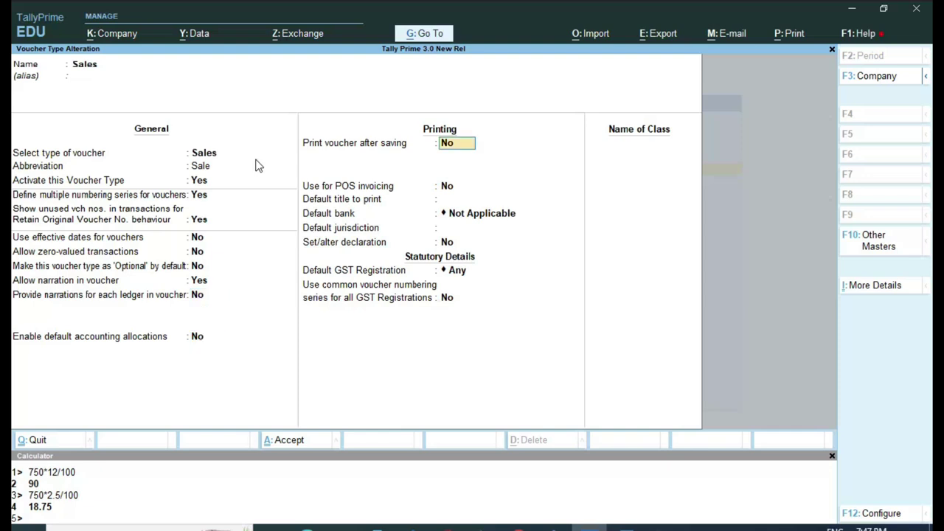
pyautogui.press('Return')
pyautogui.press('Return')
pyautogui.press('Return')
pyautogui.press('Return')
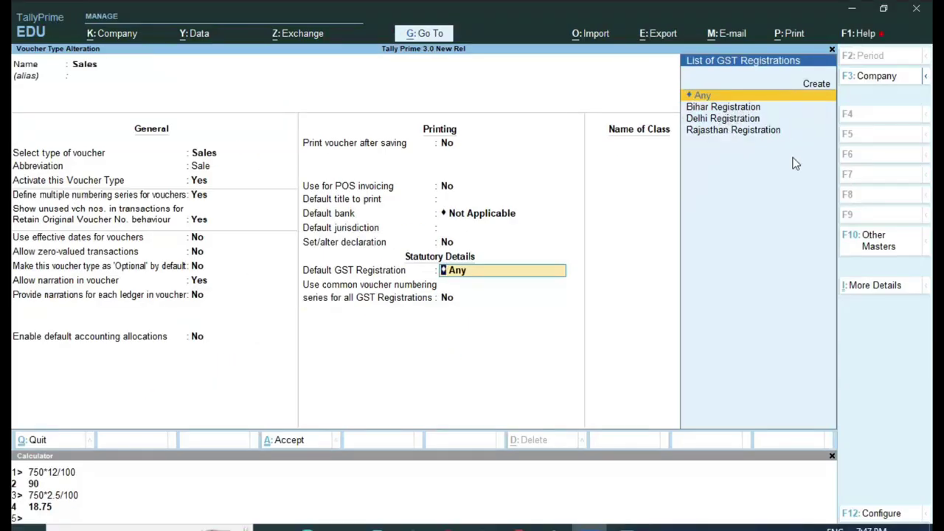
pyautogui.press('Down')
pyautogui.press('Down')
pyautogui.press('Down')
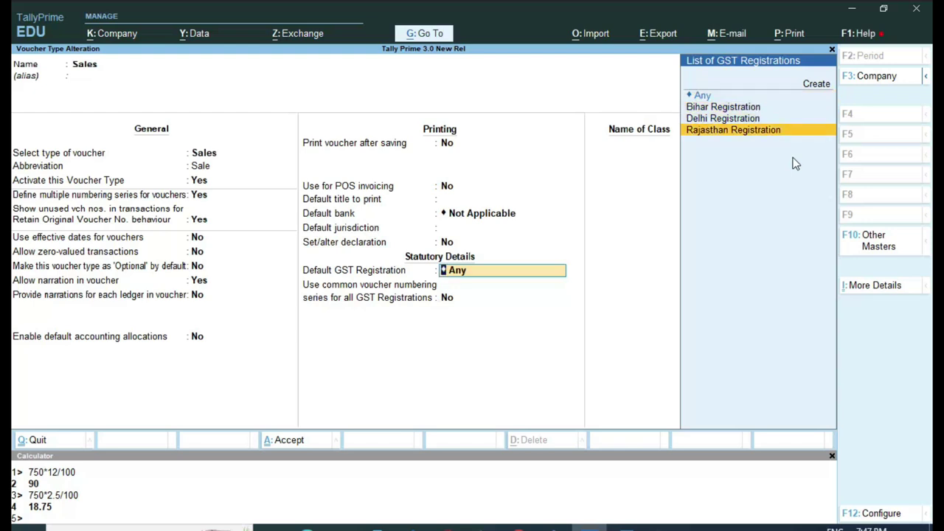
pyautogui.press('Return')
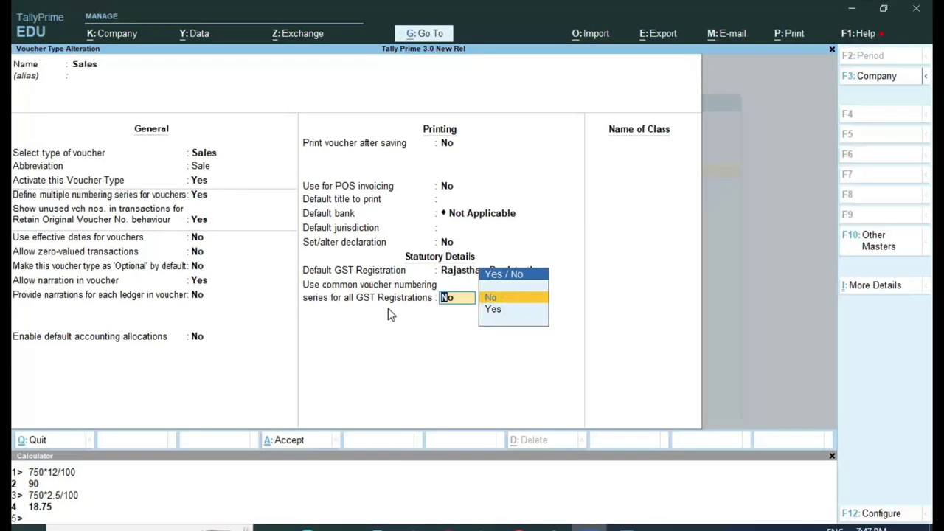
pyautogui.press('Return')
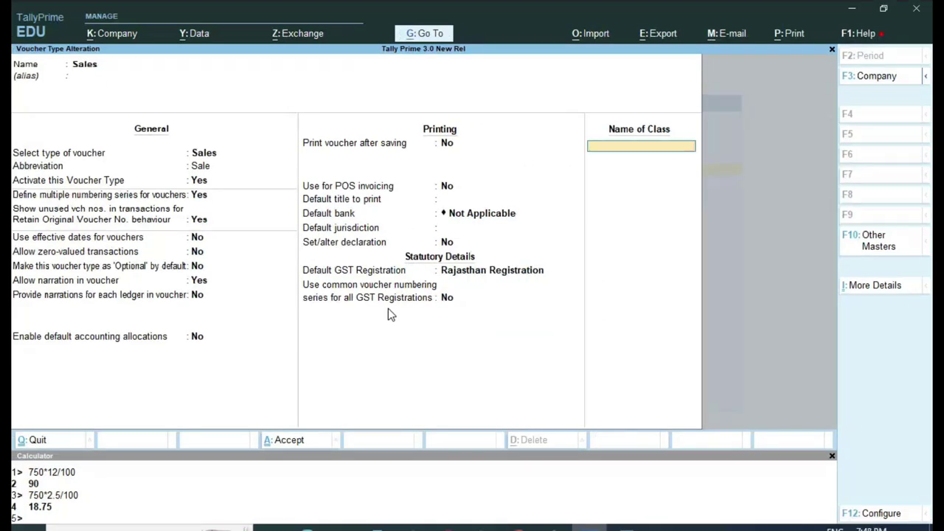
# - Save the Sales voucher type changes and return to the Gateway of Tally without quitting
pyautogui.press('Return')
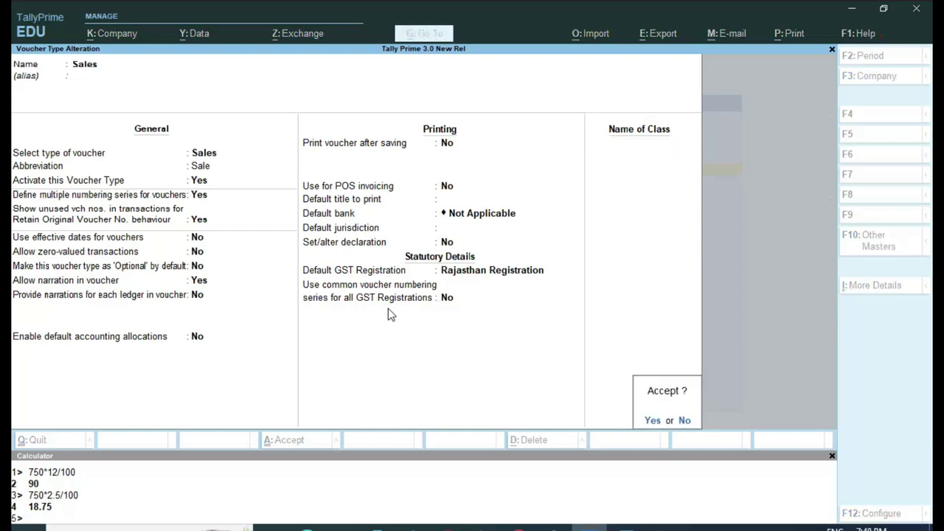
pyautogui.press('Return')
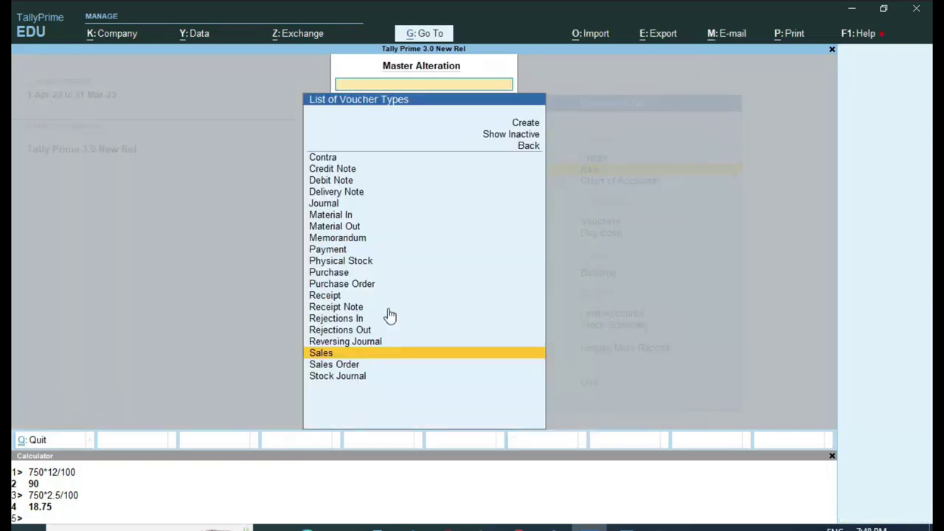
pyautogui.press('Escape')
pyautogui.press('Escape')
pyautogui.press('Escape')
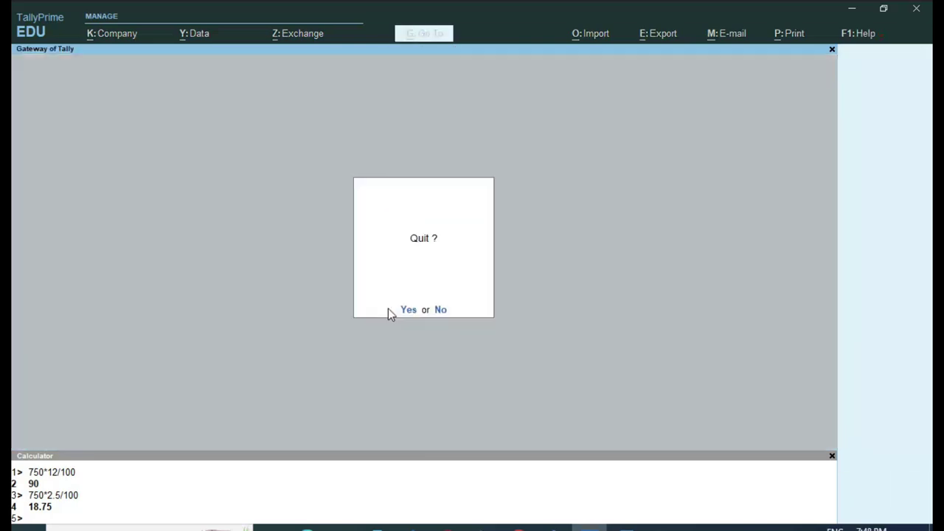
pyautogui.press('Escape')
# - Open a new sales voucher and check the voucher number, series and GST registration it uses for Rajasthan
pyautogui.press('Down')
pyautogui.press('Down')
pyautogui.press('Down')
pyautogui.press('Return')
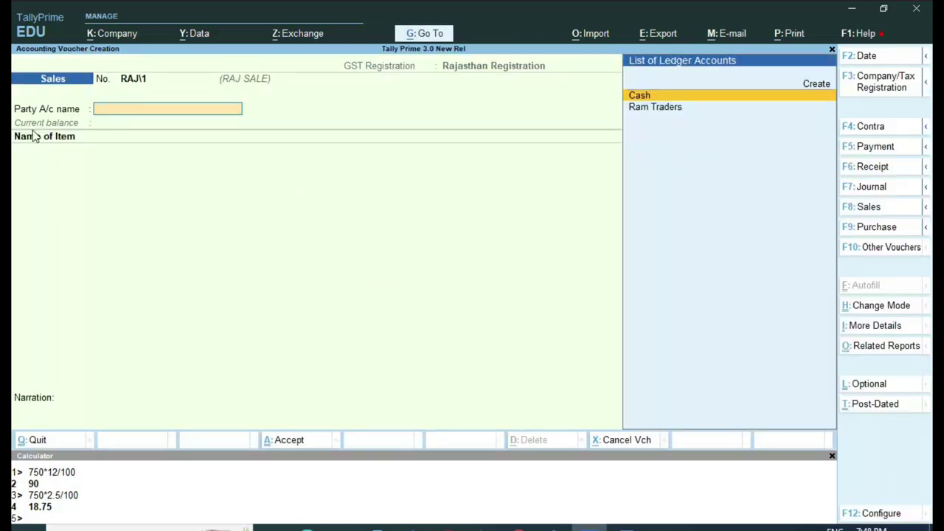
pyautogui.press('ctrl')
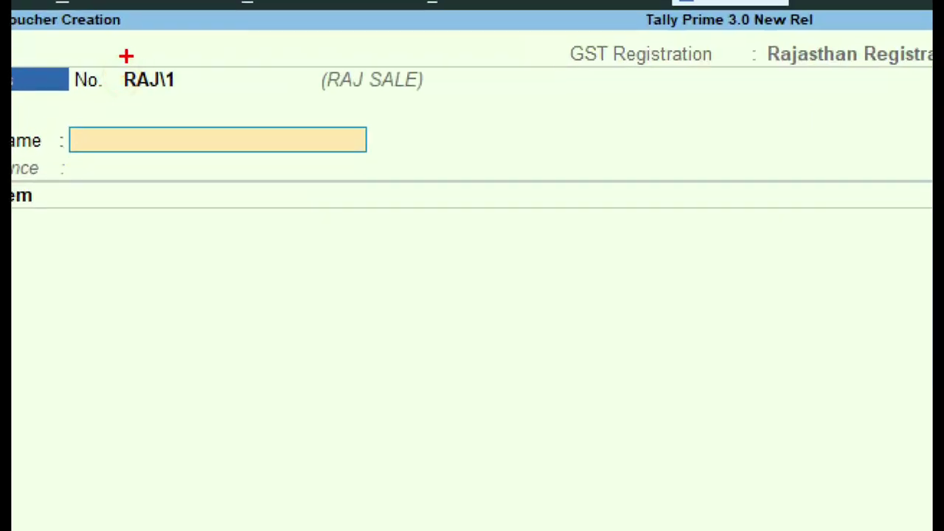
pyautogui.moveTo(111, 63); pyautogui.dragTo(199, 106)
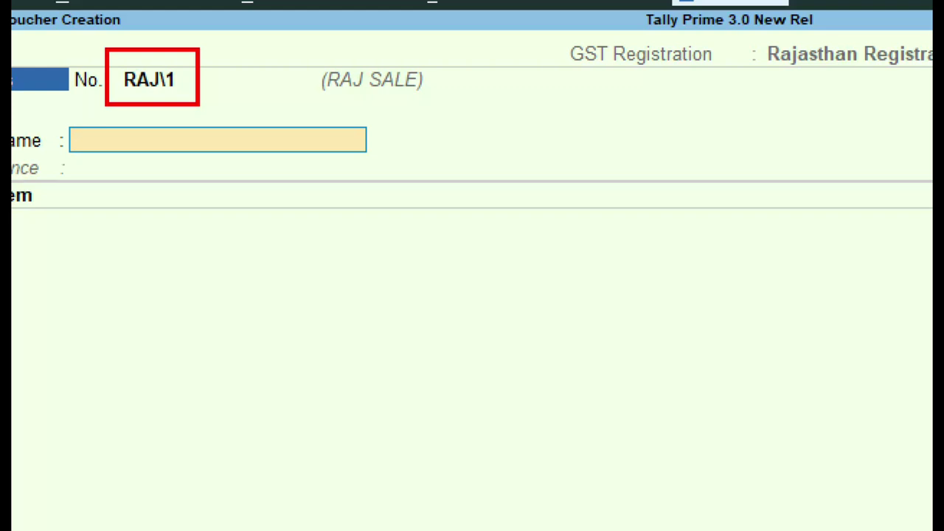
pyautogui.moveTo(752, 38)
pyautogui.mouseDown()
pyautogui.moveTo(862, 49)
pyautogui.moveTo(760, 33)
pyautogui.moveTo(811, 23)
pyautogui.mouseUp()
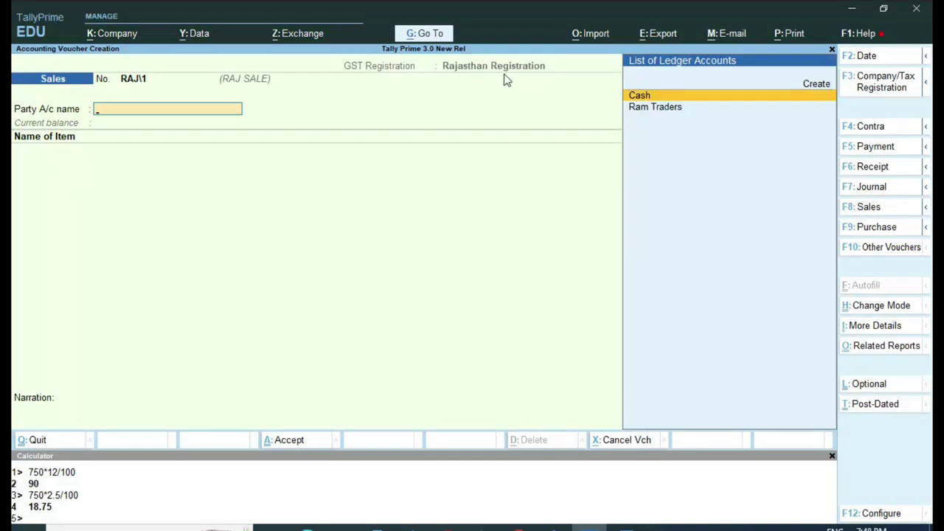
# - Switch the sales voucher to Delhi Registration with the DELHI SALE series and System Default number, and check its voucher number
pyautogui.click(887, 88)
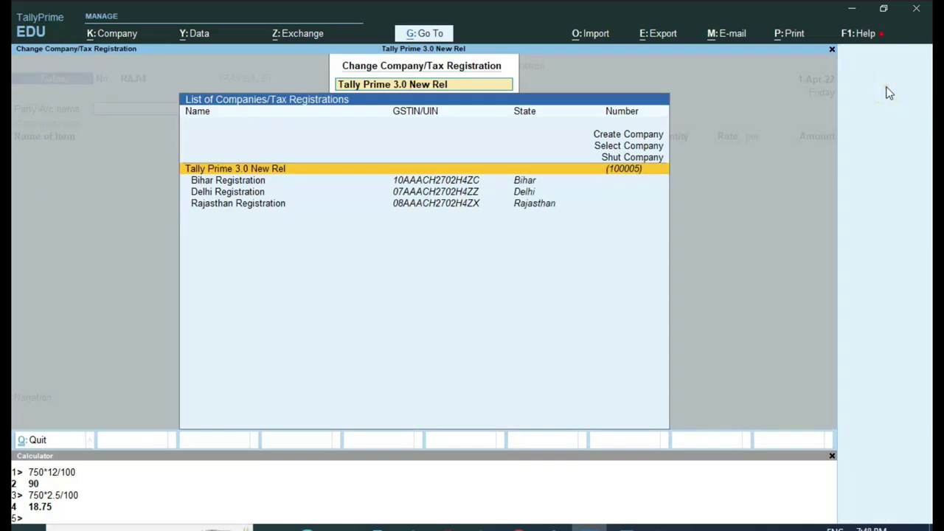
pyautogui.press('Down')
pyautogui.press('Down')
pyautogui.press('Return')
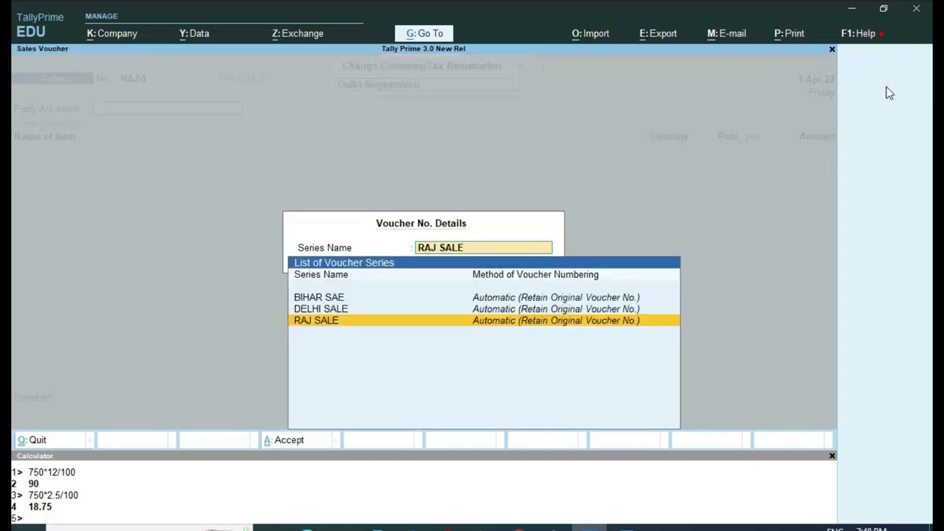
pyautogui.press('Up')
pyautogui.press('Return')
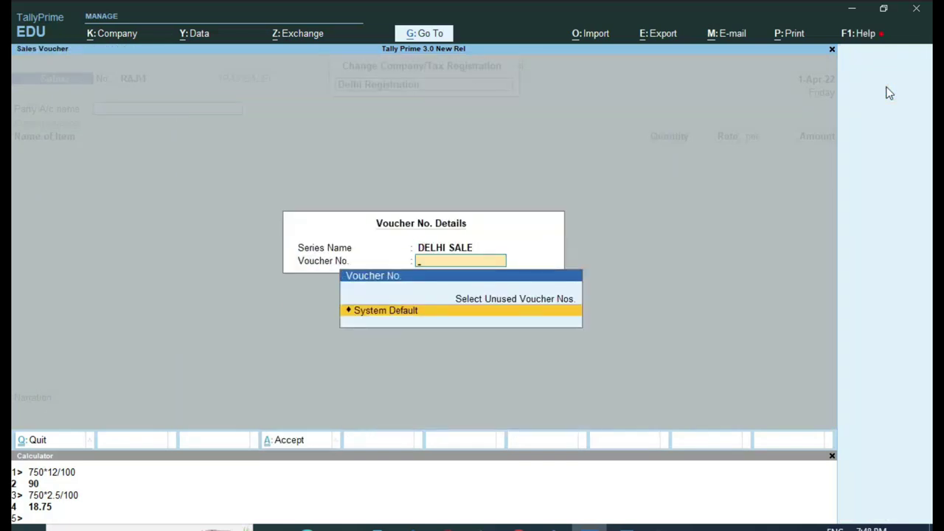
pyautogui.press('Return')
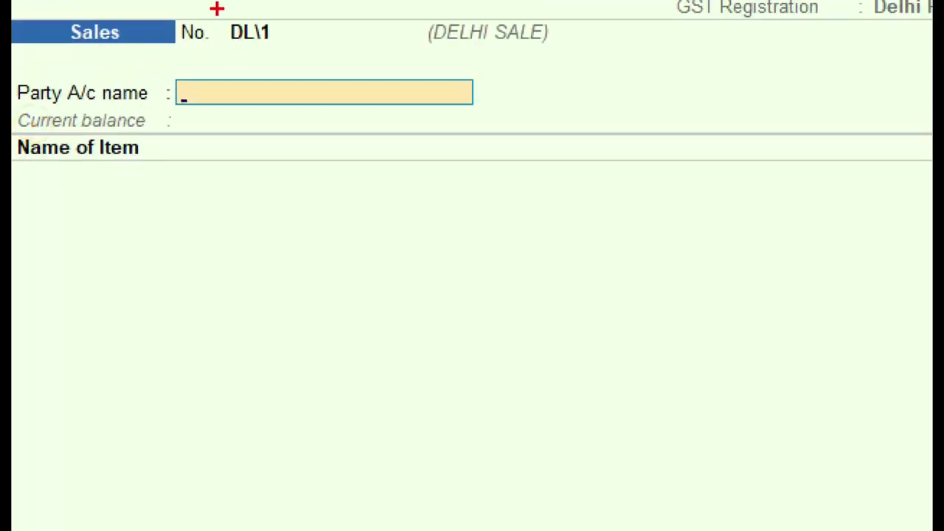
pyautogui.moveTo(113, 66); pyautogui.dragTo(154, 93)
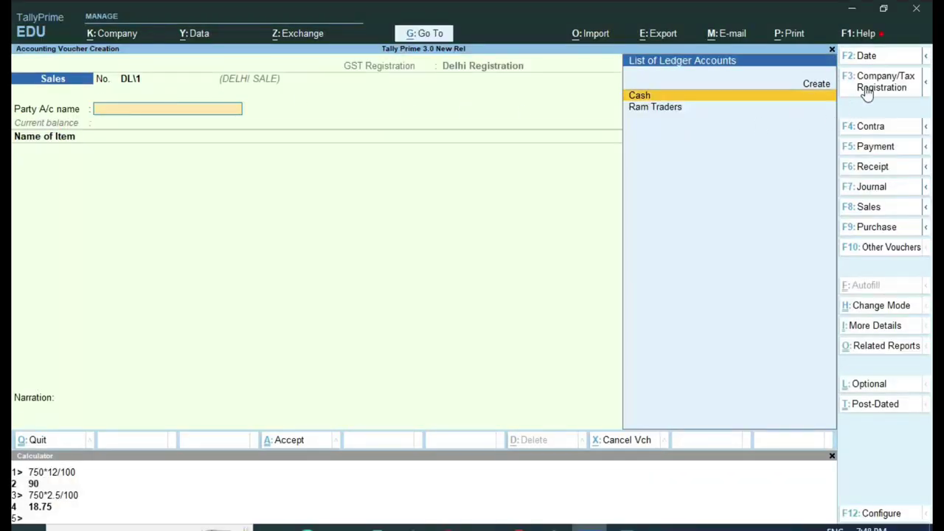
# - Switch the sales voucher to Bihar Registration with the BIHAR SAE series and System Default number, and check its voucher number
pyautogui.click(866, 84)
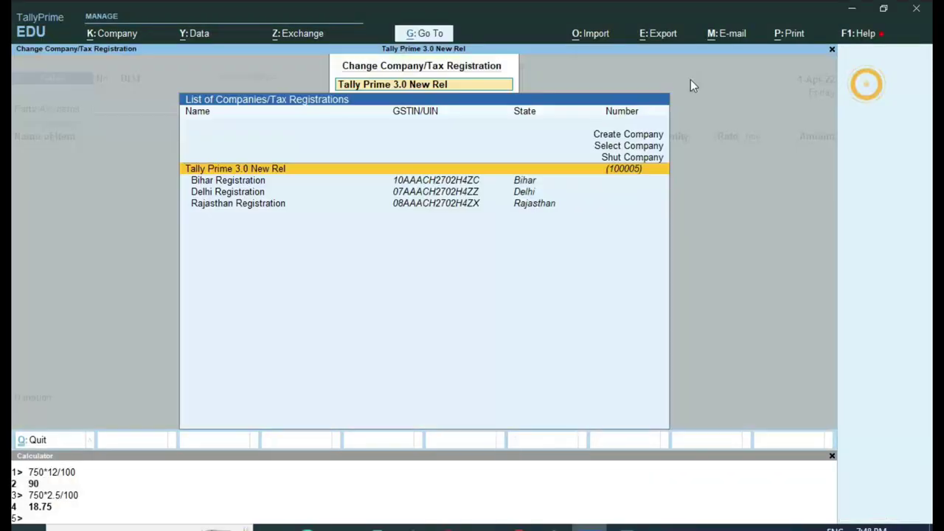
pyautogui.press('Down')
pyautogui.press('Return')
pyautogui.press('Up')
pyautogui.press('Return')
pyautogui.press('Return')
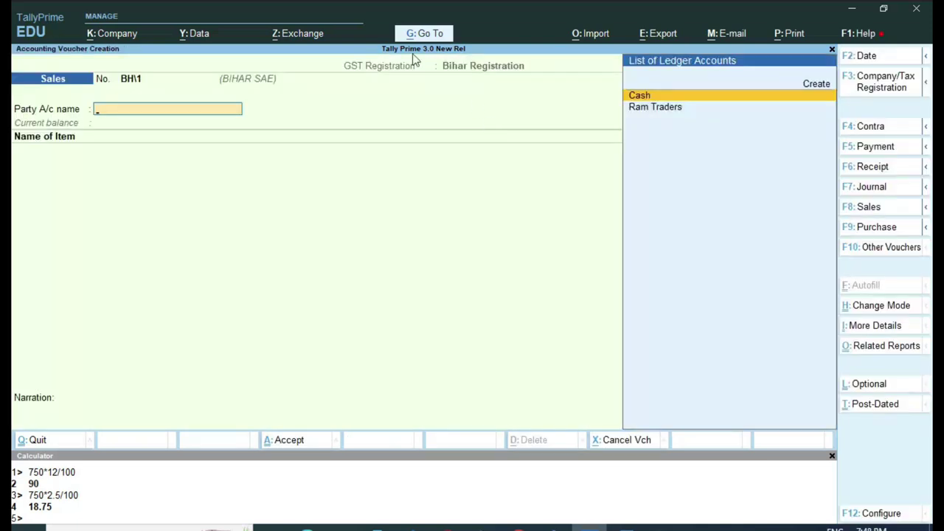
pyautogui.click(124, 85)
# - Start a purchase voucher and set its GST registration to Rajasthan Registration
pyautogui.click(878, 229)
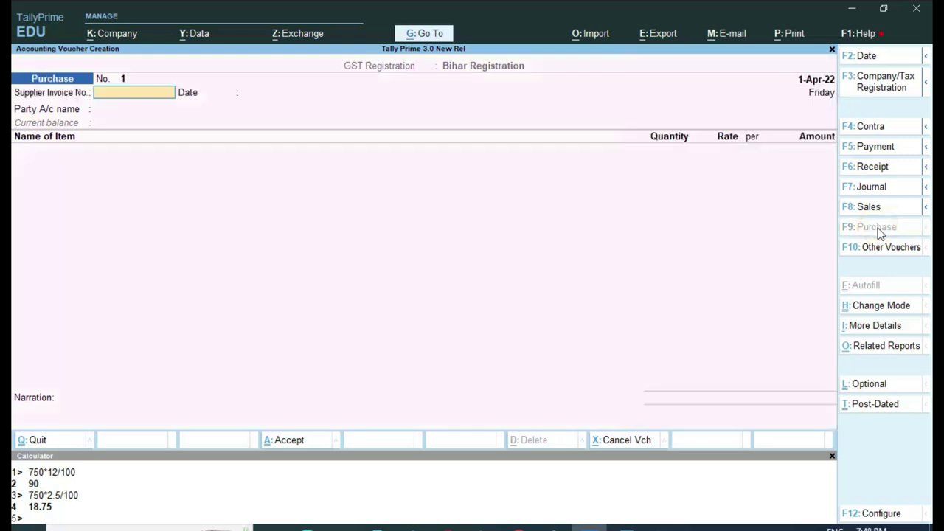
pyautogui.click(885, 96)
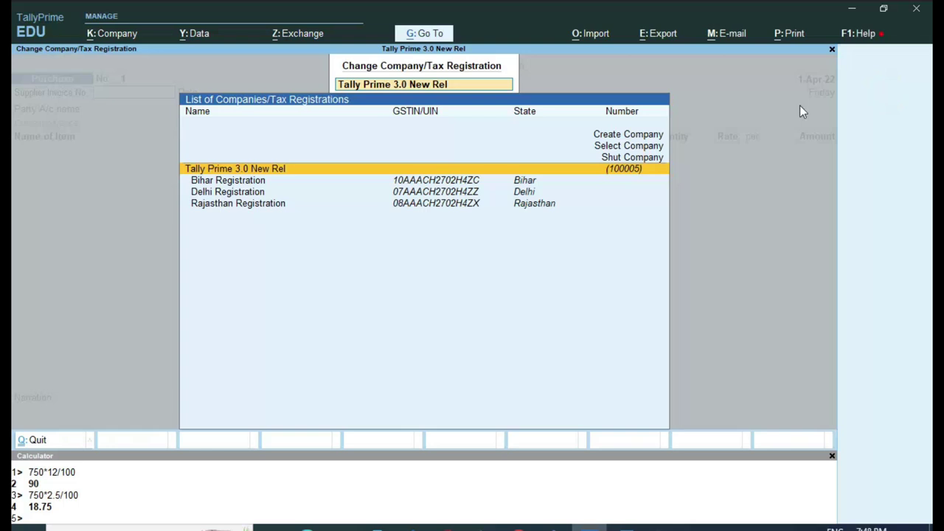
pyautogui.press('Down')
pyautogui.press('Down')
pyautogui.press('Down')
pyautogui.press('Return')
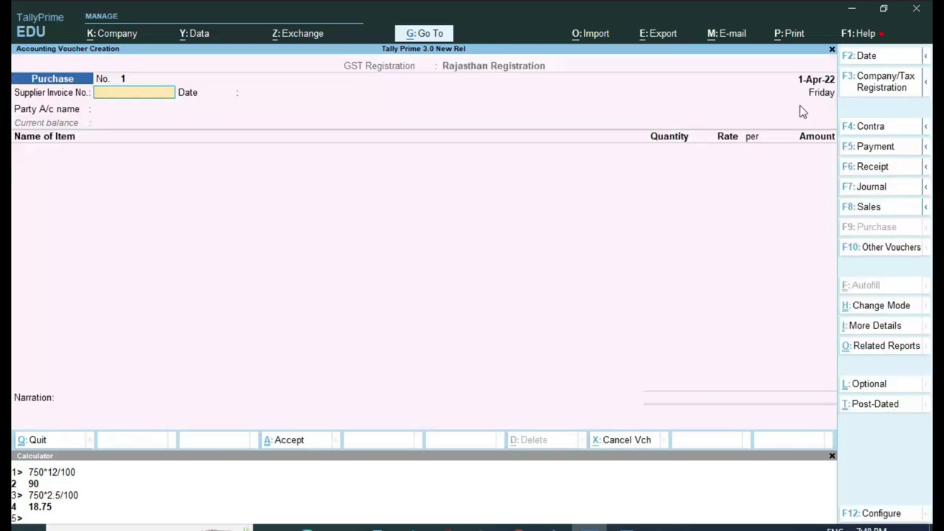
# - Enter supplier invoice number 69584 dated 1-Apr-22 and select Ram Traders as the party account
pyautogui.write('69584')
pyautogui.press('Return')
pyautogui.press('Return')
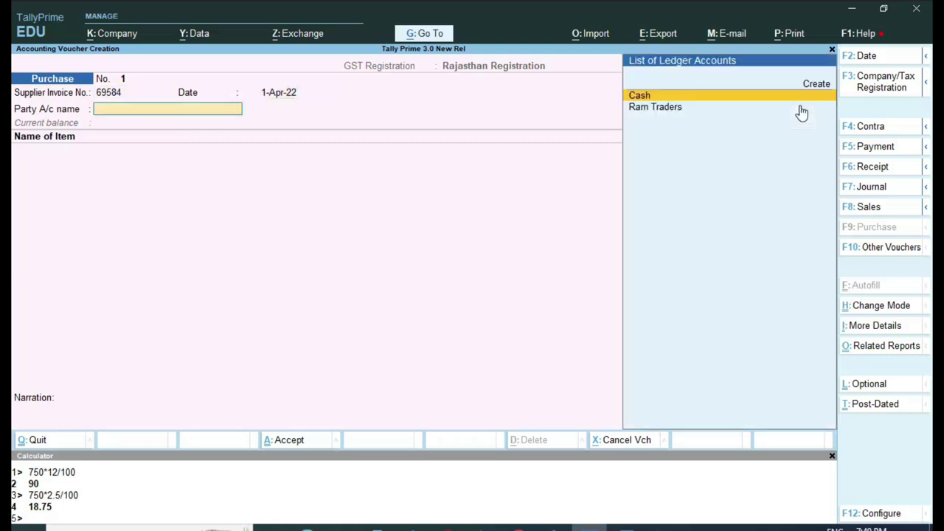
pyautogui.press('Down')
pyautogui.press('Return')
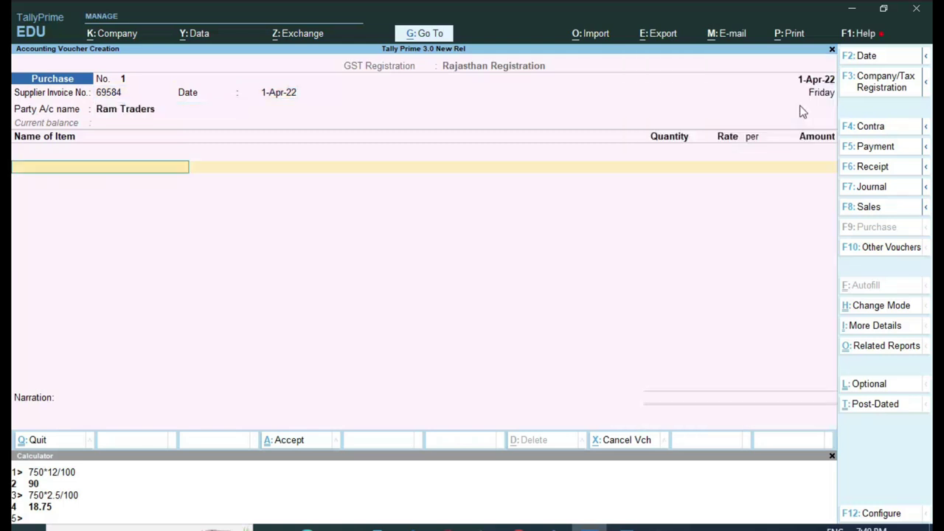
# - Add the stock item LCD 32" with a quantity of 150 pcs at a rate of 2,000
pyautogui.write('S')
pyautogui.press('BackSpace')
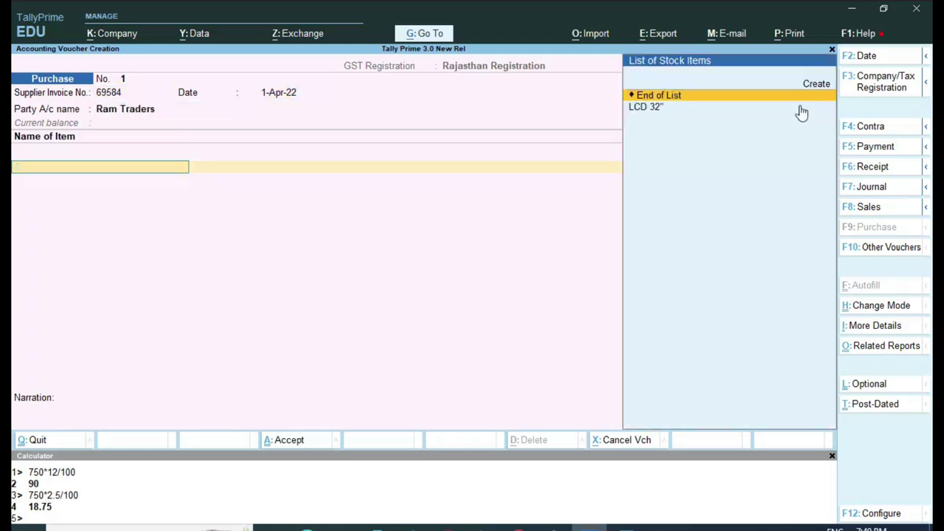
pyautogui.press('Down')
pyautogui.press('Return')
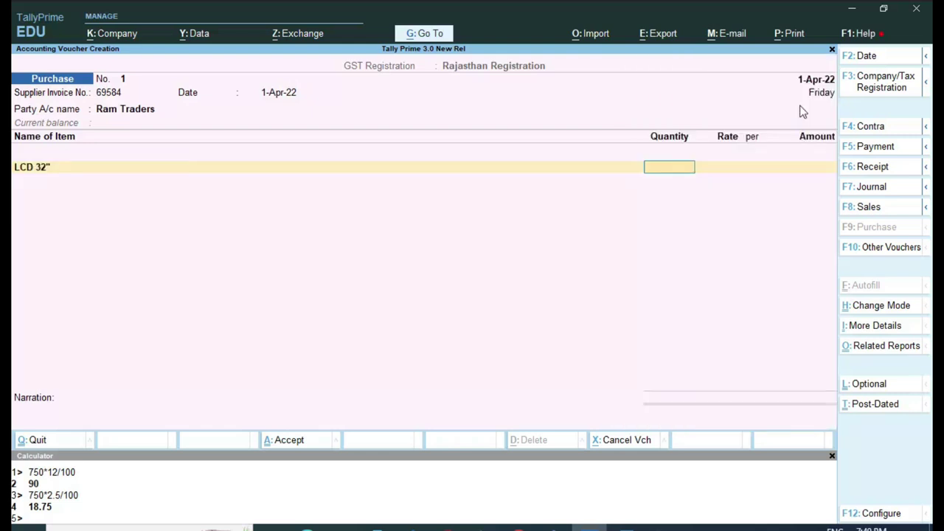
pyautogui.write('150')
pyautogui.press('Return')
pyautogui.write('2,000')
pyautogui.press('Return')
pyautogui.press('Return')
# - Change the LCD 32" quantity to 20 pcs, keep the rate and proceed to its accounting details
pyautogui.hotkey('shift', 'Tab')
pyautogui.hotkey('shift', 'Tab')
pyautogui.hotkey('shift', 'Tab')
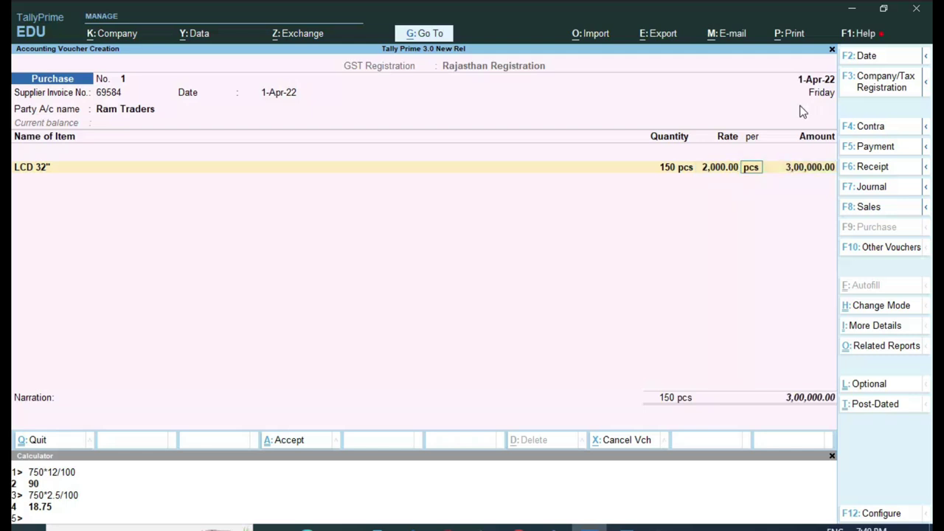
pyautogui.write('20')
pyautogui.press('Return')
pyautogui.press('Return')
pyautogui.press('Return')
pyautogui.press('Return')
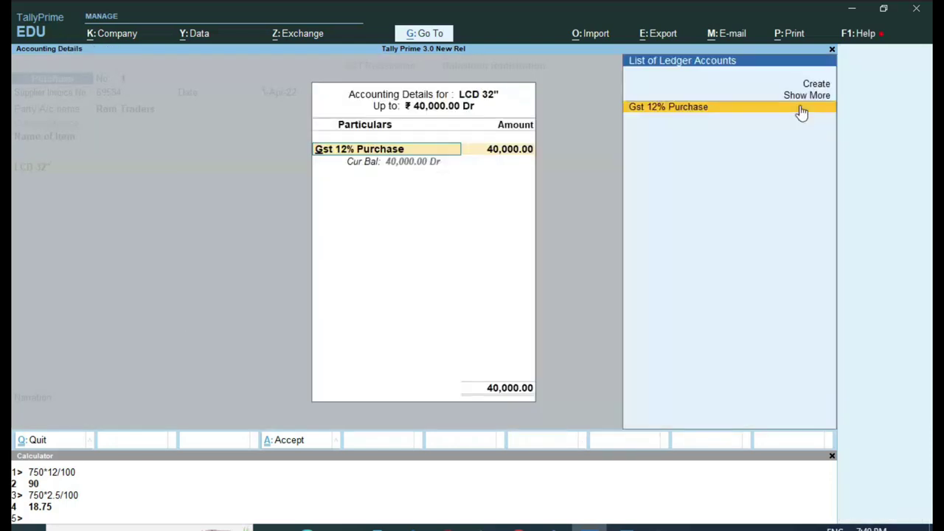
# - Allocate the full LCD 32" amount to the Gst 12% Purchase ledger and end the item list
pyautogui.press('Return')
pyautogui.press('Return')
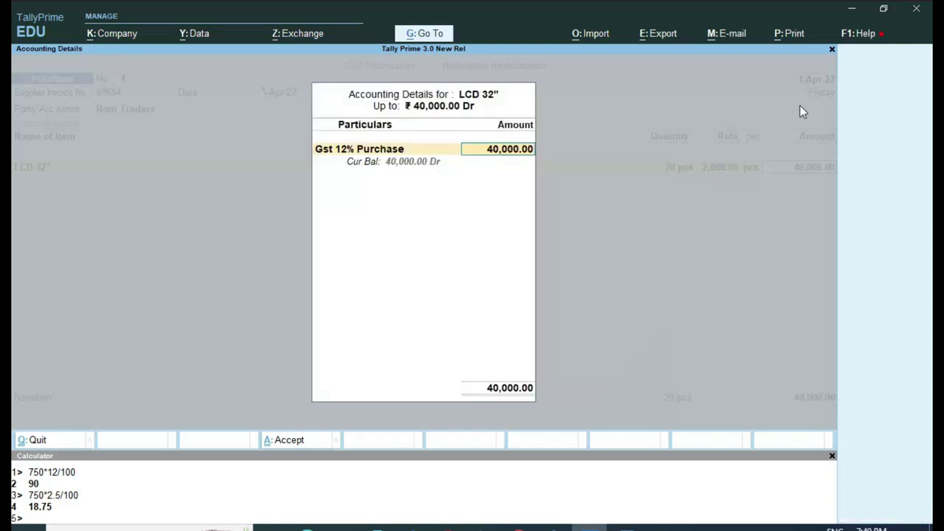
pyautogui.press('Return')
pyautogui.press('Return')
# - Add the Cgst Tax and Sgst Tax ledgers to the purchase voucher with their calculated amounts
pyautogui.write('CG')
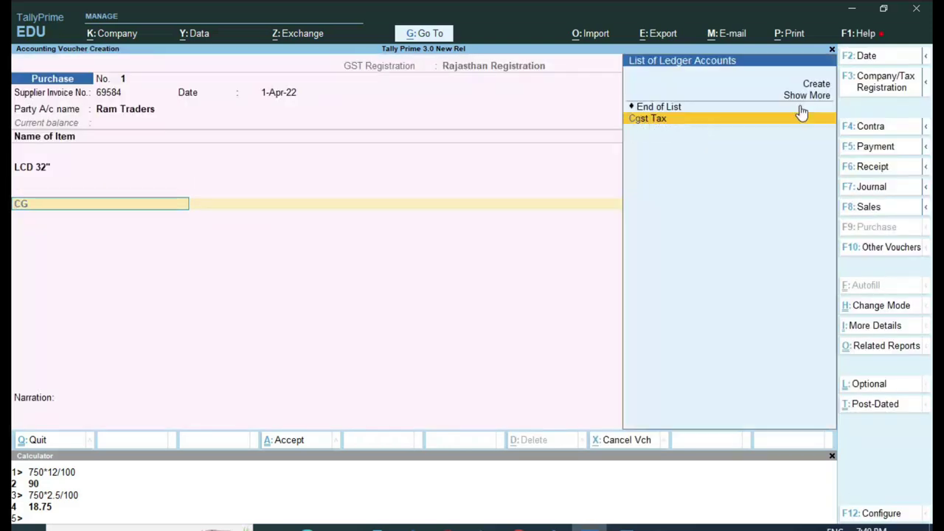
pyautogui.press('Return')
pyautogui.press('Return')
pyautogui.write('SG')
pyautogui.press('Return')
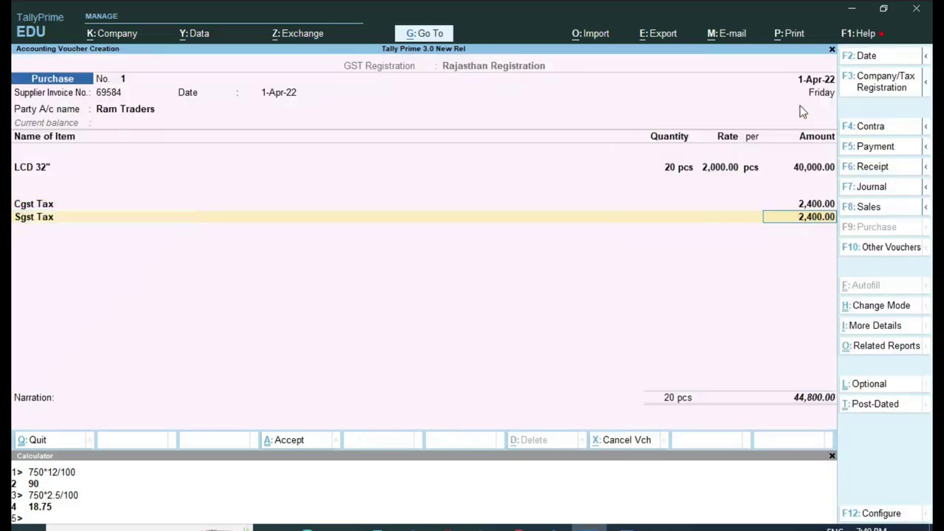
pyautogui.press('Return')
pyautogui.press('Return')
pyautogui.press('Return')
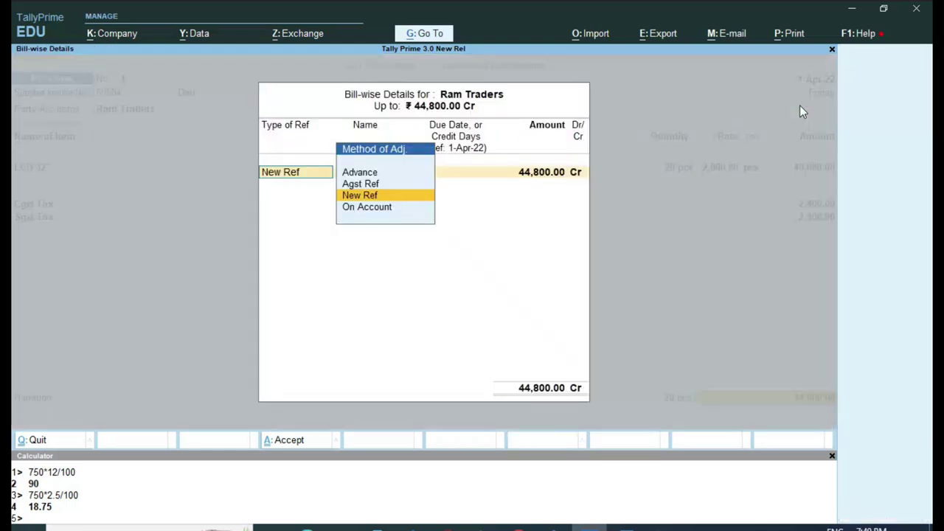
# - Record the Ram Traders bill as a New Ref, leave the narration empty and save the purchase voucher
pyautogui.press('Return')
pyautogui.press('Return')
pyautogui.press('Return')
pyautogui.press('Return')
pyautogui.press('Return')
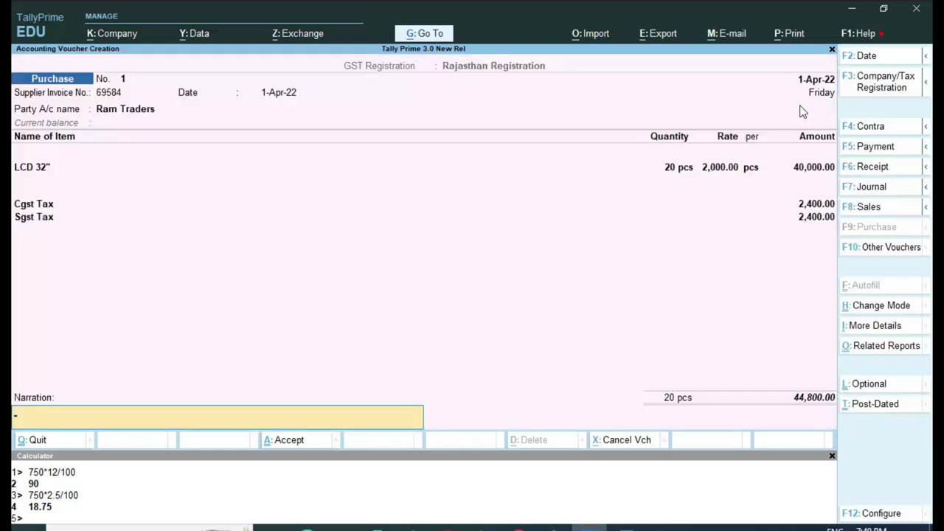
pyautogui.press('Return')
pyautogui.press('Return')
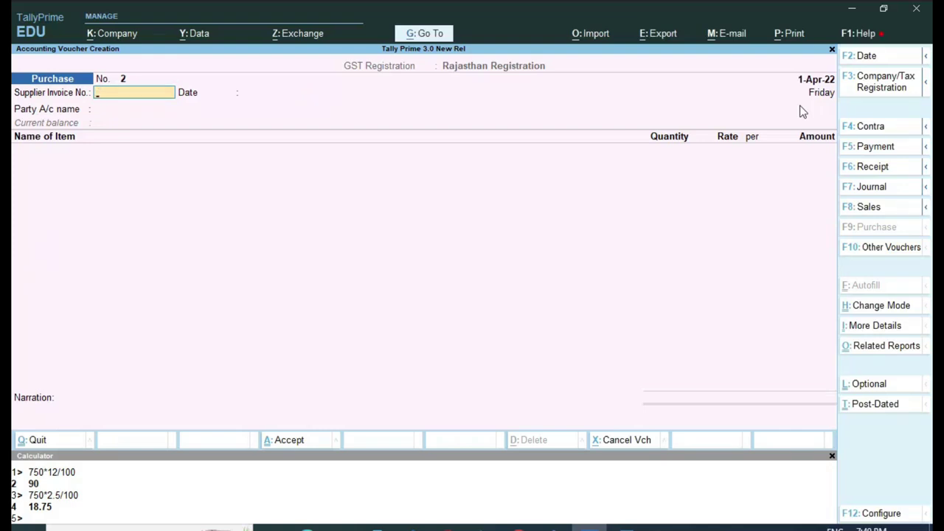
# - Switch the next purchase voucher's GST registration to Delhi Registration
pyautogui.click(885, 90)
pyautogui.press('Down')
pyautogui.press('Down')
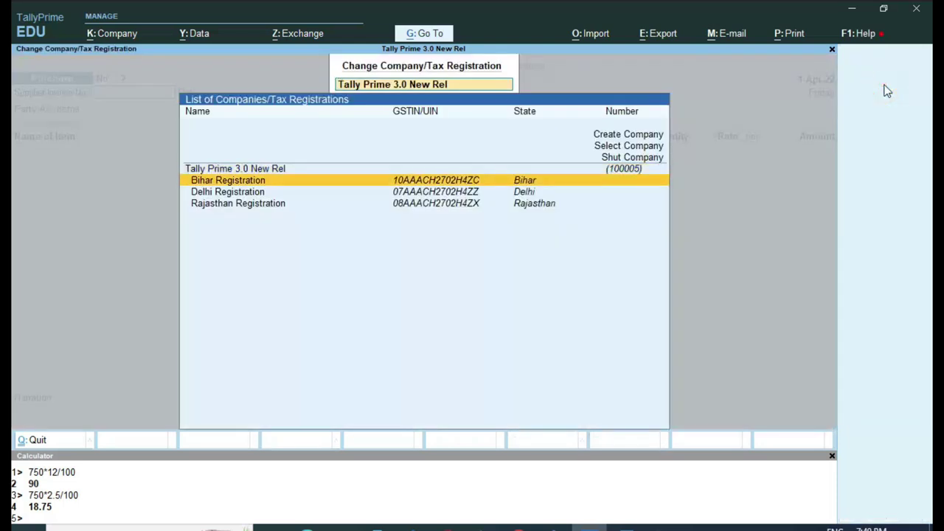
pyautogui.press('Return')
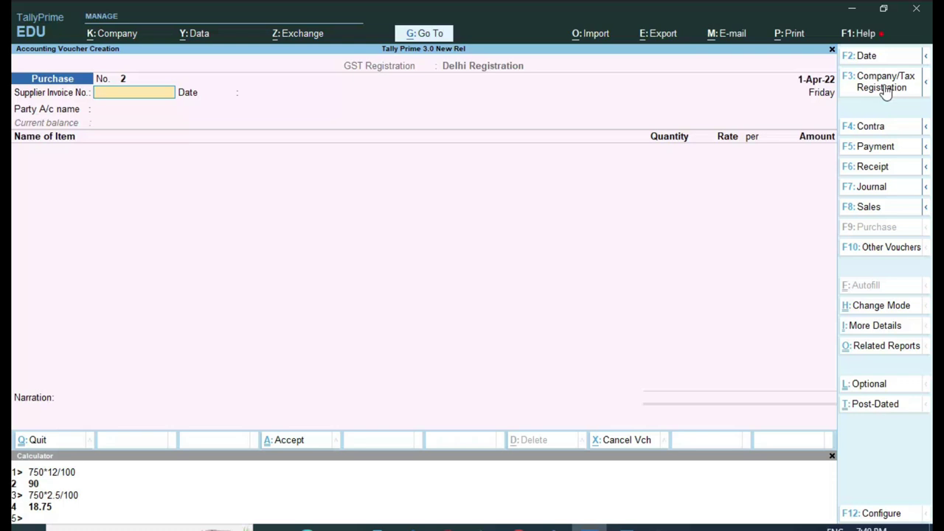
# - Enter supplier invoice number JFD5544 and set the purchase voucher date to 2-Apr-22
pyautogui.write('JFD5544')
pyautogui.press('F2')
pyautogui.write('2')
pyautogui.press('Return')
pyautogui.press('Return')
pyautogui.press('Return')
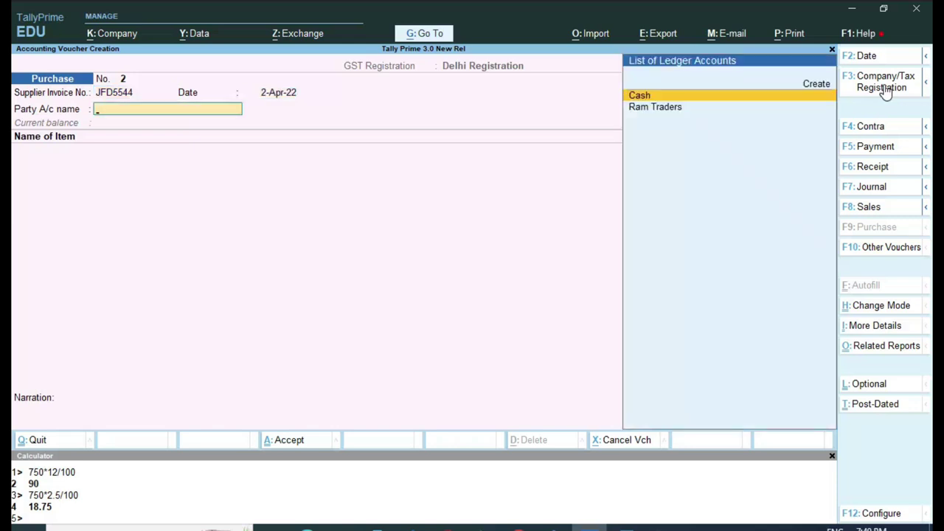
# - Create a new party ledger named DELHI TREADERS from the purchase voucher, without an alias
pyautogui.press('Up')
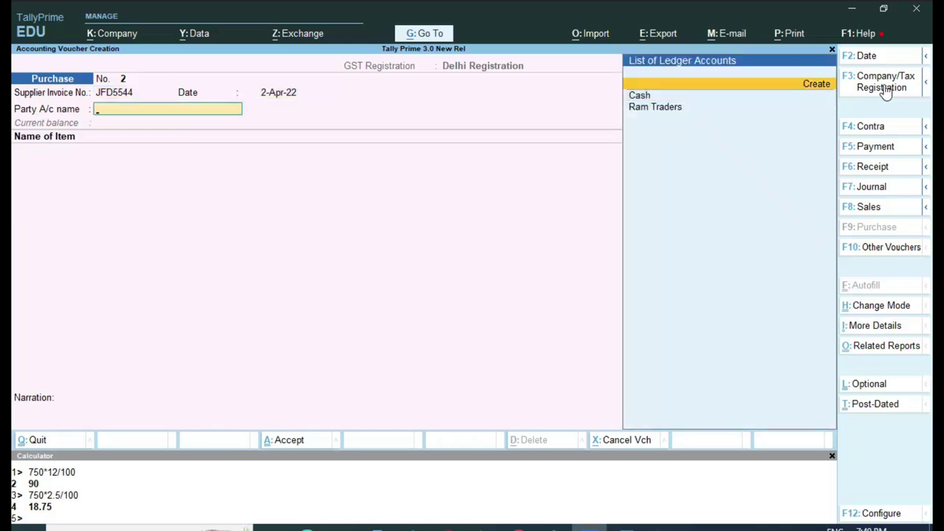
pyautogui.press('Return')
pyautogui.write('DELT')
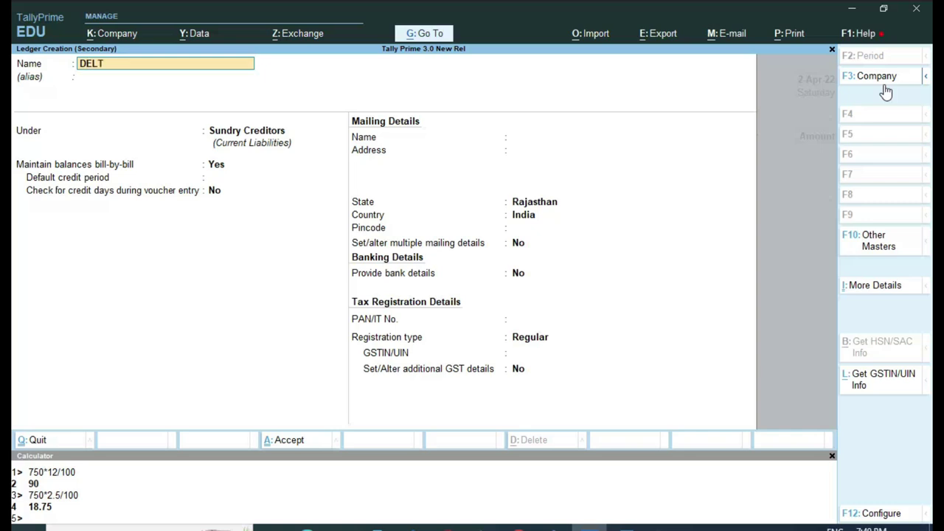
pyautogui.press('BackSpace')
pyautogui.write('HI TREADERS')
pyautogui.press('Return')
pyautogui.press('Return')
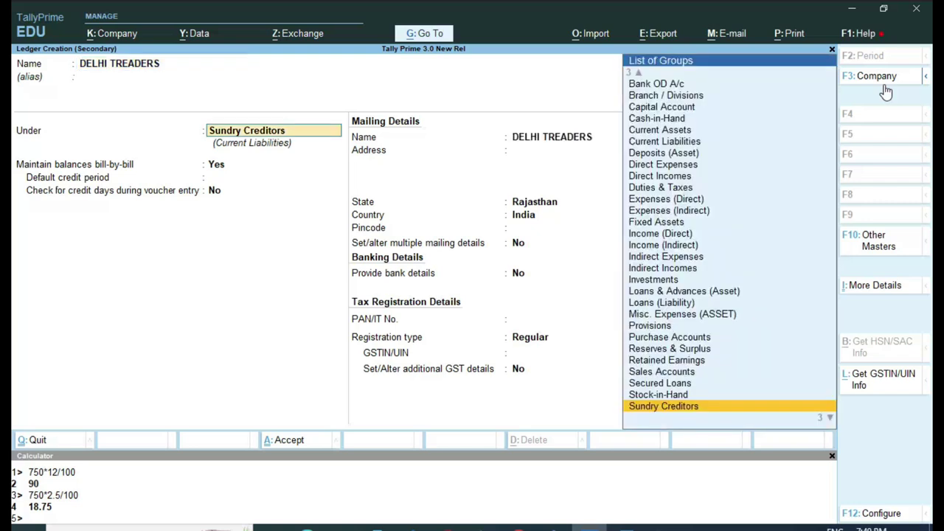
# - Keep the ledger under Sundry Creditors with bill-by-bill balances, state Rajasthan and registration type Regular, and save it as the voucher's party
pyautogui.press('Return')
pyautogui.press('Return')
pyautogui.press('Return')
pyautogui.press('Return')
pyautogui.press('Return')
pyautogui.press('Return')
pyautogui.press('Return')
pyautogui.press('Return')
pyautogui.press('Return')
pyautogui.press('Return')
pyautogui.press('Return')
pyautogui.press('Return')
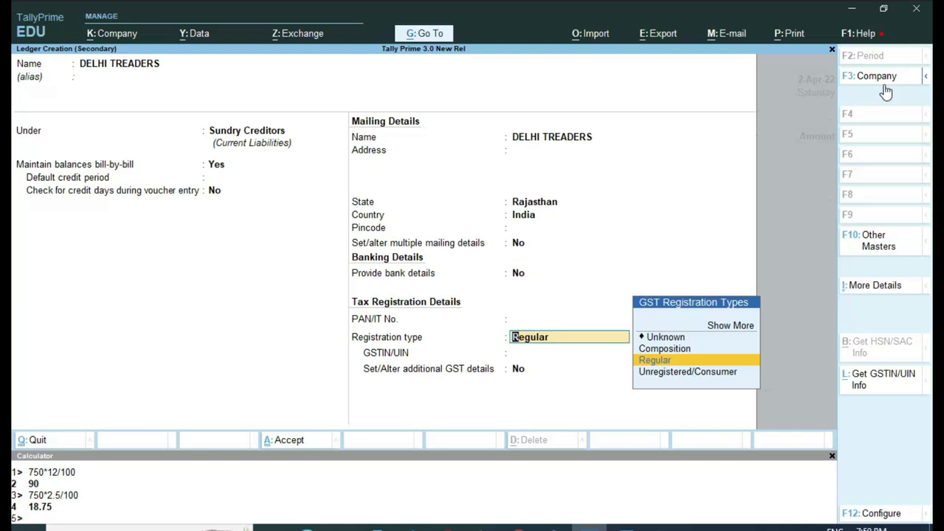
pyautogui.press('Return')
pyautogui.press('Return')
pyautogui.press('Return')
pyautogui.press('Return')
pyautogui.press('Return')
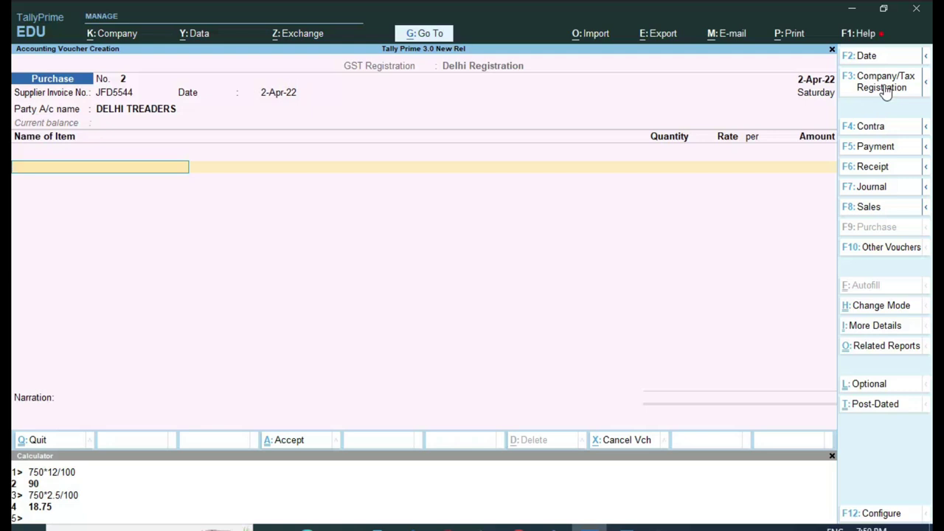
# - Add the stock item LCD 32" with a quantity of 41 pcs at a rate of 1,800
pyautogui.write('D')
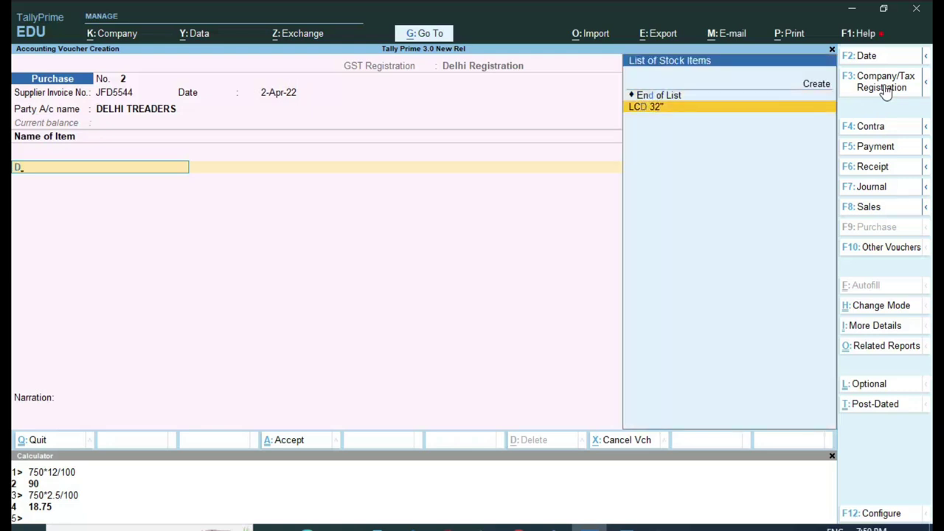
pyautogui.press('Return')
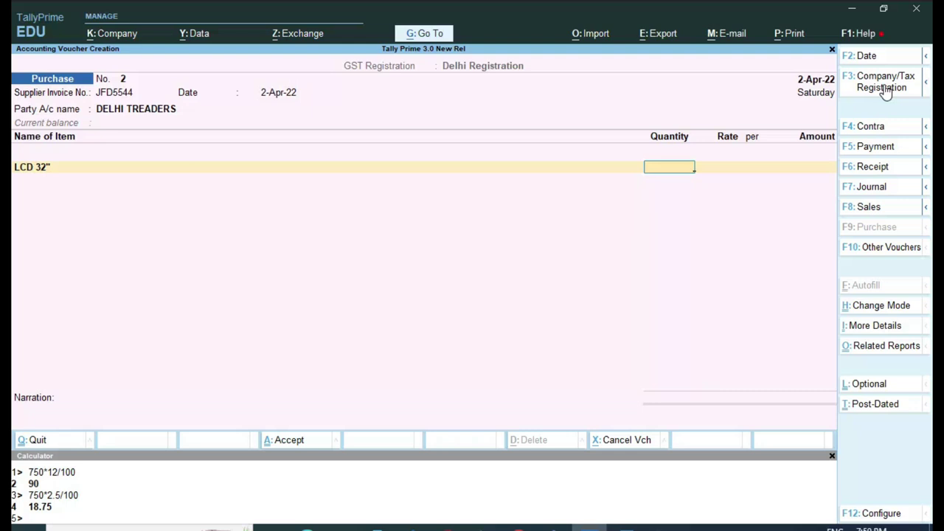
pyautogui.write('41')
pyautogui.press('Return')
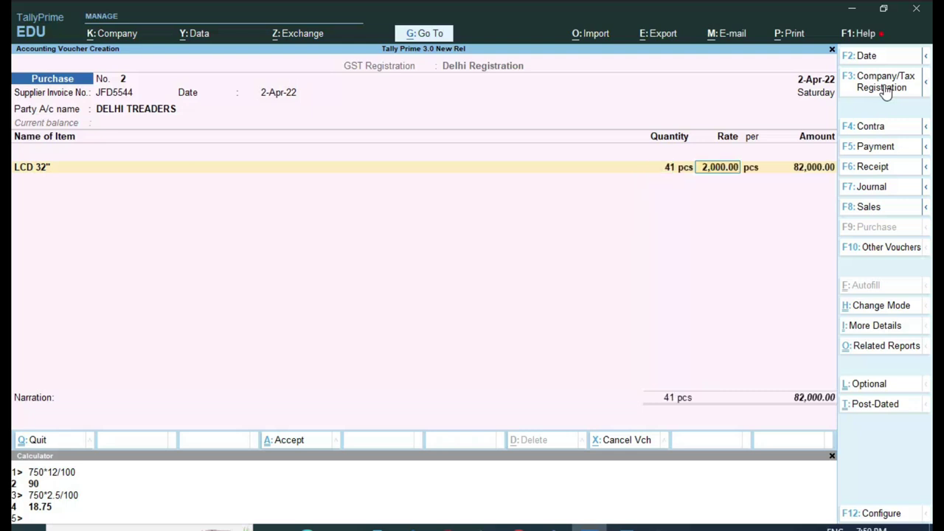
pyautogui.write('1')
pyautogui.write('800')
pyautogui.press('Return')
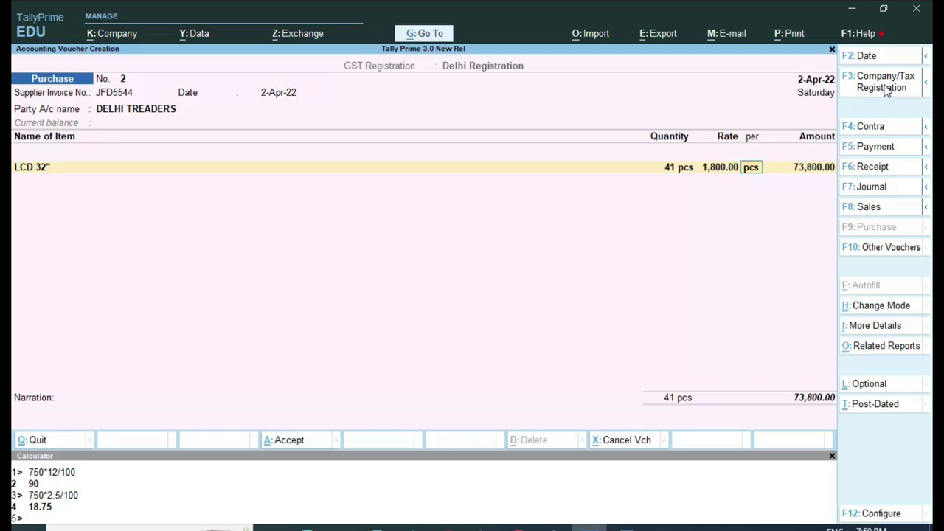
# - Allocate the item to Gst 12% Purchase with GST and HSN/SAC details as per masters, and add the Cgst Tax ledger
pyautogui.press('Return')
pyautogui.press('Return')
pyautogui.press('Return')
pyautogui.press('Return')
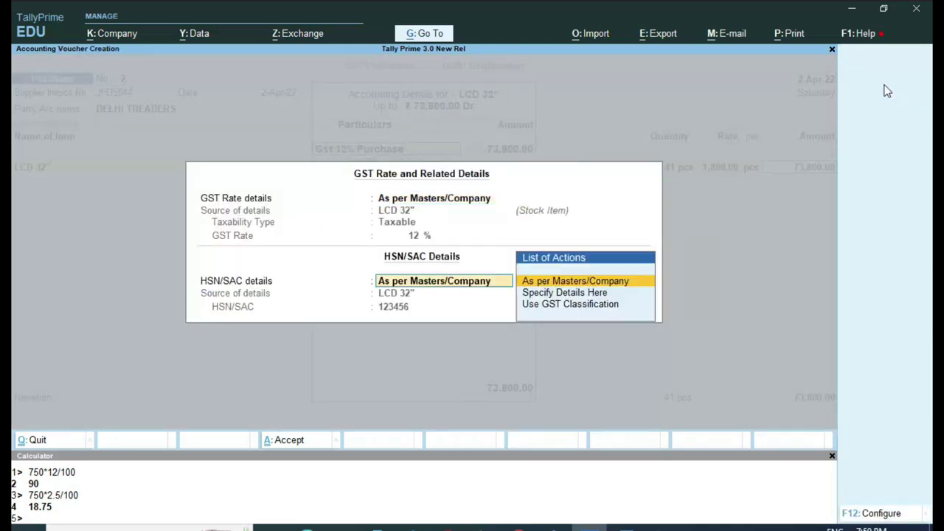
pyautogui.press('Return')
pyautogui.press('Return')
pyautogui.press('Return')
pyautogui.write('cg')
pyautogui.press('Return')
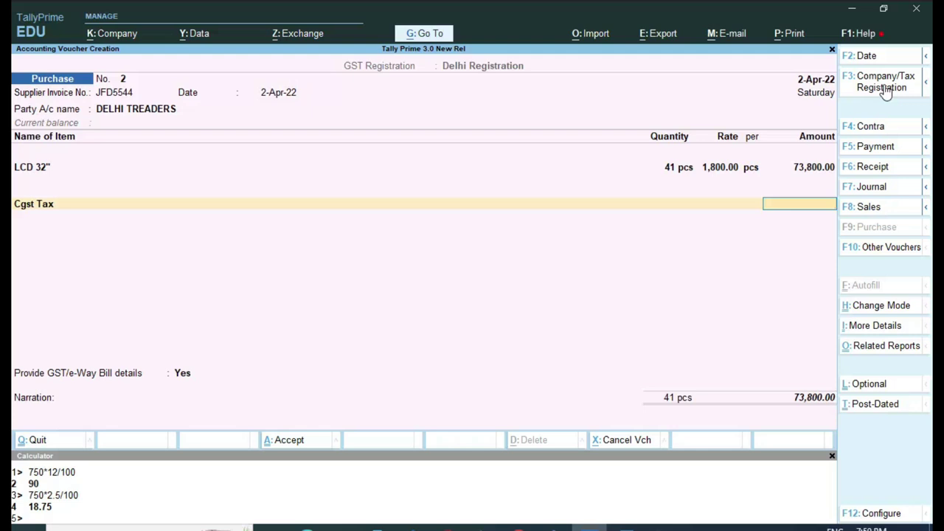
# - Go back to the voucher's party and open the DELHI TREADERS ledger for alteration at its mailing details
pyautogui.press('BackSpace')
pyautogui.press('BackSpace')
pyautogui.press('BackSpace')
pyautogui.press('BackSpace')
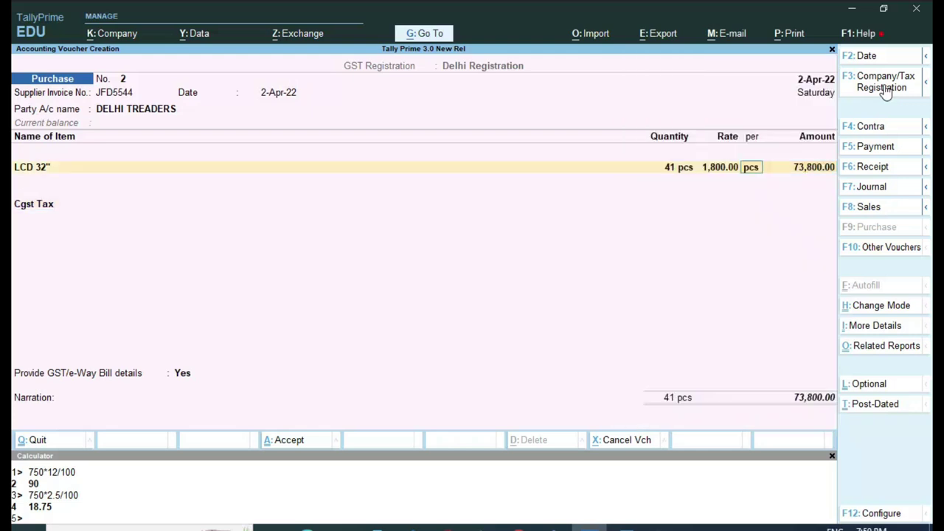
pyautogui.press('BackSpace')
pyautogui.press('BackSpace')
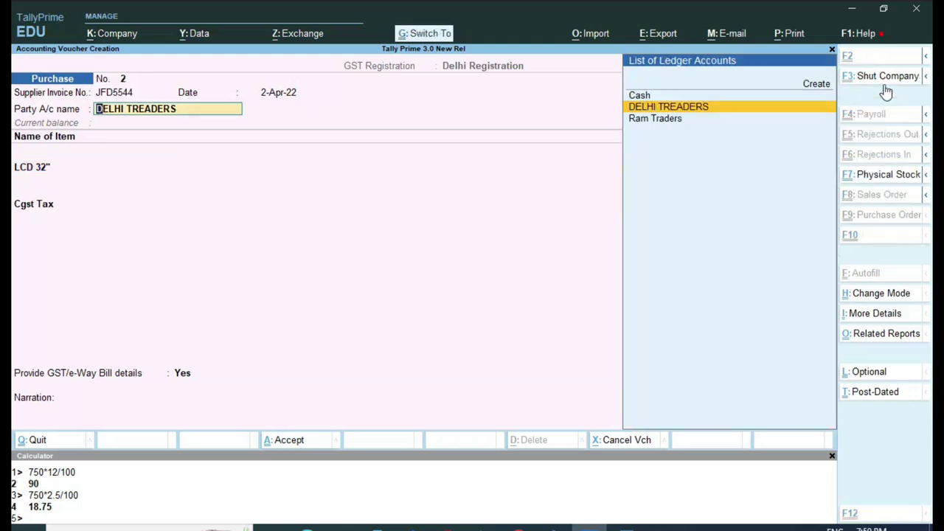
pyautogui.hotkey('ctrl', 'Return')
pyautogui.press('Return')
pyautogui.press('Return')
pyautogui.press('Return')
pyautogui.press('Return')
pyautogui.press('Return')
pyautogui.press('Return')
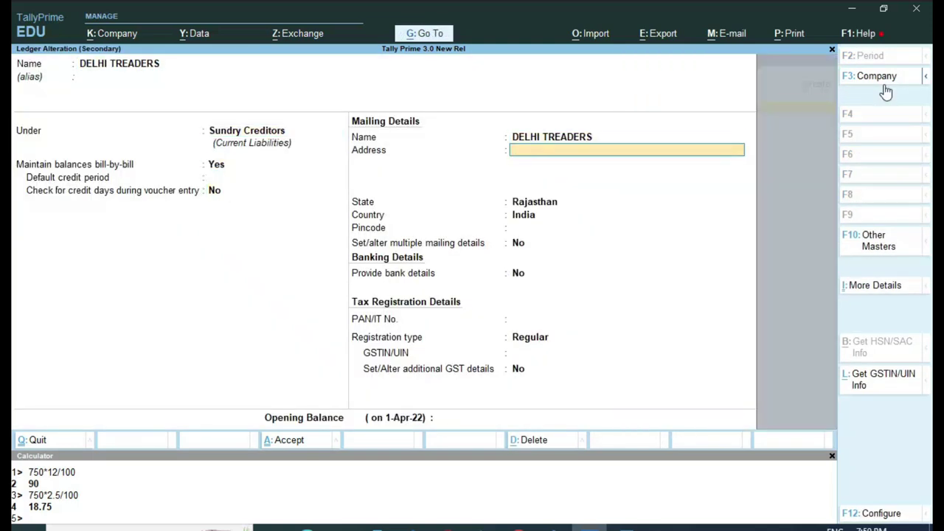
pyautogui.press('Return')
pyautogui.press('Return')
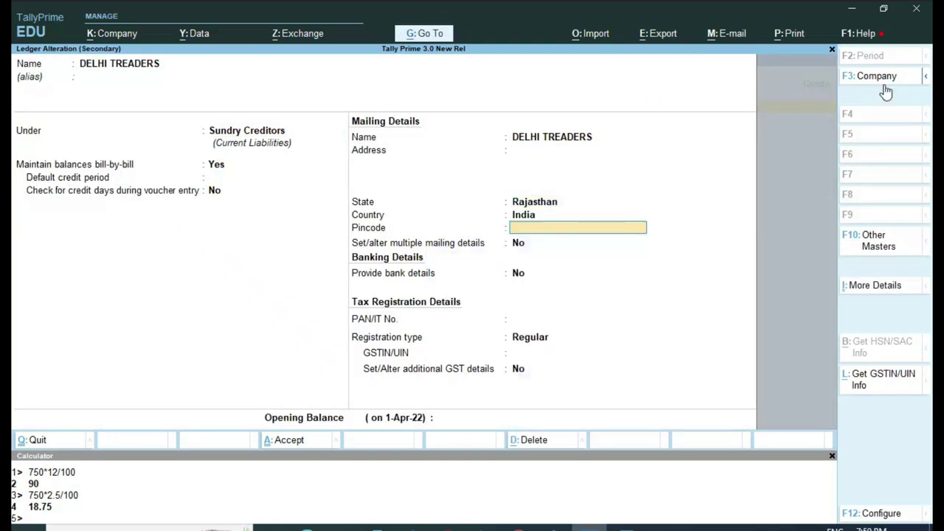
pyautogui.press('BackSpace')
pyautogui.write('DE')
pyautogui.press('Return')
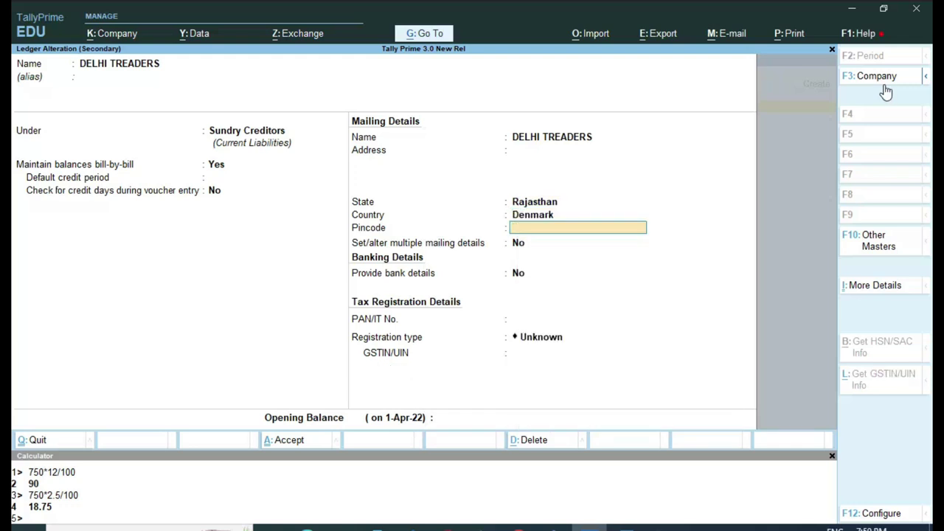
pyautogui.press('BackSpace')
pyautogui.write('D')
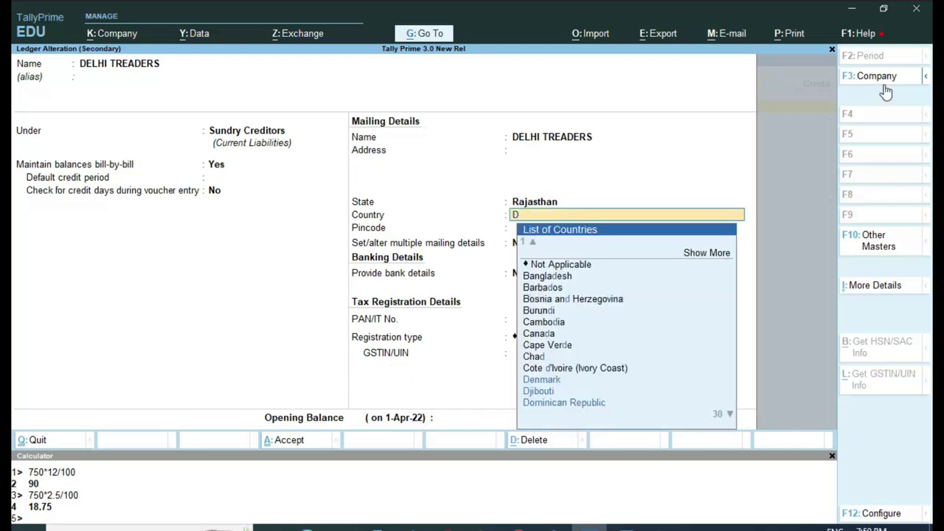
pyautogui.write('E')
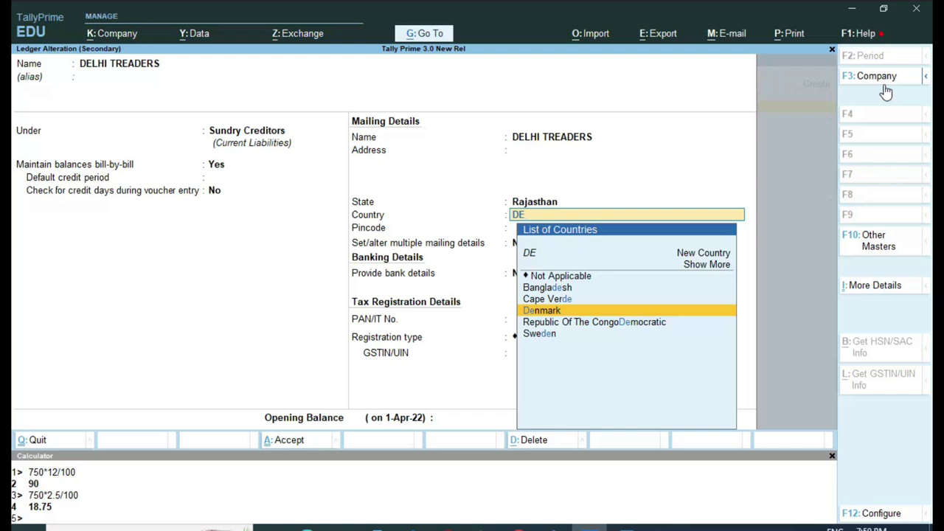
pyautogui.press('Return')
# - Set the party ledger's state to Delhi and skip the effective date for mailing details
pyautogui.press('BackSpace')
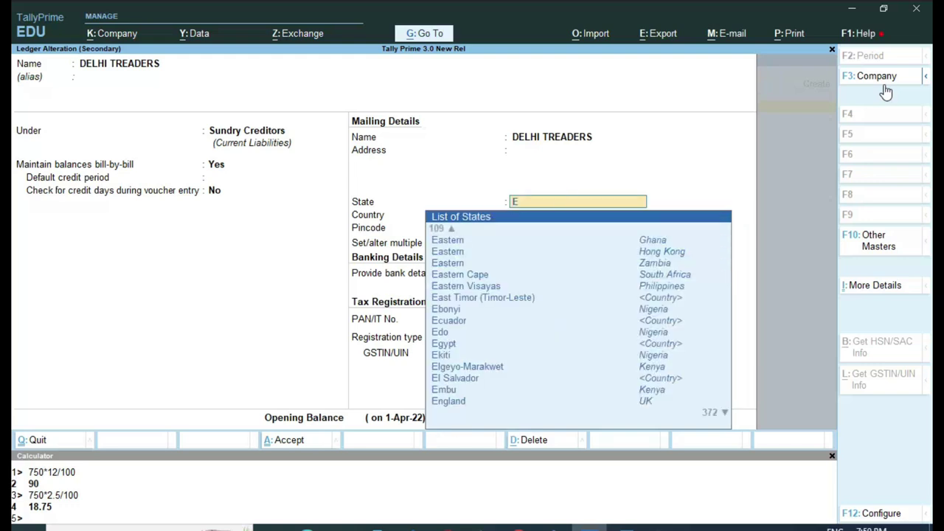
pyautogui.write('DE')
pyautogui.press('Down')
pyautogui.press('Down')
pyautogui.press('Return')
pyautogui.press('Return')
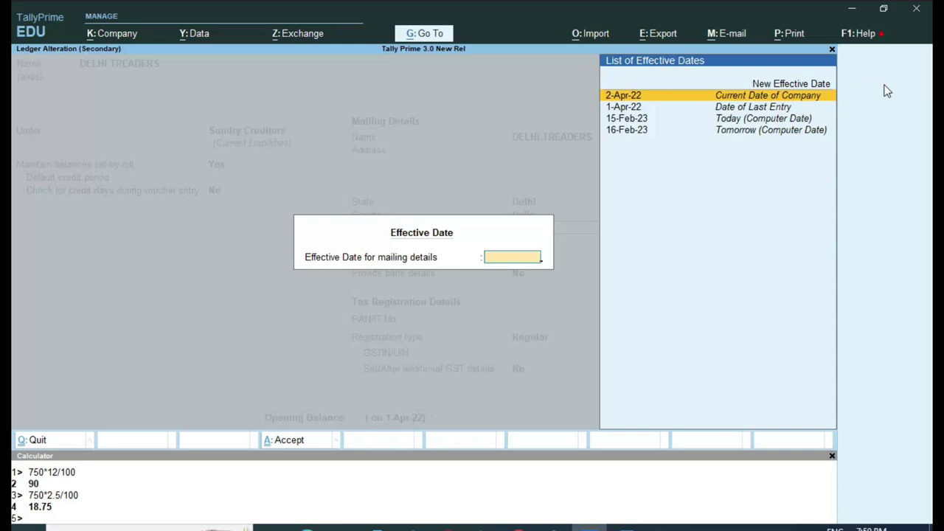
pyautogui.press('Down')
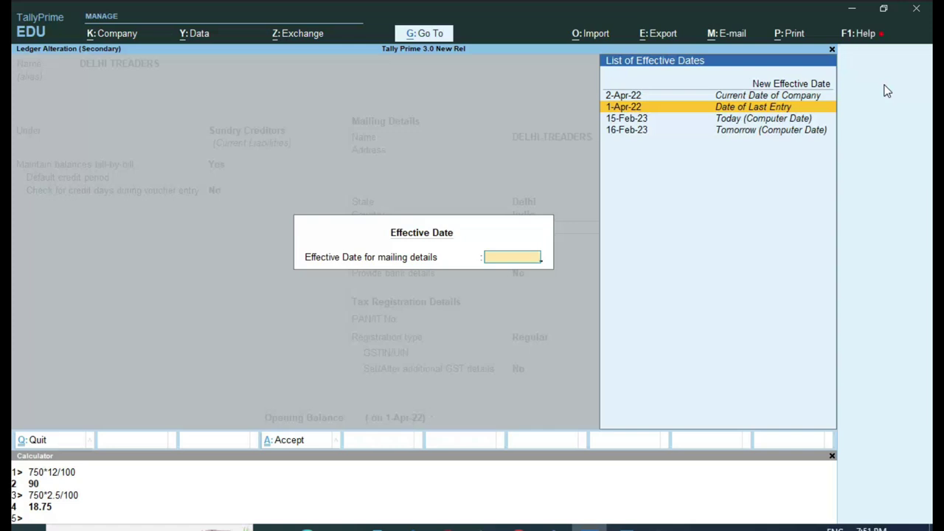
pyautogui.press('Escape')
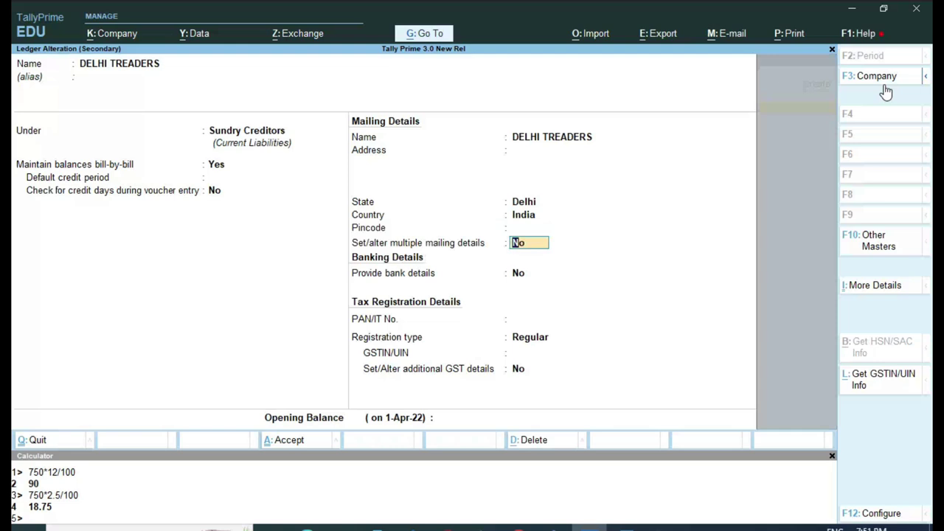
# - Keep the Regular registration type, choose 1-Apr-22 as the effective date for the revised GST details and save the ledger
pyautogui.press('Return')
pyautogui.press('Return')
pyautogui.press('Return')
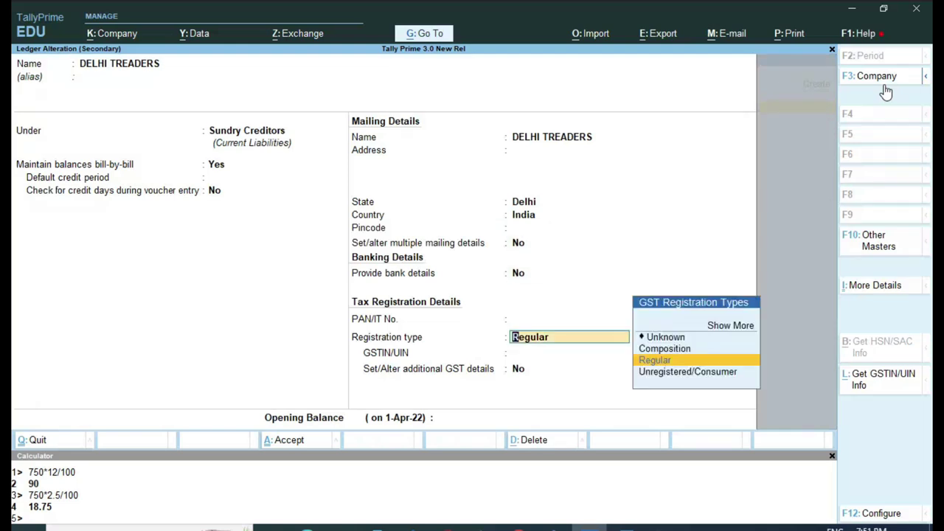
pyautogui.press('Return')
pyautogui.press('Return')
pyautogui.press('Return')
pyautogui.press('Return')
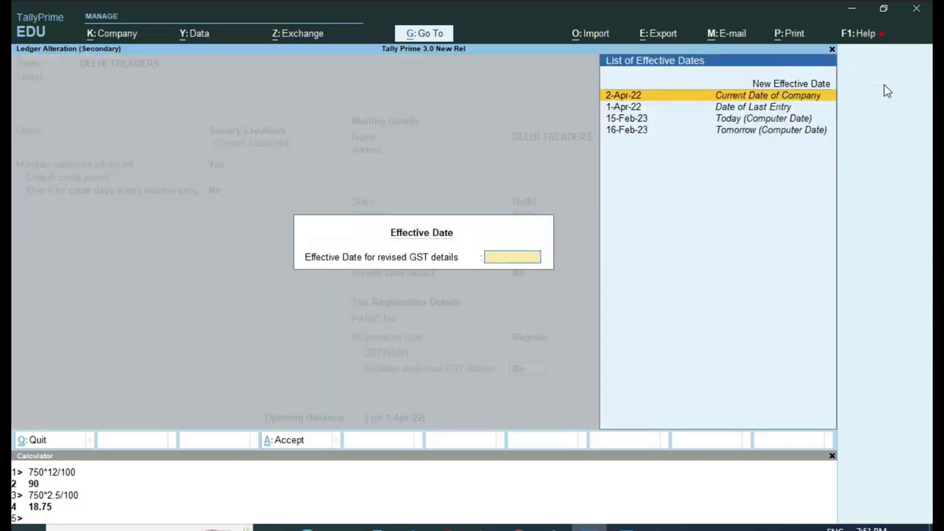
pyautogui.press('Down')
pyautogui.press('Up')
pyautogui.press('Down')
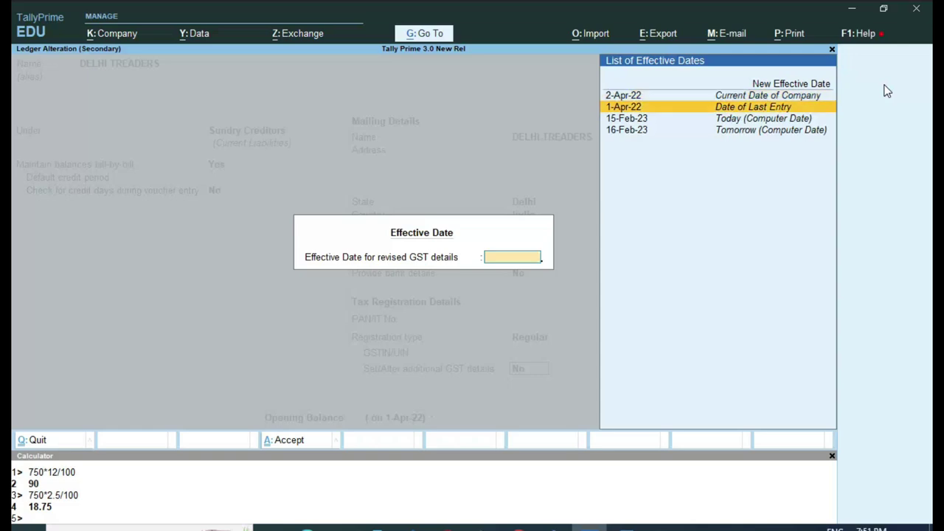
pyautogui.press('Return')
pyautogui.press('Return')
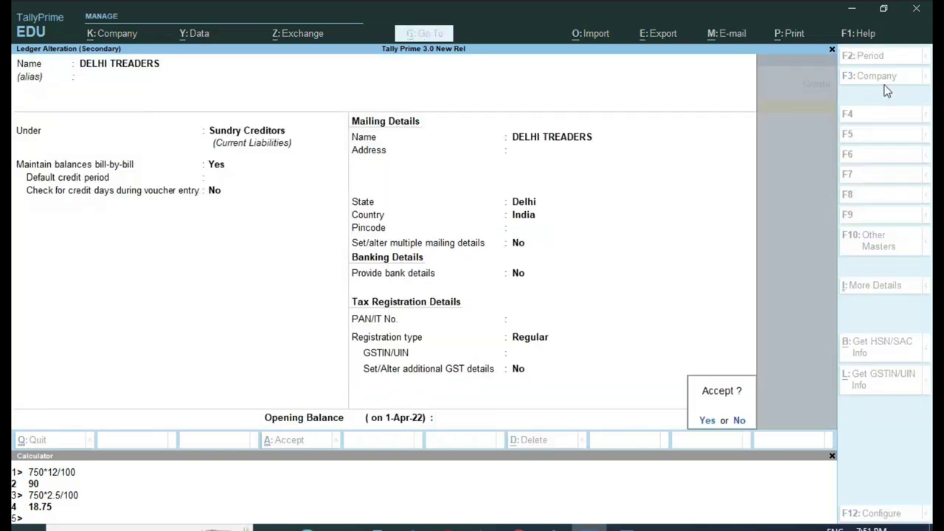
pyautogui.press('Return')
# - Go through the voucher again to fill in the Cgst Tax amount, and add the Sgst Tax ledger with its calculated amount
pyautogui.press('Return')
pyautogui.press('Return')
pyautogui.press('Return')
pyautogui.press('Return')
pyautogui.press('Return')
pyautogui.press('Return')
pyautogui.press('Return')
pyautogui.press('Return')
pyautogui.press('Return')
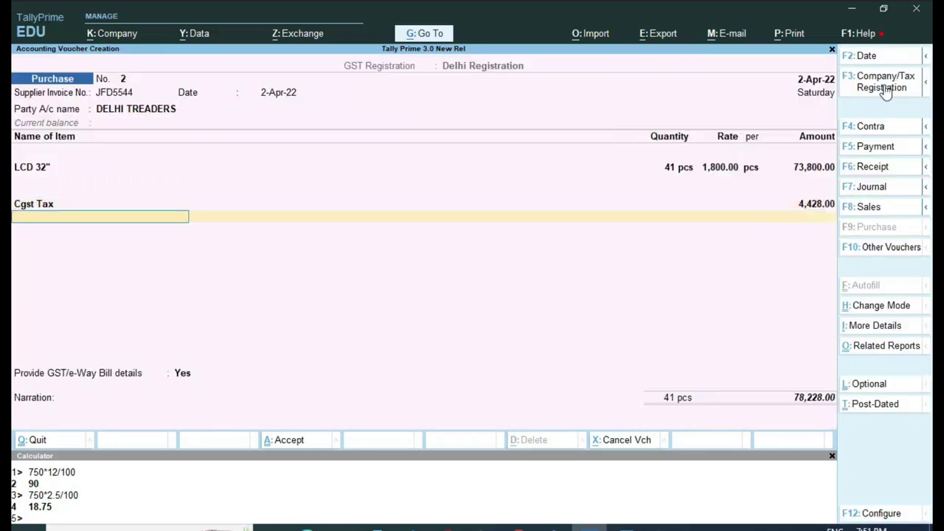
pyautogui.write('sg')
pyautogui.press('Return')
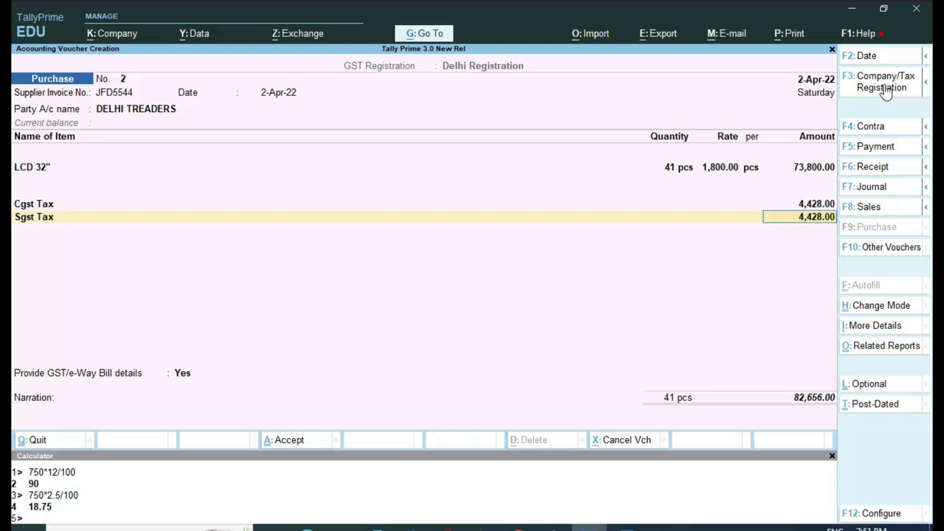
pyautogui.press('Return')
pyautogui.press('Return')
# - Set Provide GST/e-Way Bill details to No, leave the narration empty and try to save the purchase voucher
pyautogui.press('Down')
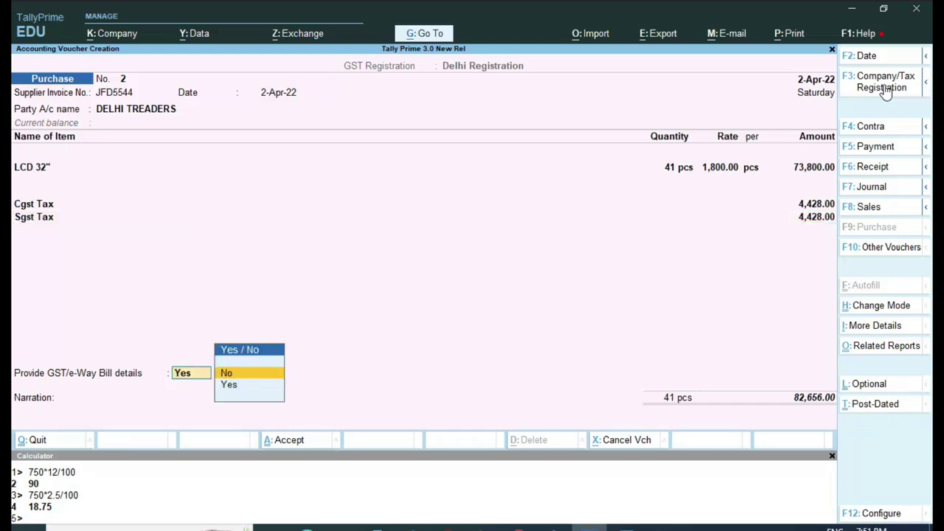
pyautogui.press('Return')
pyautogui.press('Return')
pyautogui.press('Return')
pyautogui.press('Return')
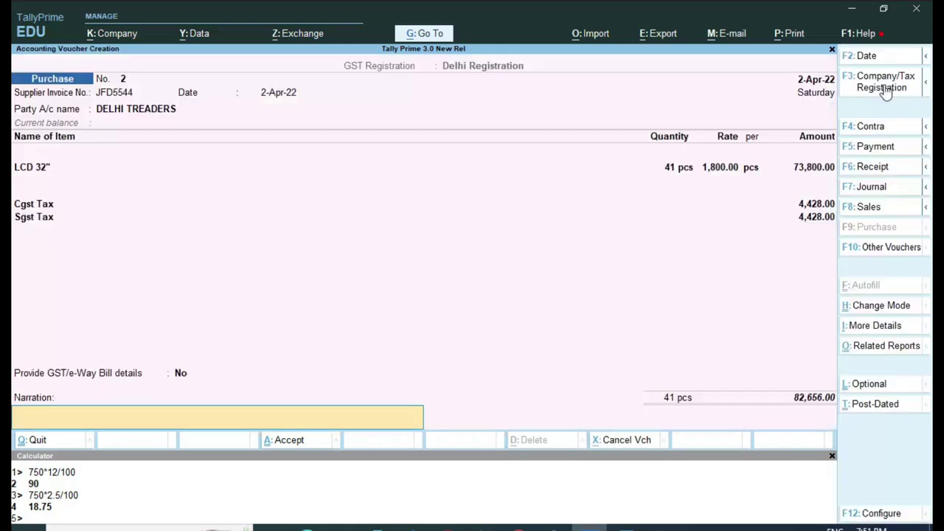
pyautogui.press('Return')
pyautogui.press('Return')
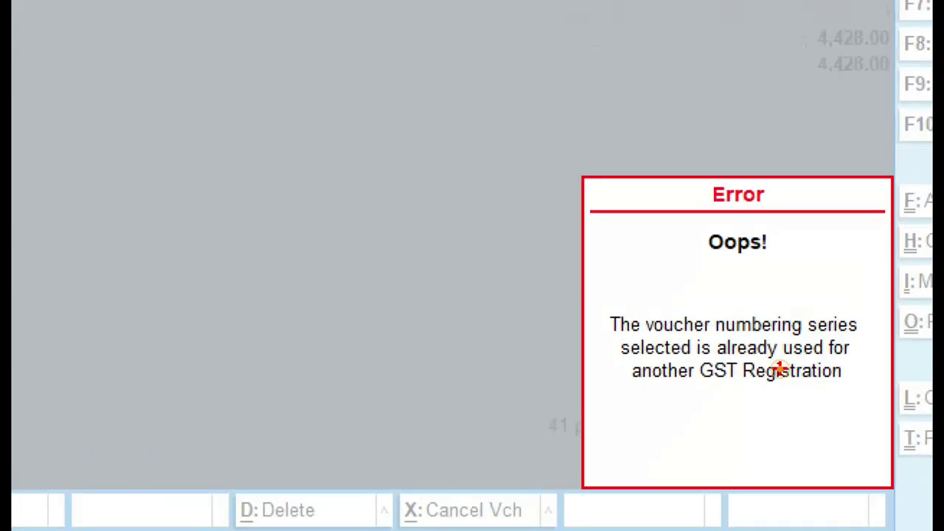
# - Dismiss the error and try once more to save the purchase voucher under Delhi Registration
pyautogui.moveTo(648, 401)
pyautogui.mouseDown()
pyautogui.moveTo(773, 407)
pyautogui.moveTo(753, 287)
pyautogui.moveTo(782, 410)
pyautogui.mouseUp()
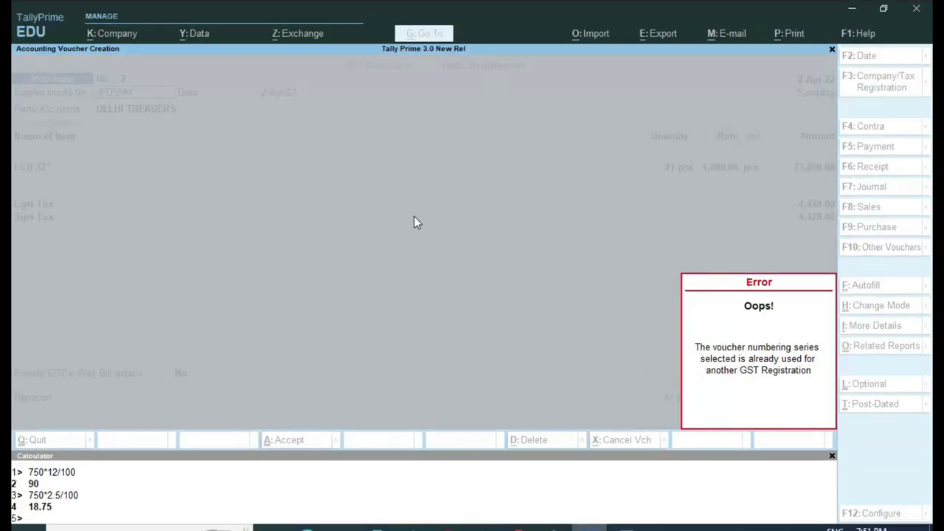
pyautogui.click(256, 150)
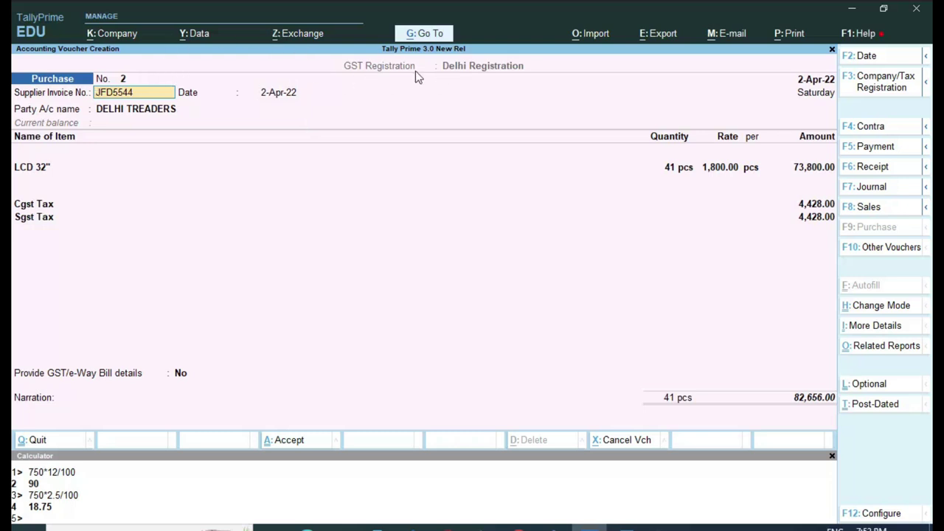
pyautogui.press('ctrl')
pyautogui.press('F3')
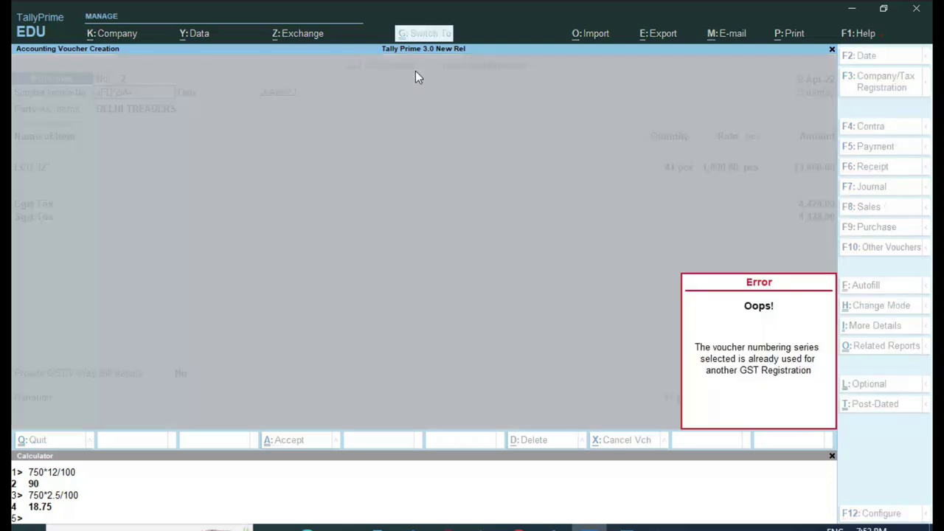
pyautogui.press('Escape')
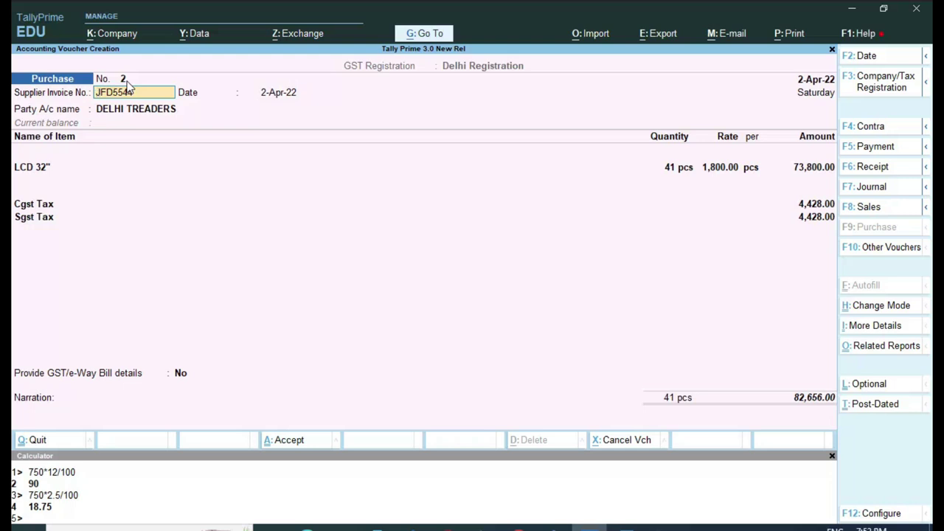
pyautogui.press('ctrl')
pyautogui.moveTo(82, 46)
pyautogui.mouseDown()
pyautogui.moveTo(198, 110)
pyautogui.moveTo(199, 96)
pyautogui.mouseUp()
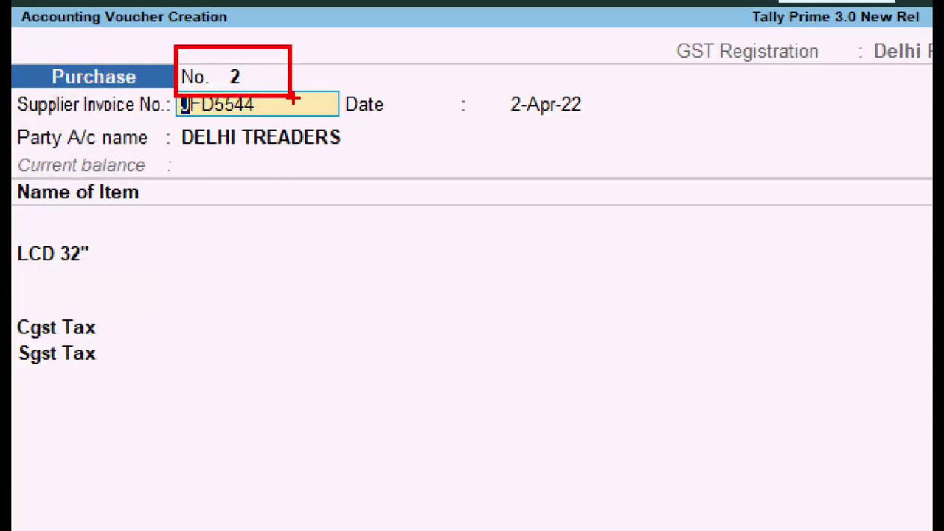
# - Leave the unsaved purchase voucher and open the Purchase voucher type for alteration
pyautogui.press('Escape')
pyautogui.press('Up')
pyautogui.press('Up')
pyautogui.press('Up')
pyautogui.press('Down')
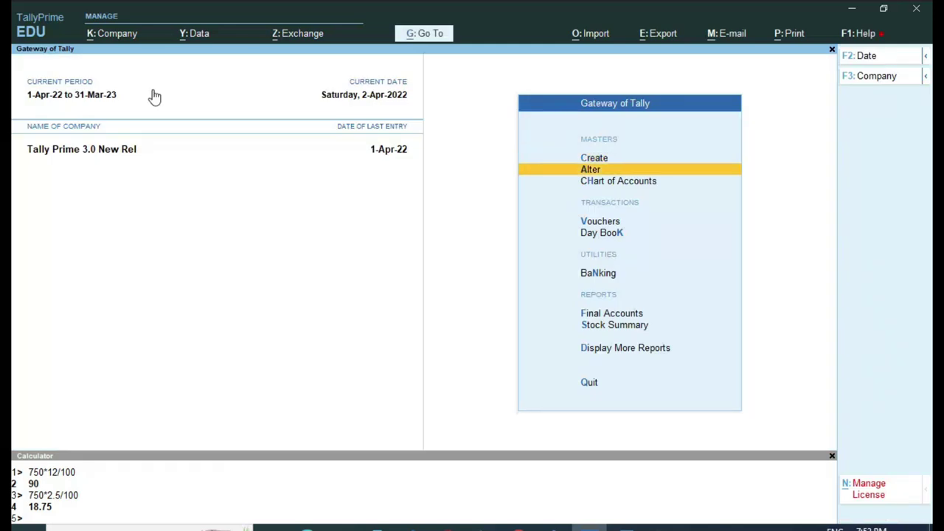
pyautogui.press('Return')
pyautogui.press('Down')
pyautogui.press('Return')
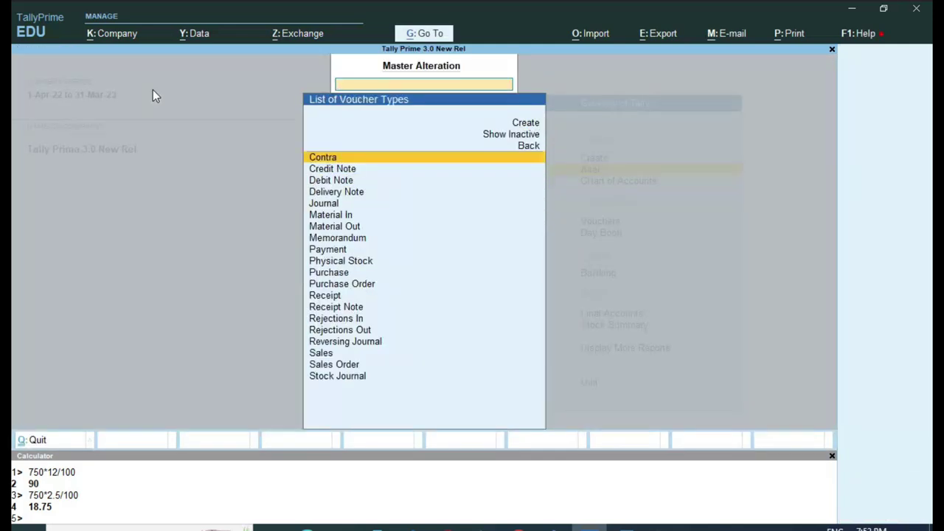
pyautogui.write('PUR')
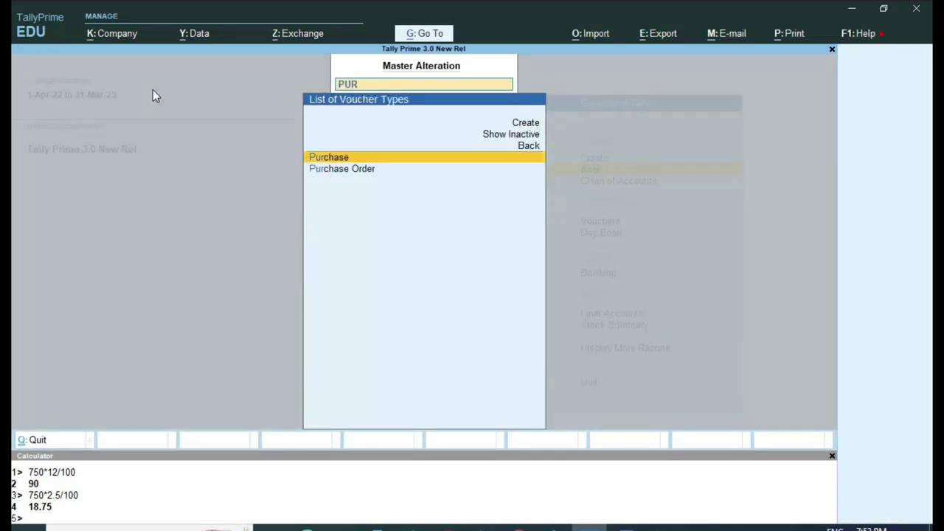
pyautogui.press('Return')
# - Set Define multiple numbering series for vouchers to Yes for the Purchase voucher type
pyautogui.press('Return')
pyautogui.press('Return')
pyautogui.press('Return')
pyautogui.press('Return')
pyautogui.write('y')
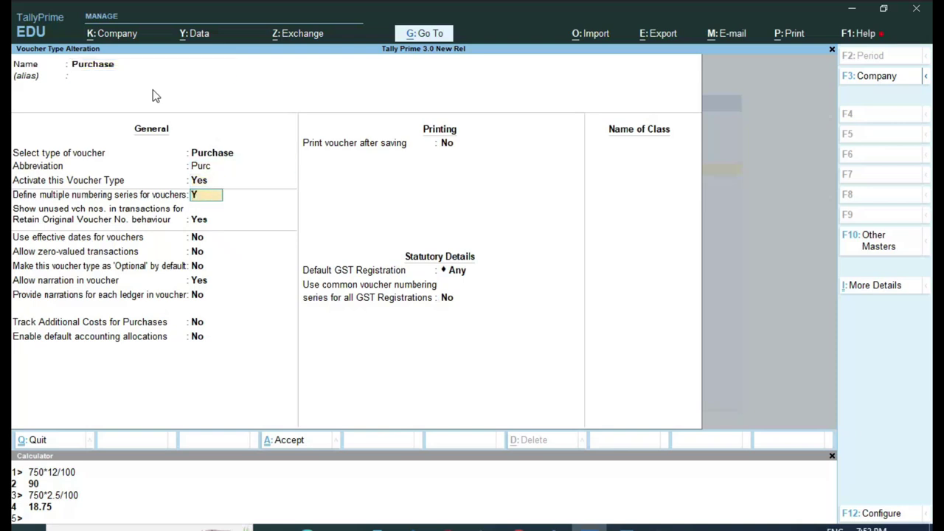
pyautogui.press('Return')
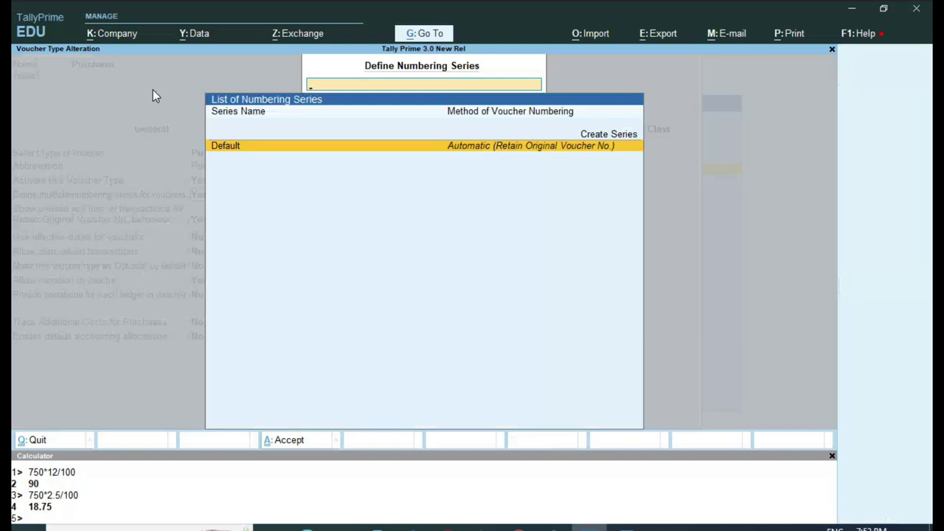
# - Create a numbering series named DL PUR with Manual as the method of voucher numbering
pyautogui.press('Up')
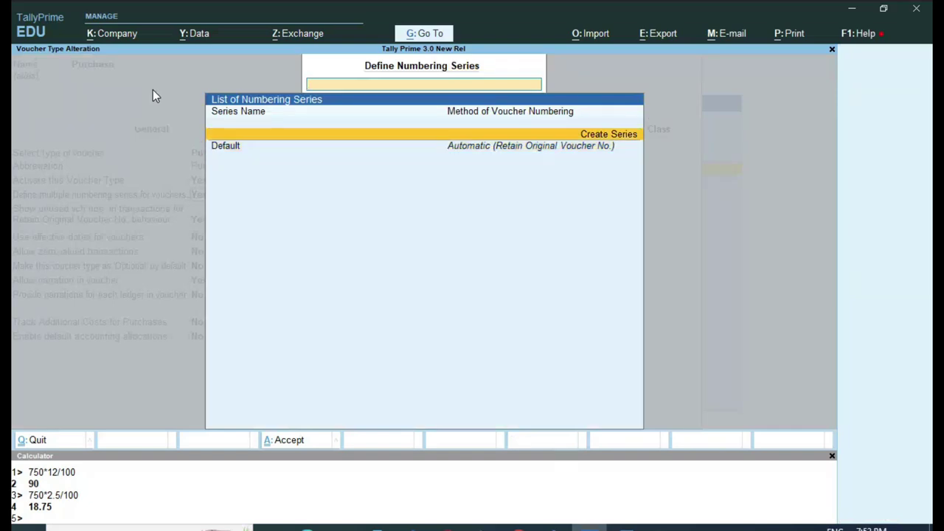
pyautogui.press('Return')
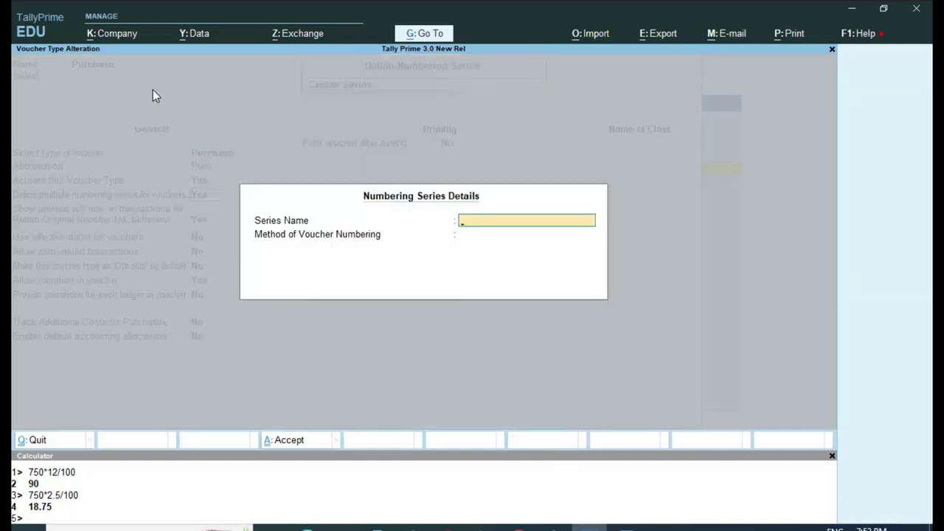
pyautogui.write('DL PUR')
pyautogui.press('Return')
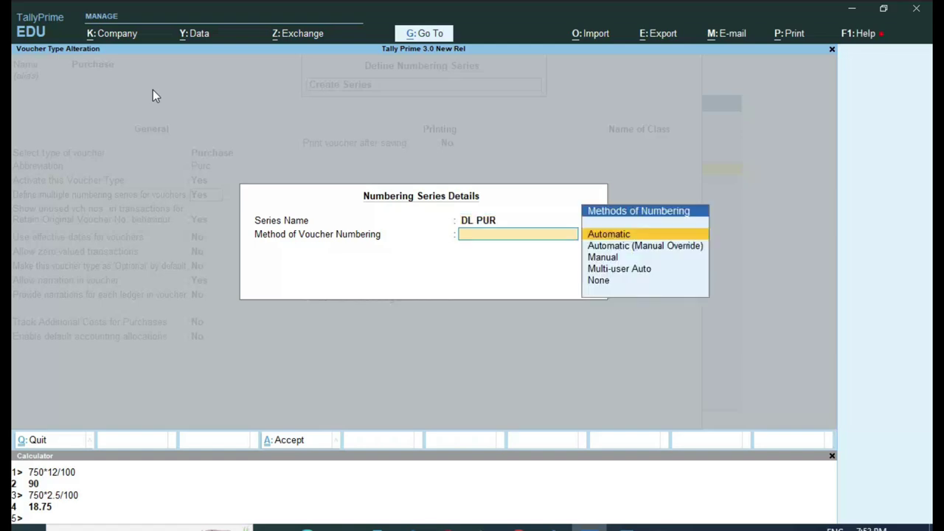
pyautogui.press('Return')
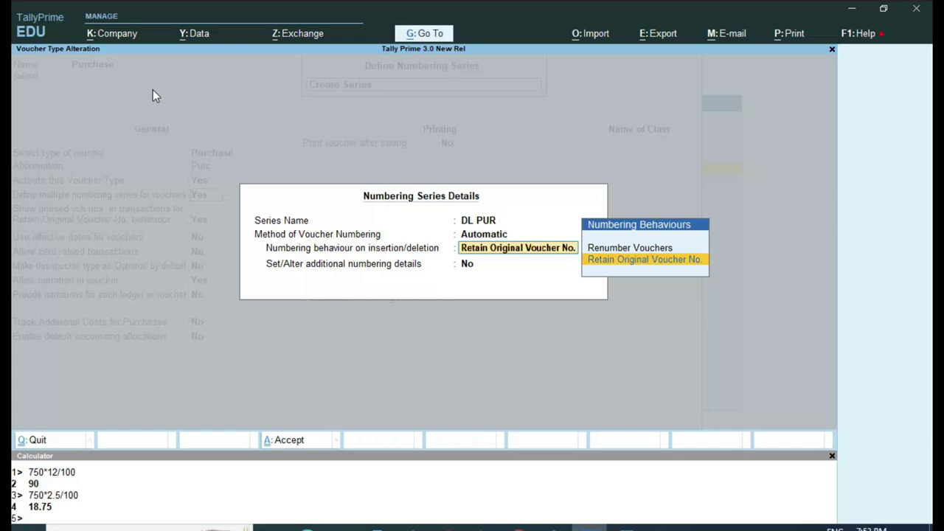
pyautogui.press('Return')
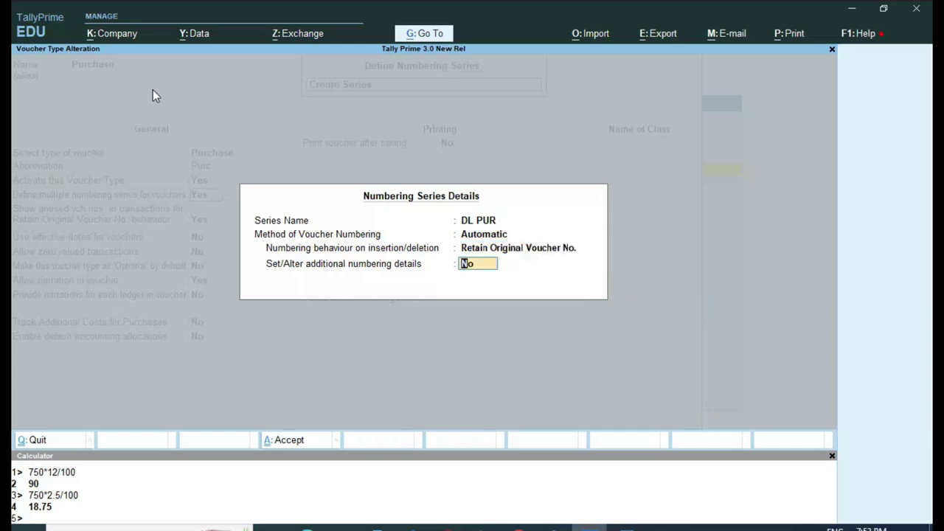
pyautogui.press('BackSpace')
pyautogui.press('BackSpace')
pyautogui.press('Down')
pyautogui.press('Down')
pyautogui.press('Return')
pyautogui.press('Return')
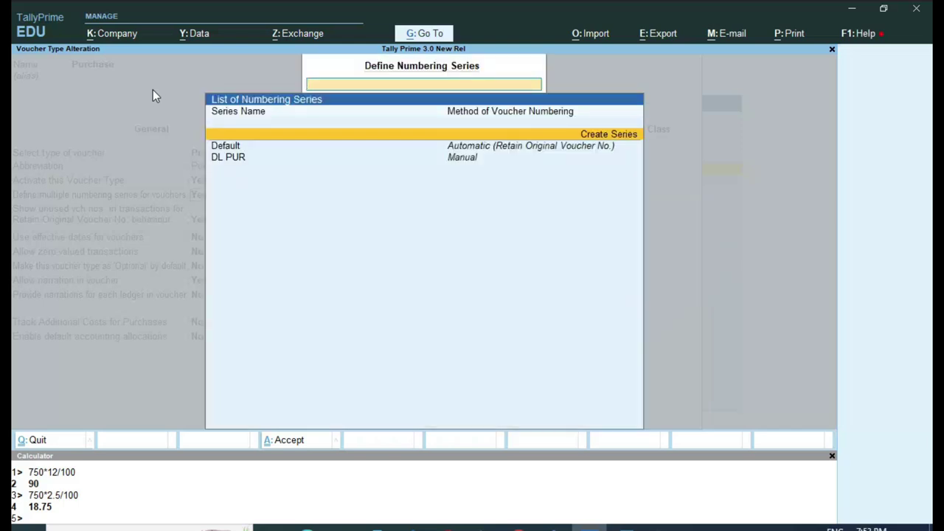
# - Create another purchase numbering series named BIHAR with the Manual numbering method
pyautogui.press('Return')
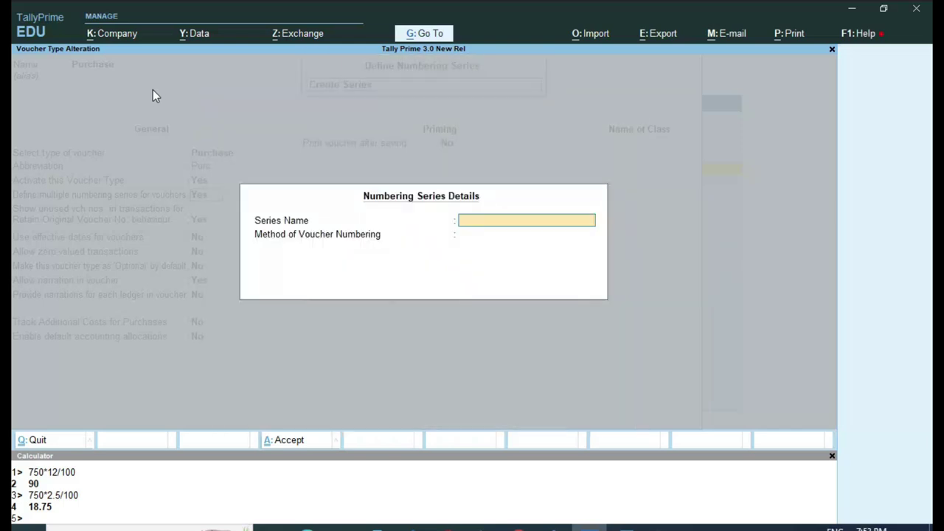
pyautogui.write('BIHAR')
pyautogui.press('Return')
pyautogui.press('Down')
pyautogui.press('Down')
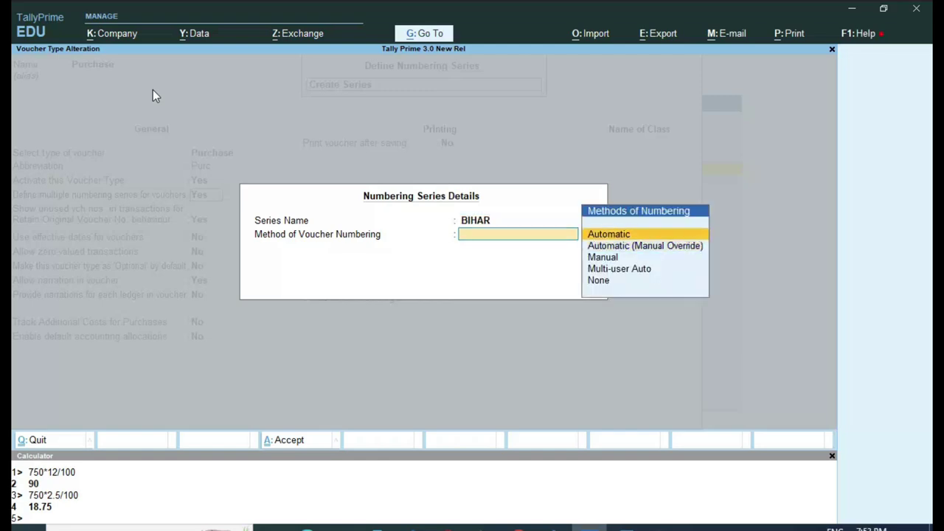
pyautogui.press('Return')
pyautogui.press('Return')
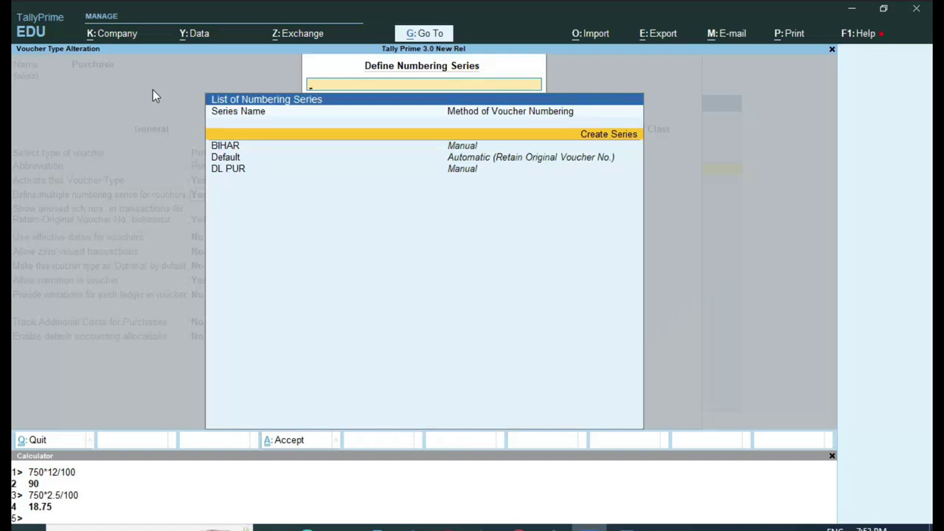
# - Close the blank series form and the numbering series list, and save the Purchase voucher type
pyautogui.press('Return')
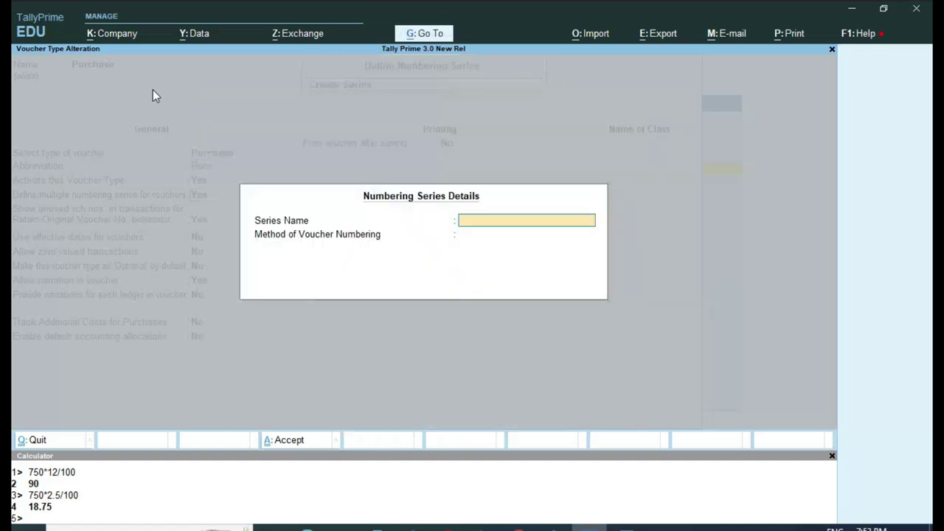
pyautogui.press('Escape')
pyautogui.press('Down')
pyautogui.press('Escape')
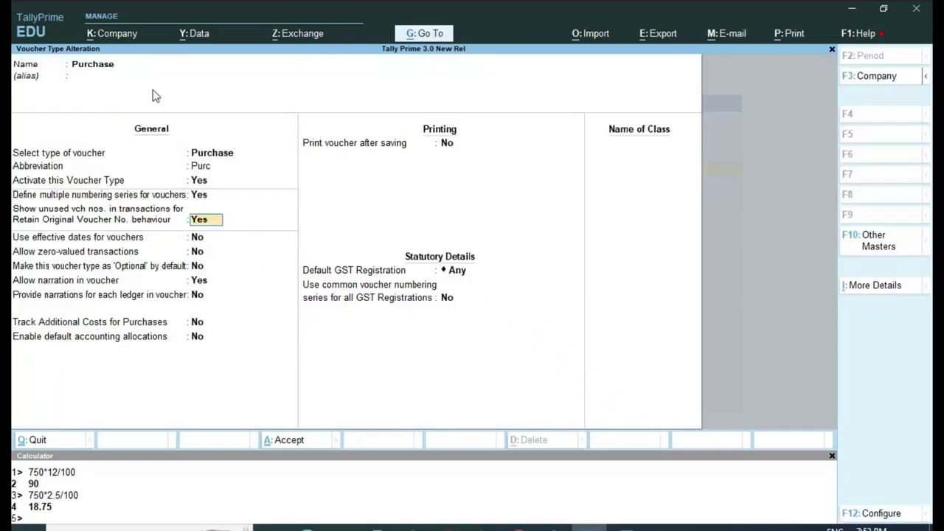
pyautogui.press('Return')
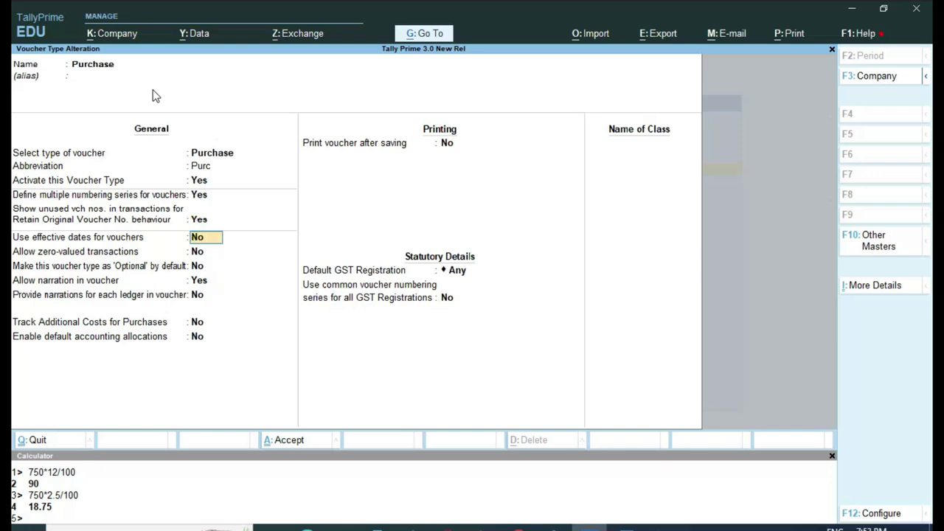
pyautogui.hotkey('ctrl', 'a')
# - Set the Purchase voucher type's Default GST Registration to Rajasthan Registration, save it and return to the Gateway of Tally
pyautogui.press('Return')
pyautogui.press('Return')
pyautogui.press('Return')
pyautogui.press('Return')
pyautogui.press('Return')
pyautogui.press('Return')
pyautogui.press('Return')
pyautogui.press('Return')
pyautogui.press('Return')
pyautogui.press('Return')
pyautogui.press('Return')
pyautogui.press('Return')
pyautogui.press('Return')
pyautogui.press('Return')
pyautogui.press('Return')
pyautogui.press('Return')
pyautogui.press('BackSpace')
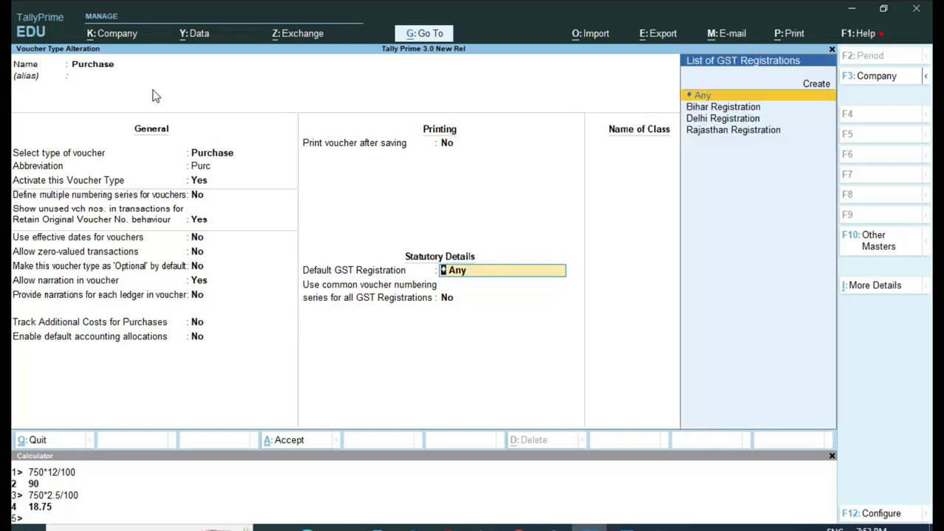
pyautogui.press('Down')
pyautogui.press('Down')
pyautogui.press('Down')
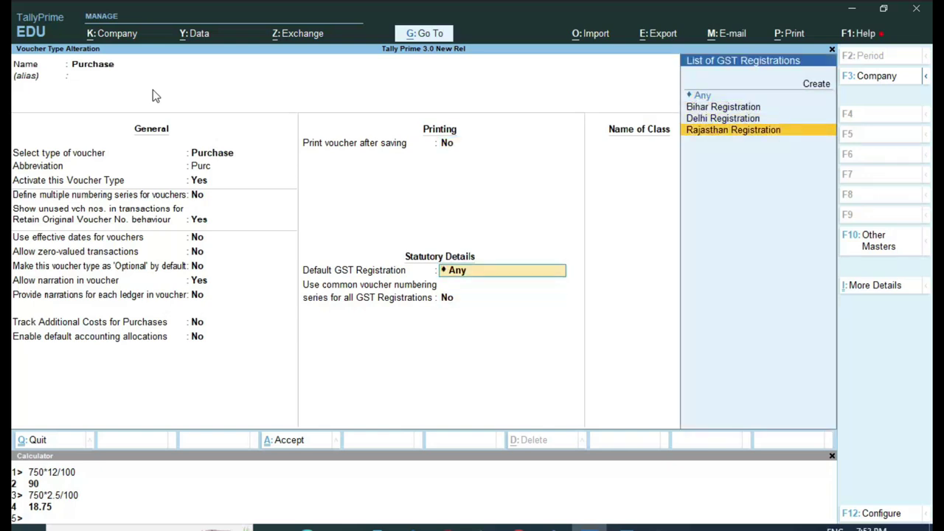
pyautogui.press('Return')
pyautogui.press('Return')
pyautogui.press('Return')
pyautogui.press('Return')
pyautogui.press('Escape')
pyautogui.press('Escape')
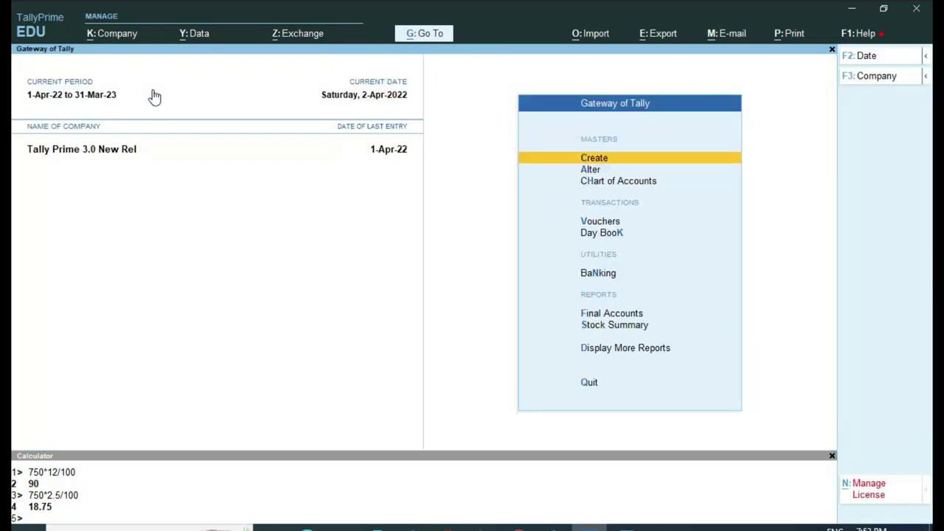
# - Start a new purchase voucher and switch its tax registration to Delhi Registration
pyautogui.press('v')
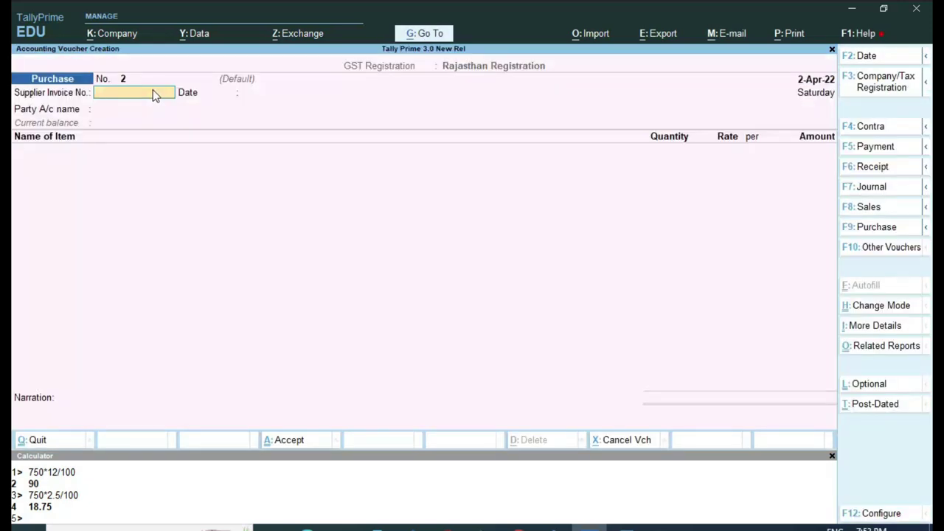
pyautogui.click(898, 88)
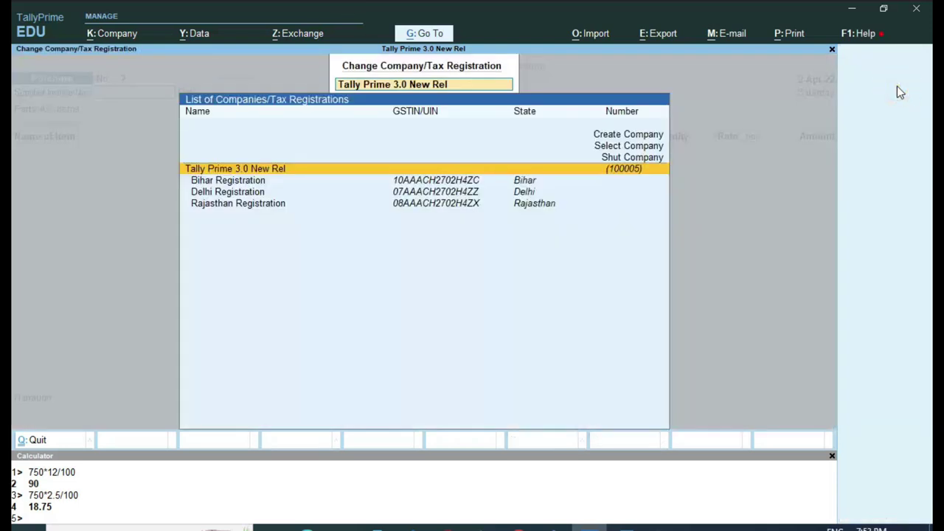
pyautogui.press('Down')
pyautogui.press('Down')
pyautogui.press('Return')
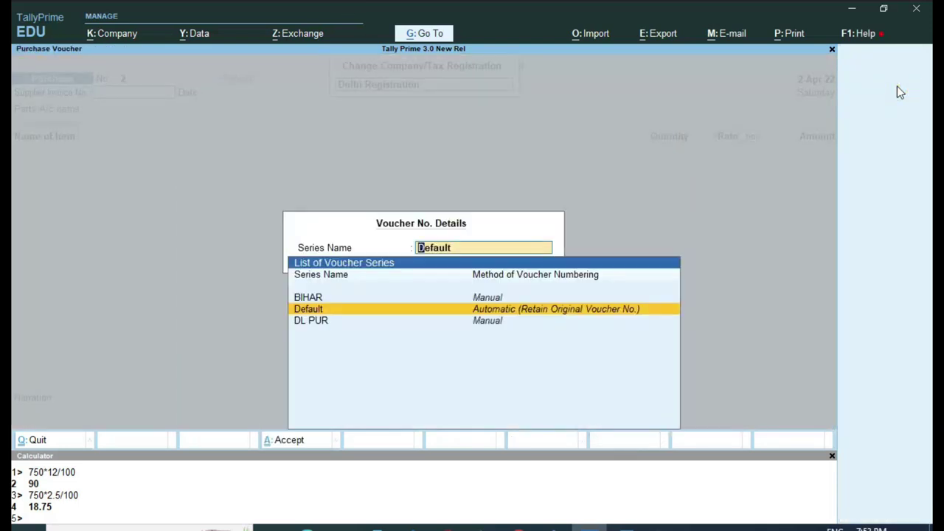
# - Choose the DL PUR voucher series and set the voucher number to DL123
pyautogui.press('Down')
pyautogui.press('Return')
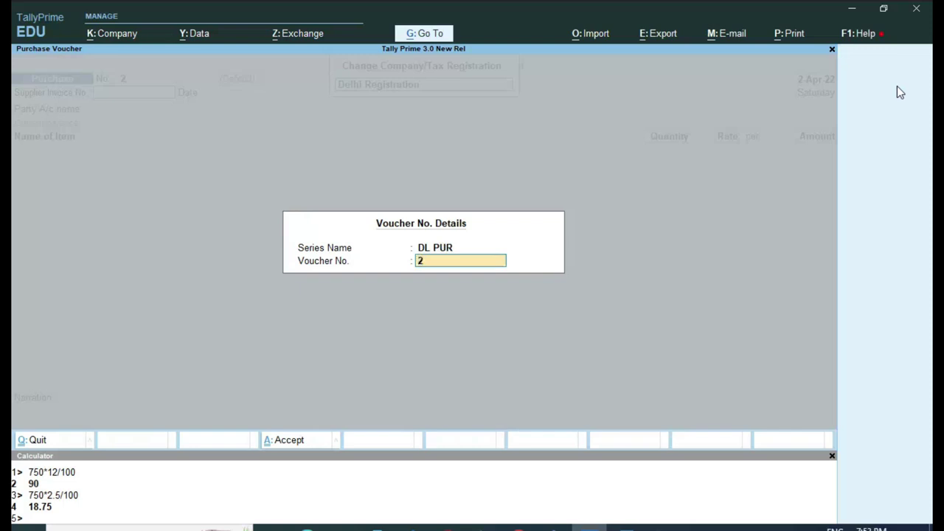
pyautogui.write('DL123')
pyautogui.press('Return')
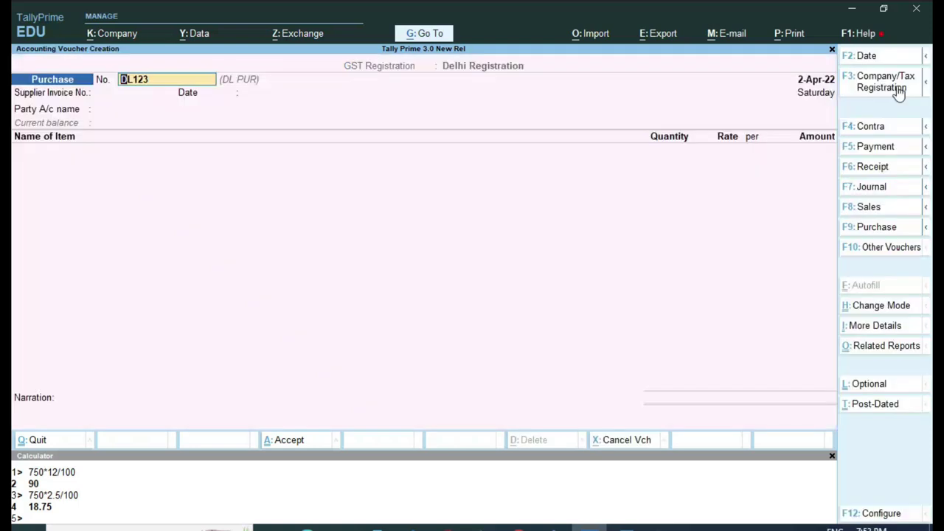
# - Enter supplier invoice number DL123, keep the date 2-Apr-22 and choose DELHI TREADERS as the party account
pyautogui.press('Return')
pyautogui.write('DL123')
pyautogui.press('Return')
pyautogui.press('Return')
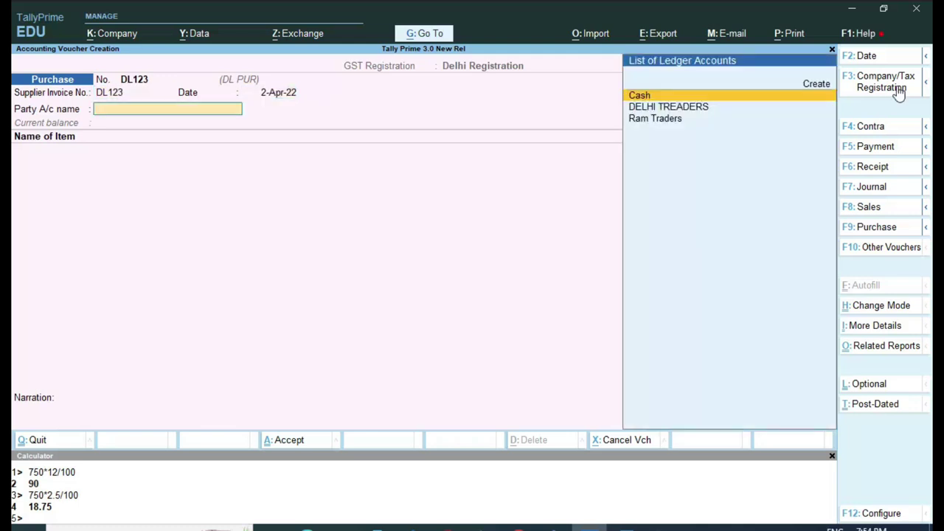
pyautogui.press('Down')
pyautogui.press('Return')
pyautogui.write('DELHI TREADERS')
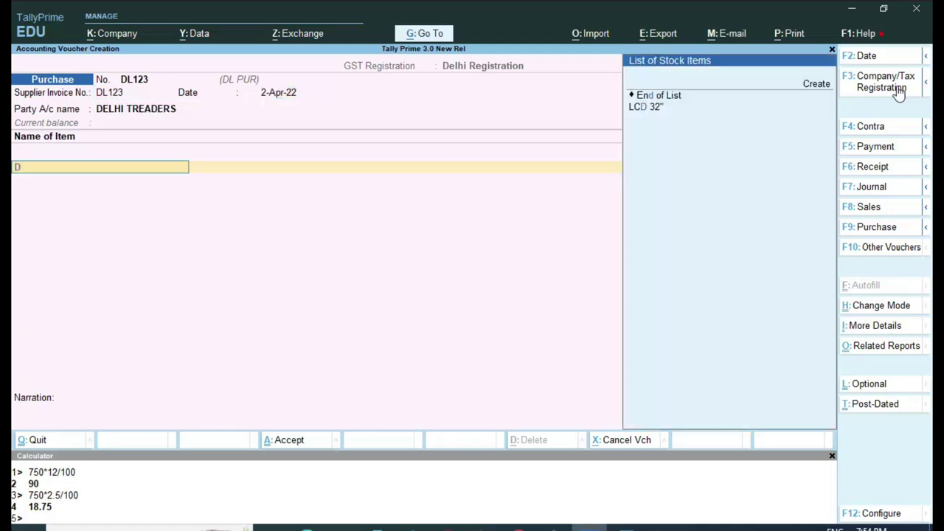
# - Add the item LCD 32" with quantity 41 pcs at a rate of 1,800, allocated to Gst 12% Purchase
pyautogui.press('Down')
pyautogui.press('Return')
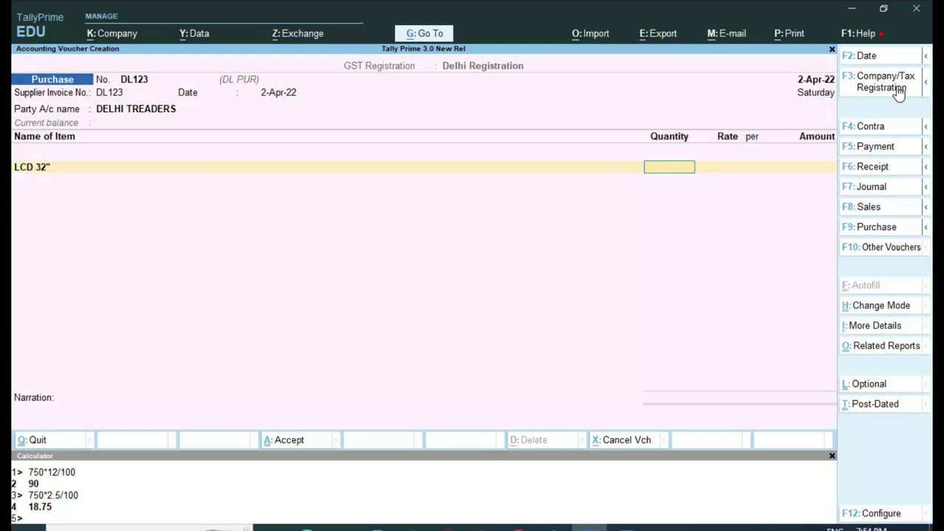
pyautogui.write('41')
pyautogui.press('Return')
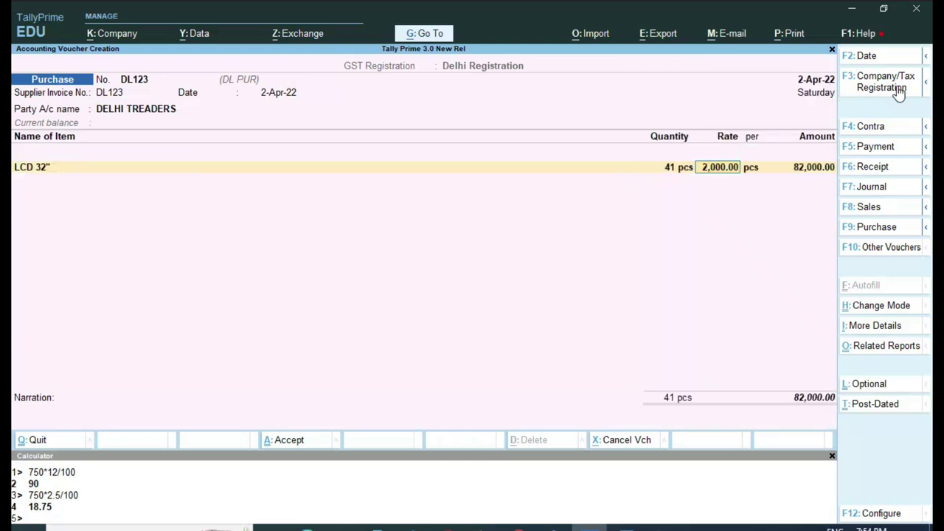
pyautogui.write('1,800')
pyautogui.press('Return')
pyautogui.press('Return')
pyautogui.press('Return')
pyautogui.press('Return')
pyautogui.press('Return')
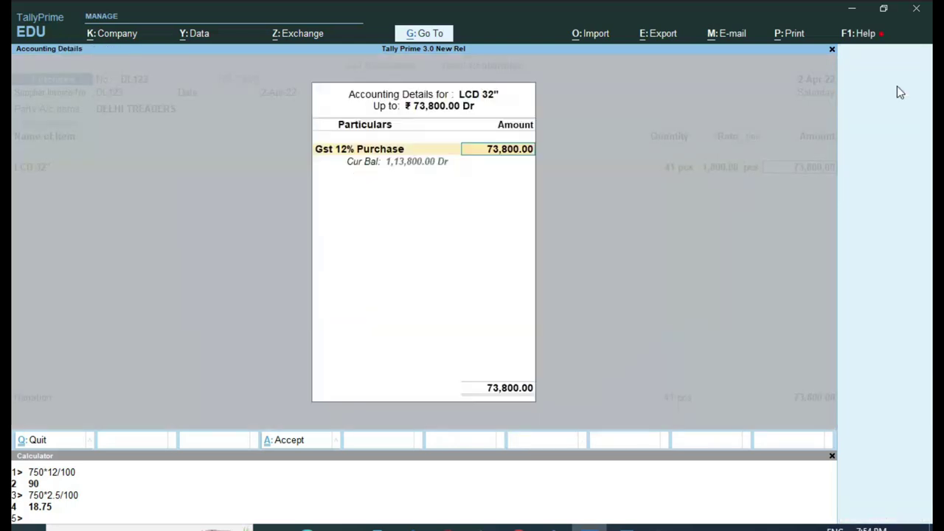
pyautogui.press('Return')
# - Add the Cgst Tax and Sgst Tax ledgers with their calculated amounts and finish the ledger list
pyautogui.write('CG')
pyautogui.press('Return')
pyautogui.press('Return')
pyautogui.write('SG')
pyautogui.press('Return')
pyautogui.press('Return')
pyautogui.press('Return')
# - Accept blank e-Way Bill details, record the bill as New Ref DL123 for the full amount and save the purchase voucher
pyautogui.press('Return')
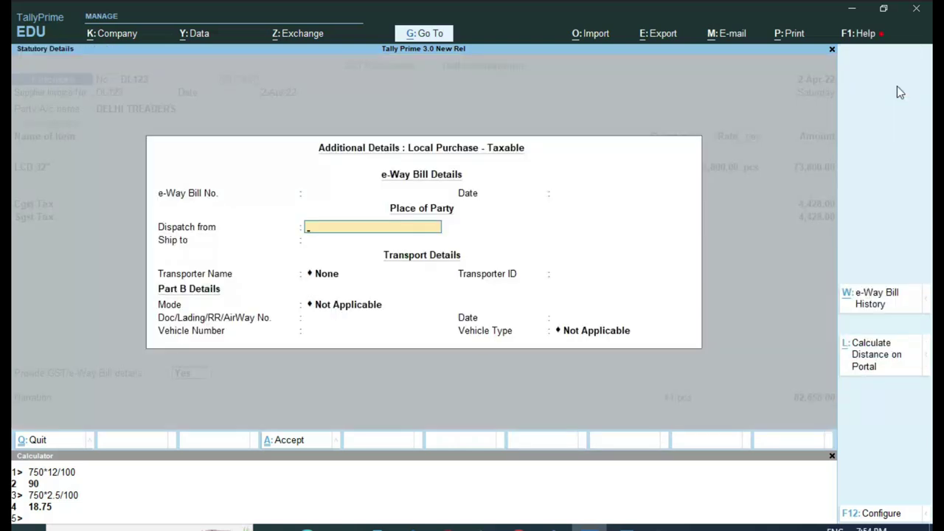
pyautogui.hotkey('ctrl', 'a')
pyautogui.press('Return')
pyautogui.press('Return')
pyautogui.press('Return')
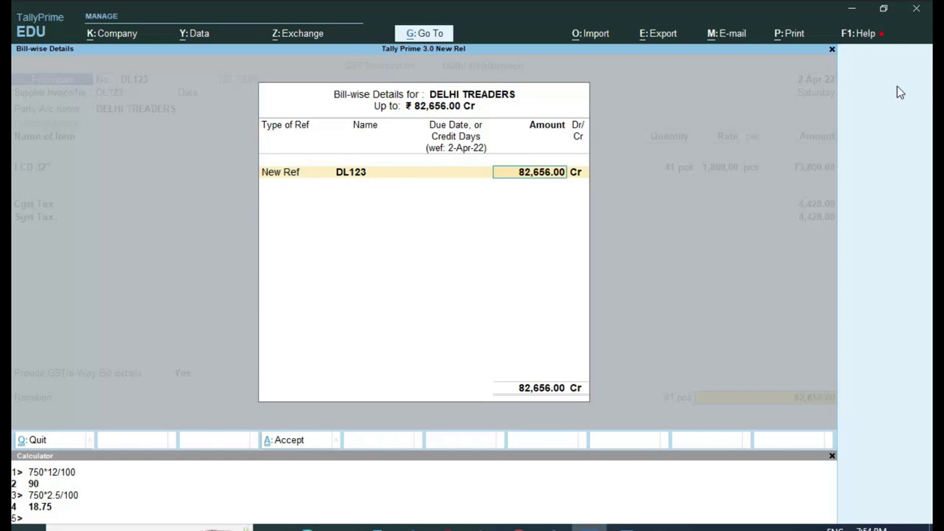
pyautogui.press('Return')
pyautogui.press('Return')
pyautogui.press('Return')
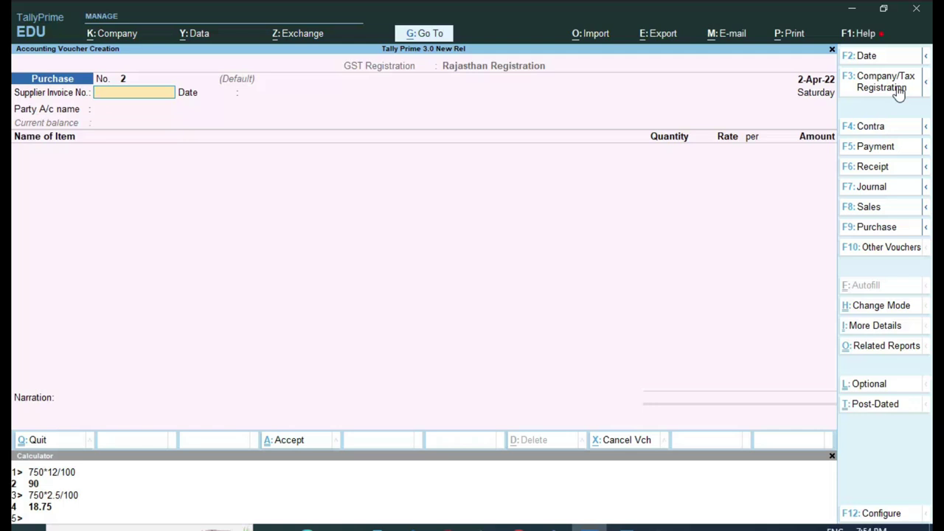
# - Start a sales voucher under Rajasthan Registration using the RAJ SALE series, with Cash as the party account
pyautogui.click(892, 210)
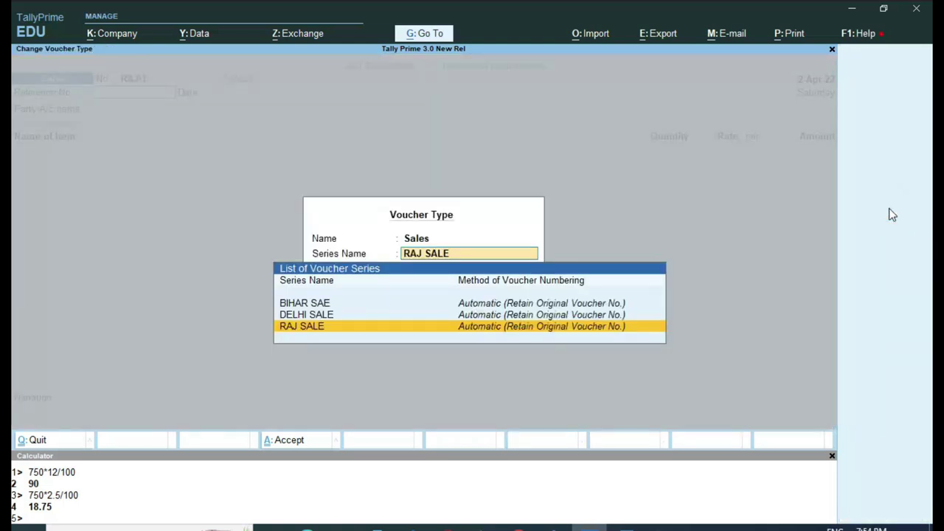
pyautogui.press('Return')
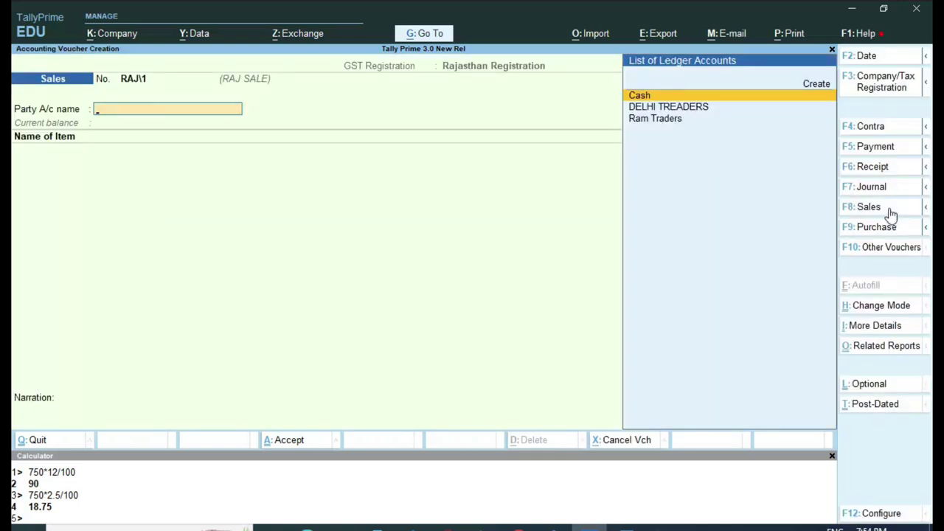
pyautogui.press('Return')
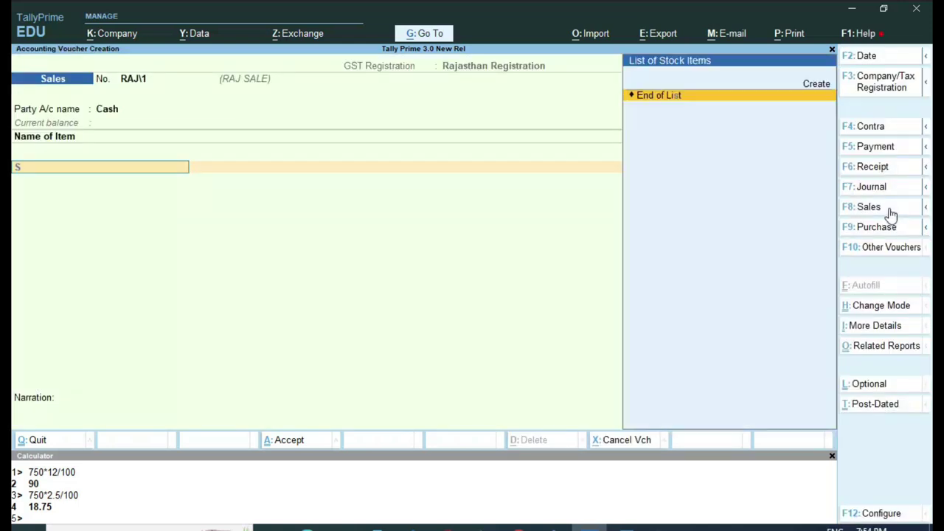
# - Add the item LCD 32" with quantity 1 pcs at a rate of 2,500, allocated to Gst 12% Sale
pyautogui.press('Down')
pyautogui.press('Return')
pyautogui.write('1')
pyautogui.press('Return')
pyautogui.write('2500')
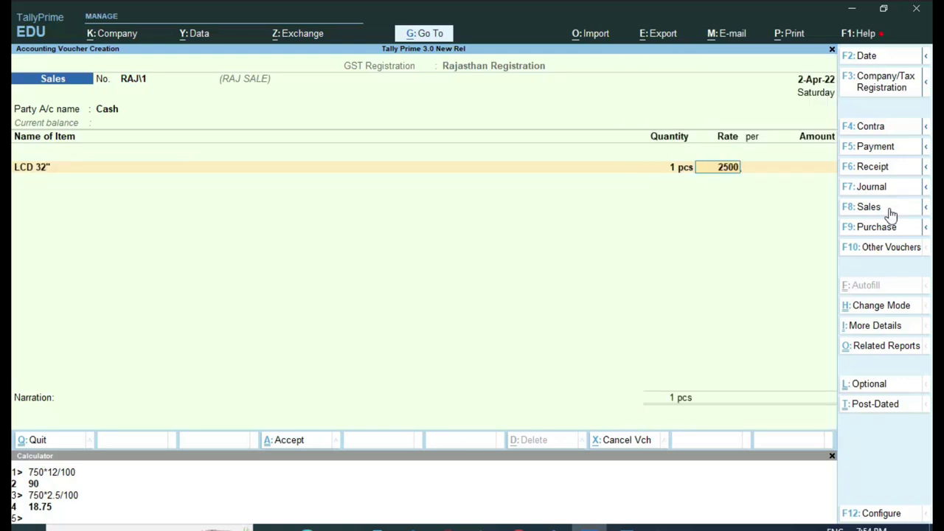
pyautogui.press('Return')
pyautogui.press('Return')
pyautogui.press('Return')
pyautogui.press('Up')
pyautogui.press('Return')
pyautogui.press('Down')
pyautogui.press('Return')
pyautogui.press('Return')
pyautogui.press('Return')
# - Add the Cgst Tax and Sgst Tax ledgers to the Rajasthan cash sale and save the voucher
pyautogui.write('cg')
pyautogui.press('Return')
pyautogui.press('Return')
pyautogui.write('sg')
pyautogui.press('Return')
pyautogui.press('Return')
pyautogui.press('Return')
pyautogui.press('Return')
pyautogui.press('Return')
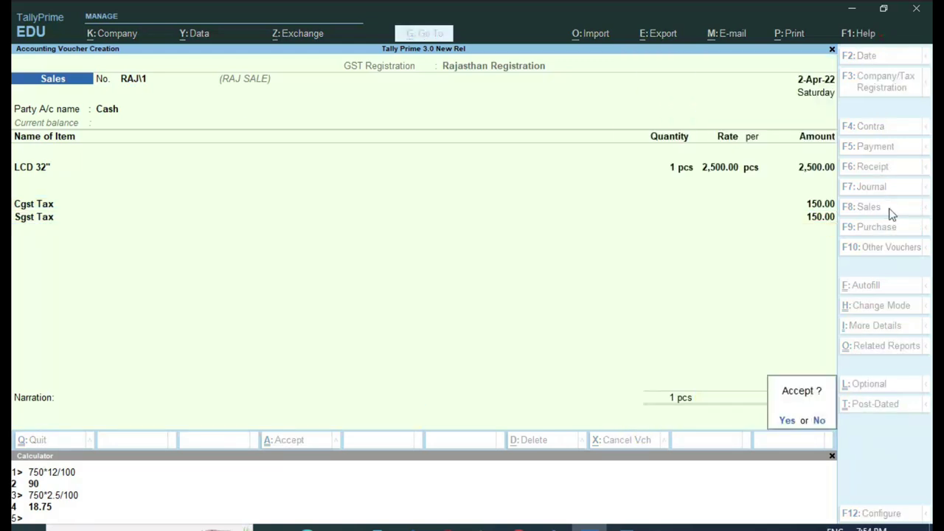
pyautogui.press('Return')
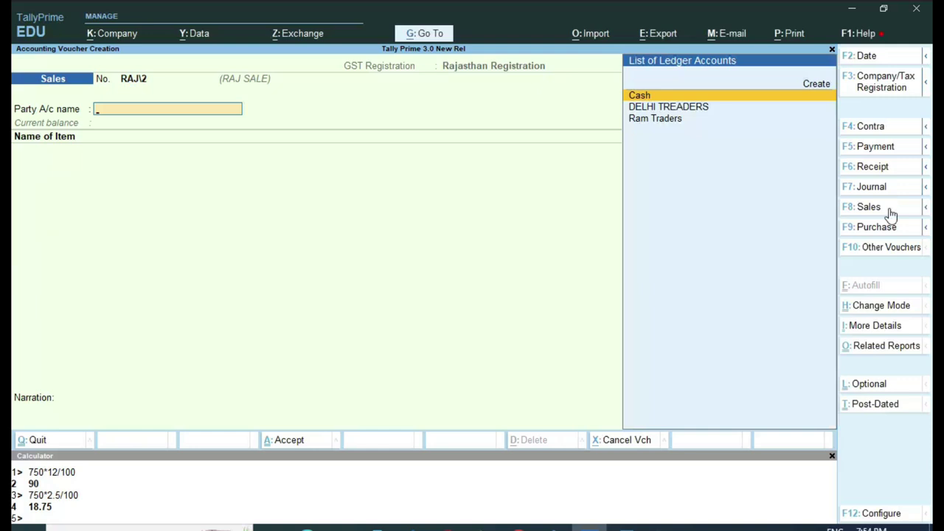
# - Switch the new sales voucher to Delhi Registration with the DELHI SALE series and system default number, and choose Cash as the party account
pyautogui.click(890, 87)
pyautogui.press('Down')
pyautogui.press('Down')
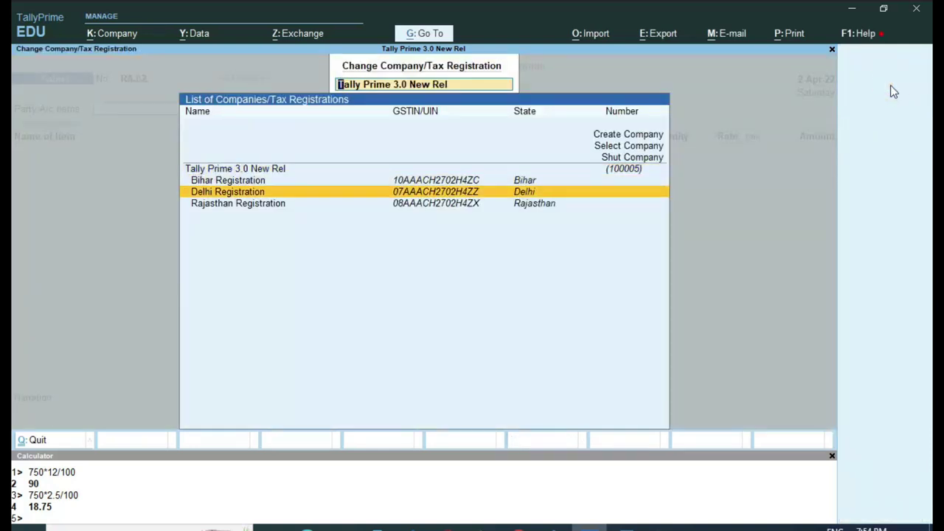
pyautogui.press('Return')
pyautogui.press('Up')
pyautogui.press('Return')
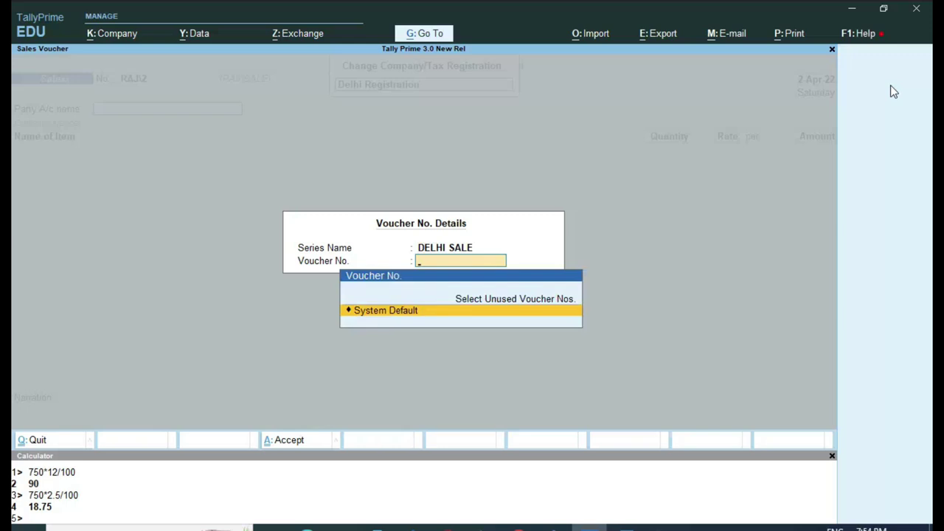
pyautogui.press('Return')
pyautogui.press('Return')
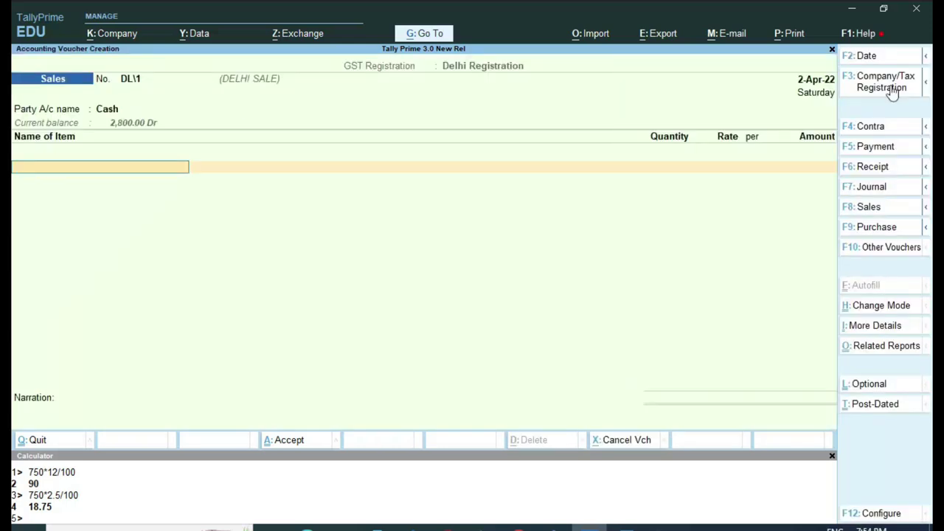
# - Add the item LCD 32" with quantity 5 pcs at a rate of 2,600, allocated to Gst 12% Sale
pyautogui.write('S')
pyautogui.press('BackSpace')
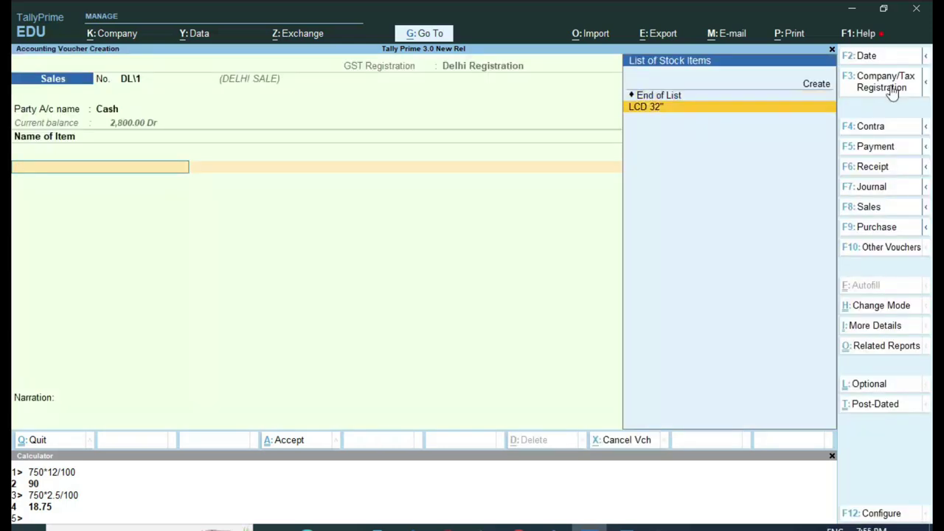
pyautogui.press('Return')
pyautogui.write('5')
pyautogui.press('Return')
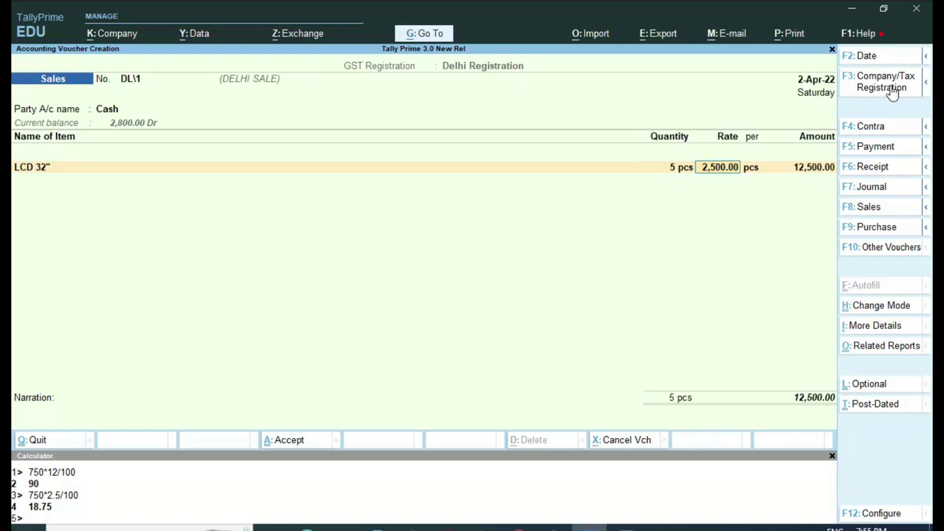
pyautogui.write('2600')
pyautogui.press('Return')
pyautogui.press('Return')
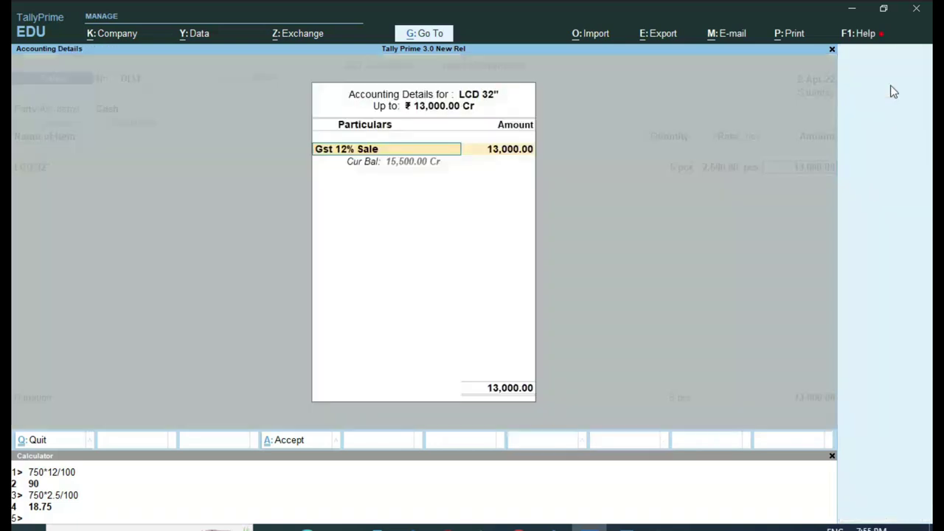
pyautogui.press('Return')
pyautogui.press('Return')
pyautogui.press('Return')
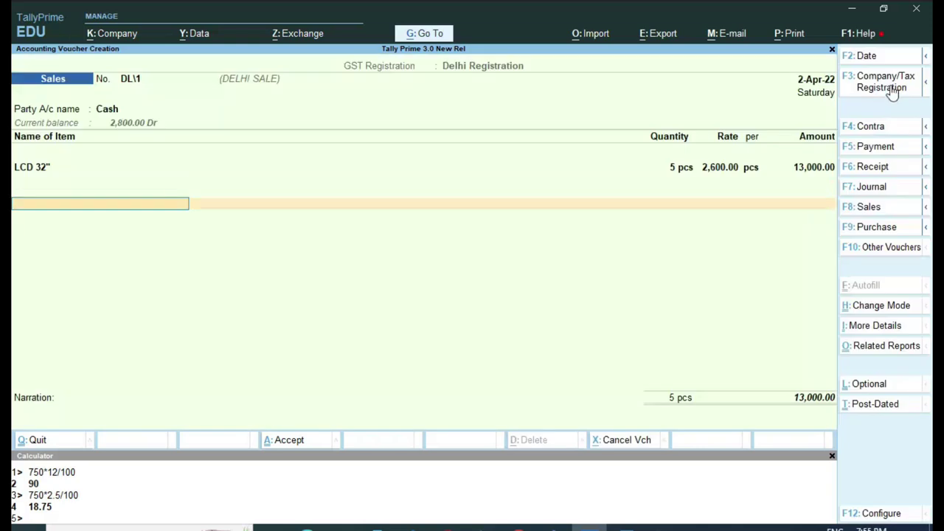
pyautogui.press('Return')
# - Add the Cgst Tax and Sgst Tax ledgers to the Delhi cash sale and save the voucher
pyautogui.write('CG')
pyautogui.press('Return')
pyautogui.press('Return')
pyautogui.write('SG')
pyautogui.press('Return')
pyautogui.press('Return')
pyautogui.press('Return')
pyautogui.press('Return')
pyautogui.press('Return')
pyautogui.press('Return')
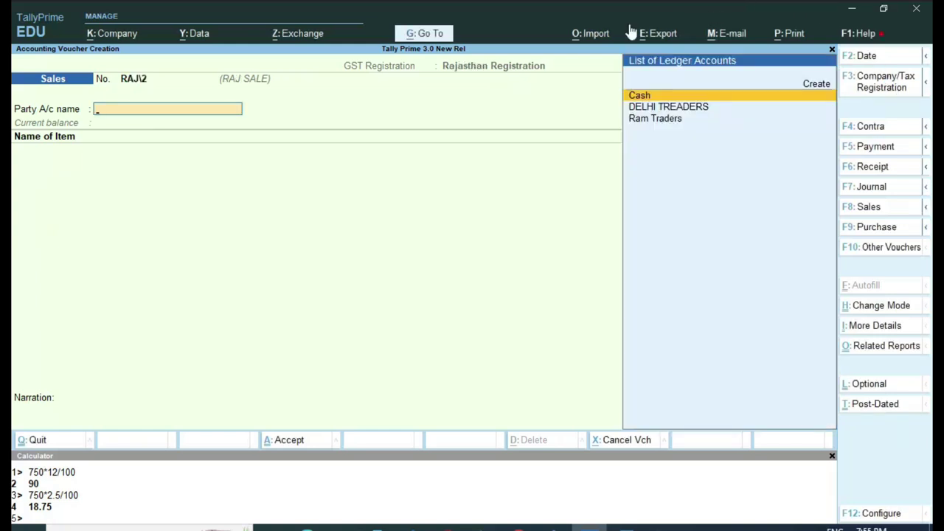
# - Switch a new sales voucher to Bihar Registration with the BIHAR SAE series, check its default voucher number and leave without saving
pyautogui.click(900, 87)
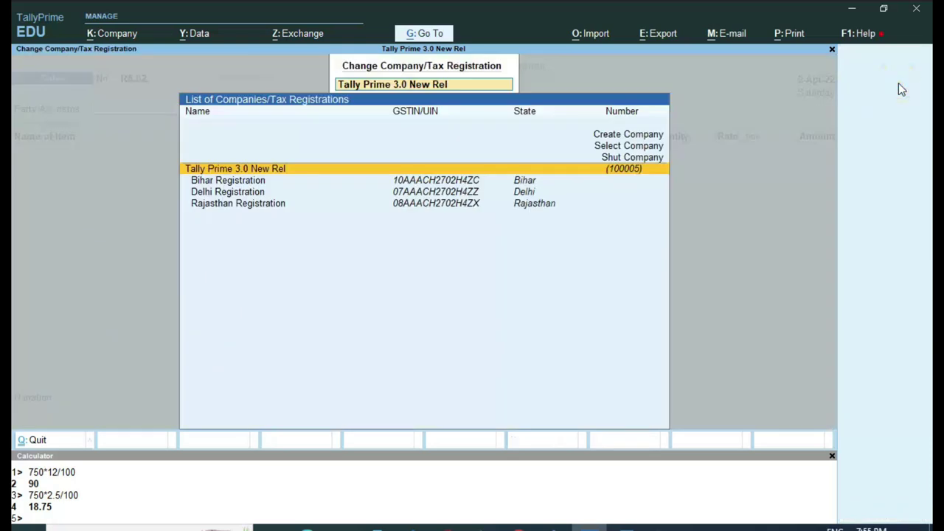
pyautogui.press('Down')
pyautogui.press('Down')
pyautogui.press('Up')
pyautogui.press('Return')
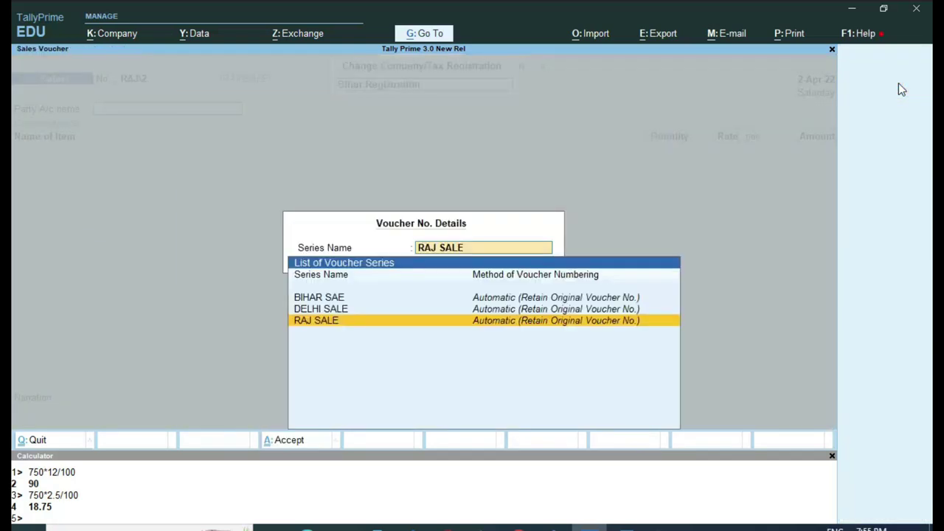
pyautogui.press('Up')
pyautogui.press('Up')
pyautogui.press('Return')
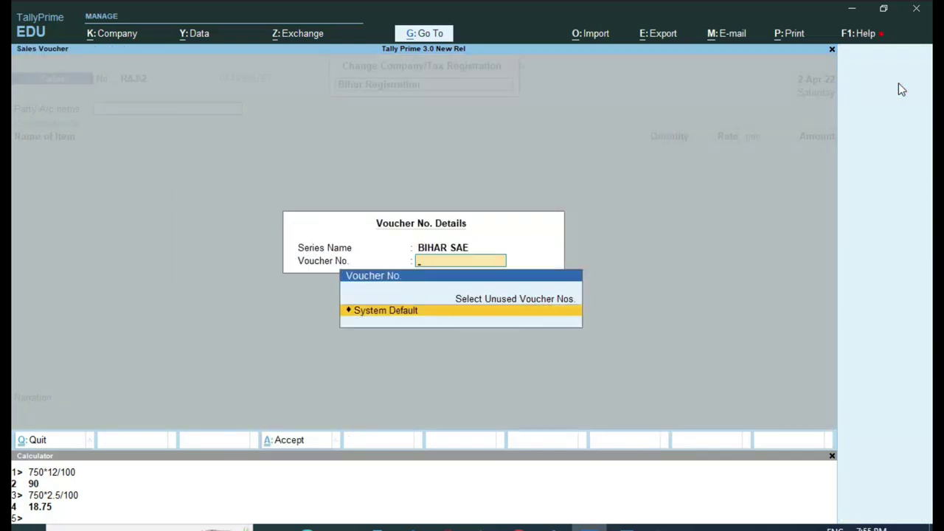
pyautogui.press('Return')
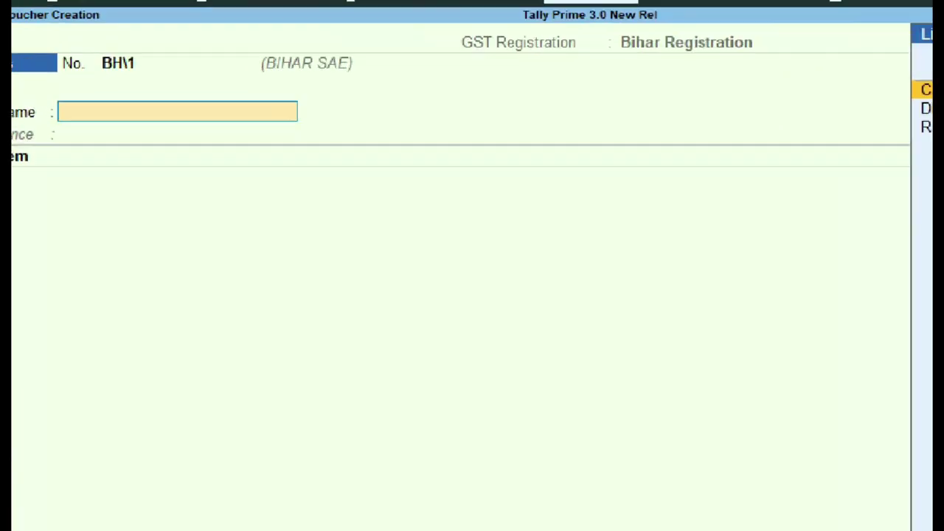
pyautogui.click(148, 102)
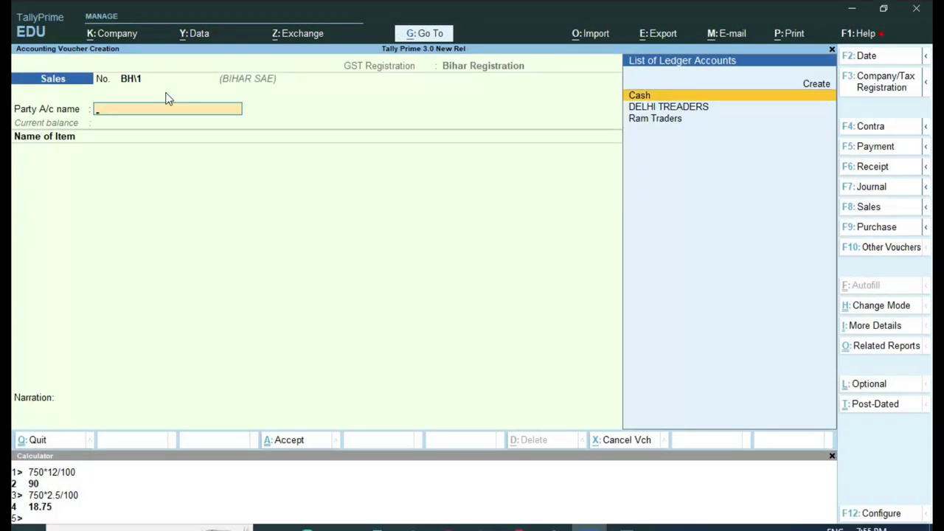
pyautogui.press('Escape')
pyautogui.press('Return')
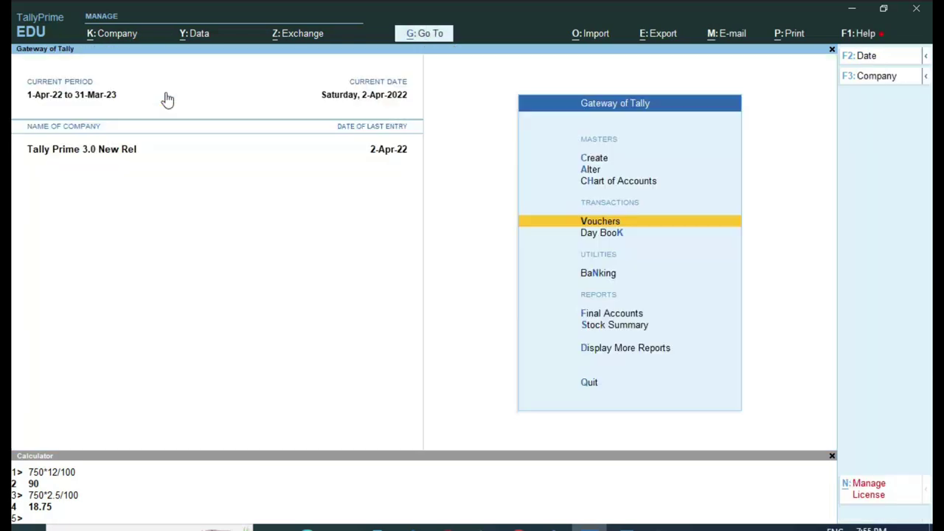
# - Open the GSTR-1 return from the GST reports
pyautogui.press('Up')
pyautogui.press('Up')
pyautogui.press('Up')
pyautogui.press('Up')
pyautogui.press('Up')
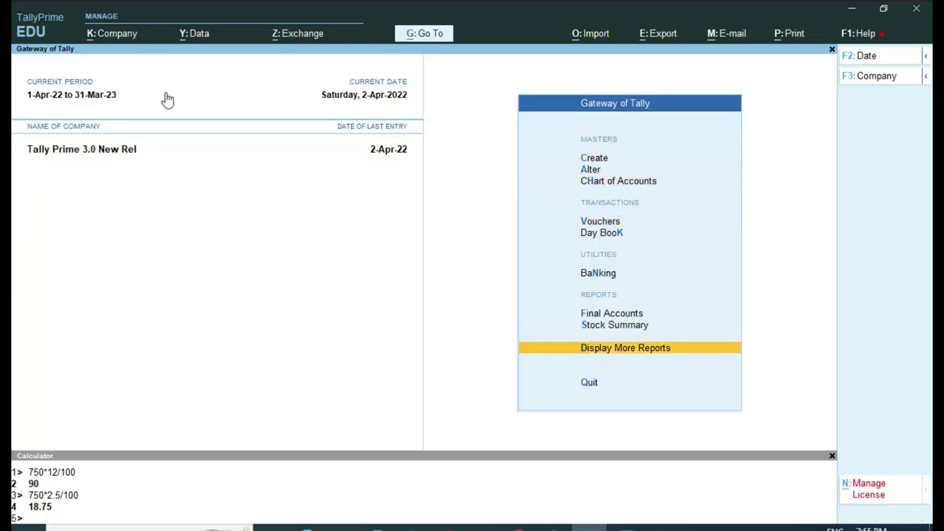
pyautogui.press('Return')
pyautogui.press('Down')
pyautogui.press('Down')
pyautogui.press('Down')
pyautogui.press('Down')
pyautogui.press('Down')
pyautogui.press('Down')
pyautogui.press('Down')
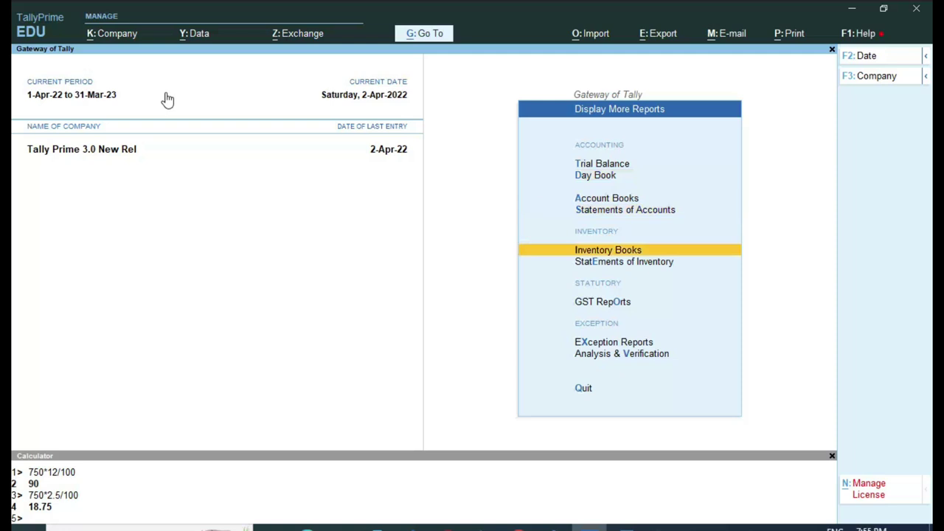
pyautogui.press('Up')
pyautogui.press('Return')
pyautogui.press('Down')
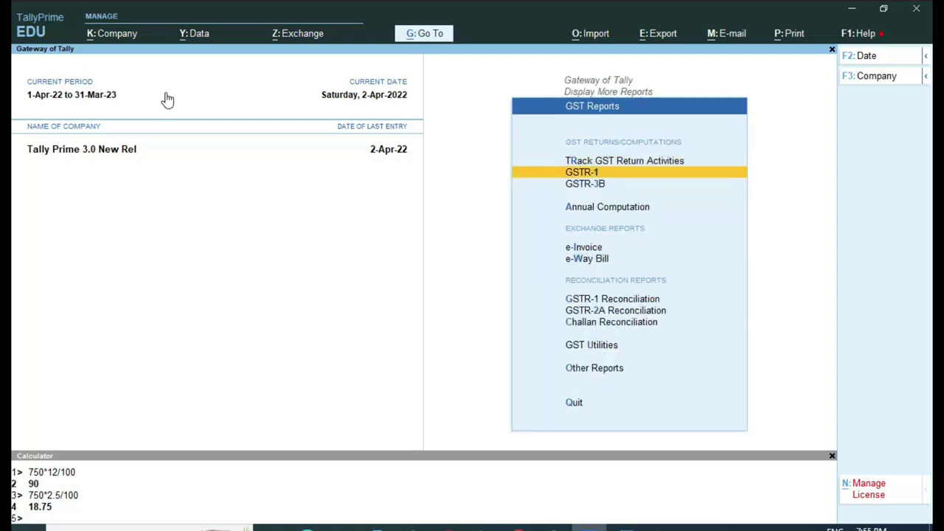
pyautogui.press('Return')
# - Set the GSTR-1 period to 1-Apr-22 to 2-Apr-22 and review the return for all registrations
pyautogui.press('F2')
pyautogui.write('1')
pyautogui.press('Return')
pyautogui.write('2')
pyautogui.press('Return')
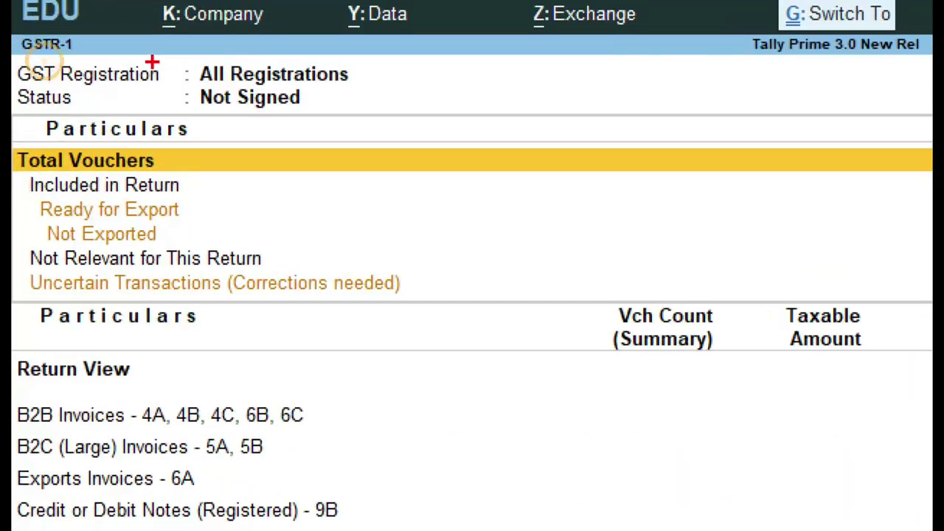
pyautogui.moveTo(190, 48); pyautogui.dragTo(388, 96)
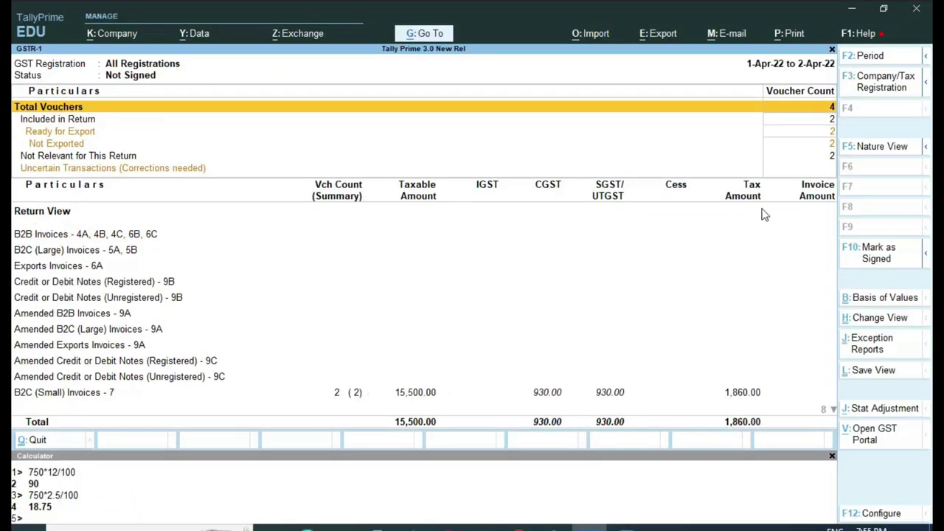
# - Show GSTR-1 for Rajasthan Registration only and examine its B2C (Small) invoice count and tax amounts
pyautogui.click(879, 92)
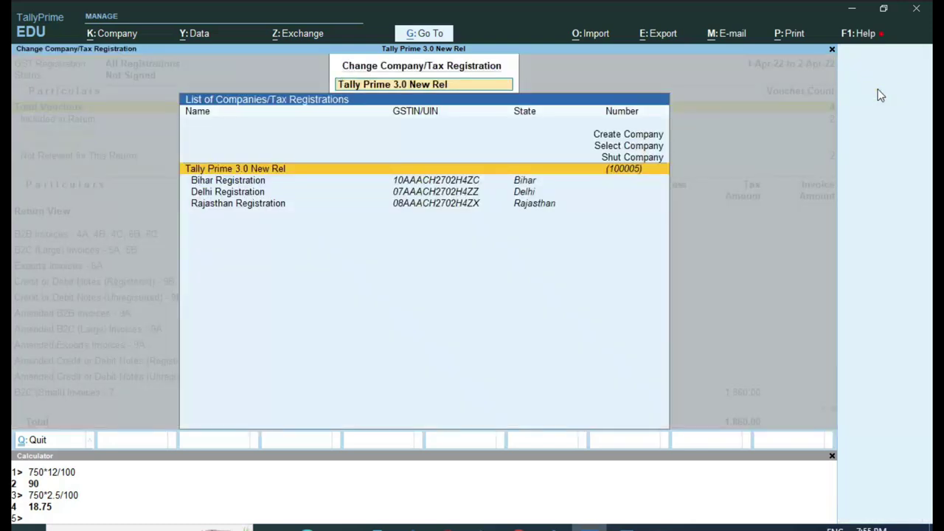
pyautogui.press('Down')
pyautogui.press('Down')
pyautogui.press('Down')
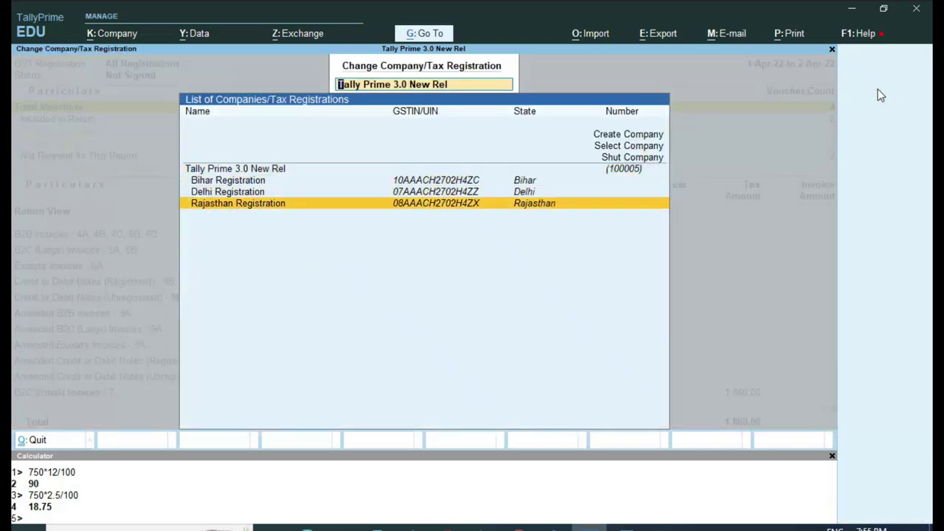
pyautogui.press('Return')
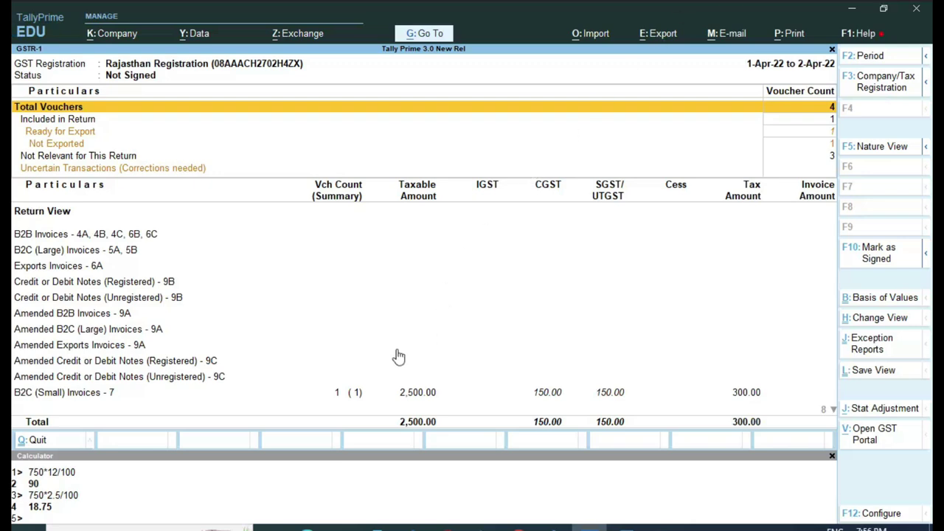
pyautogui.press('ctrl')
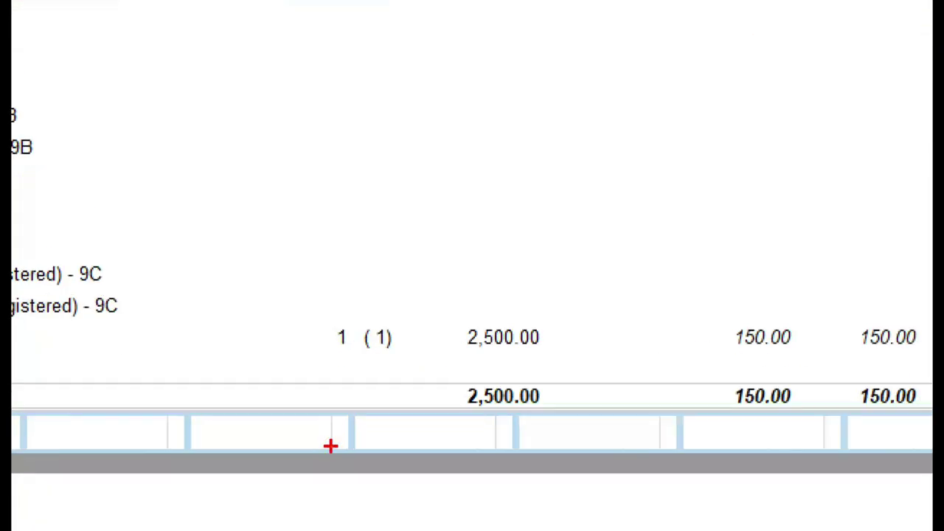
pyautogui.moveTo(289, 272)
pyautogui.mouseDown()
pyautogui.moveTo(426, 391)
pyautogui.moveTo(235, 360)
pyautogui.mouseUp()
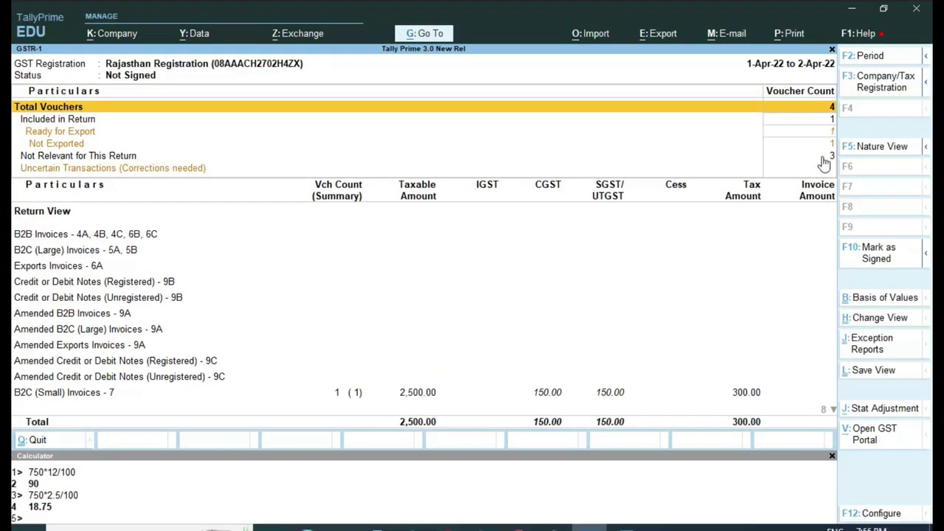
# - Show GSTR-1 for Bihar Registration only and check whether it includes any vouchers
pyautogui.click(878, 82)
pyautogui.press('Down')
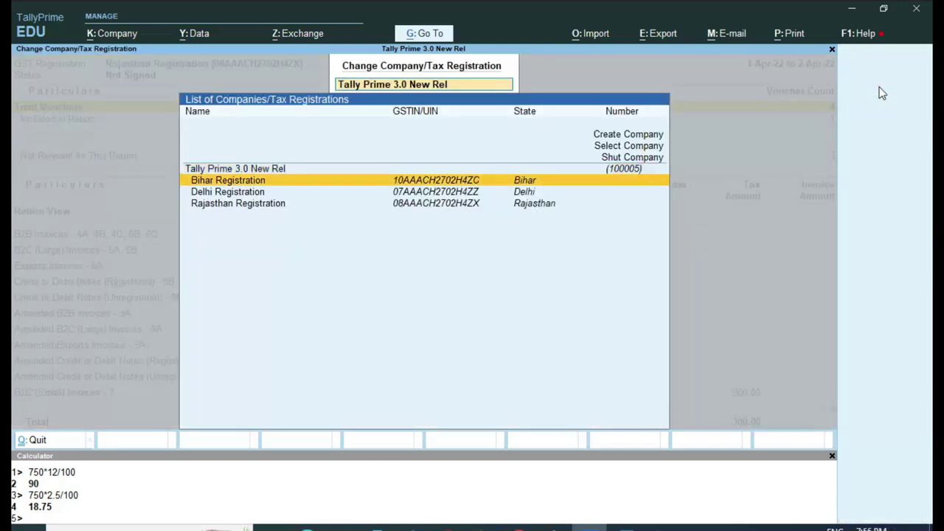
pyautogui.press('Return')
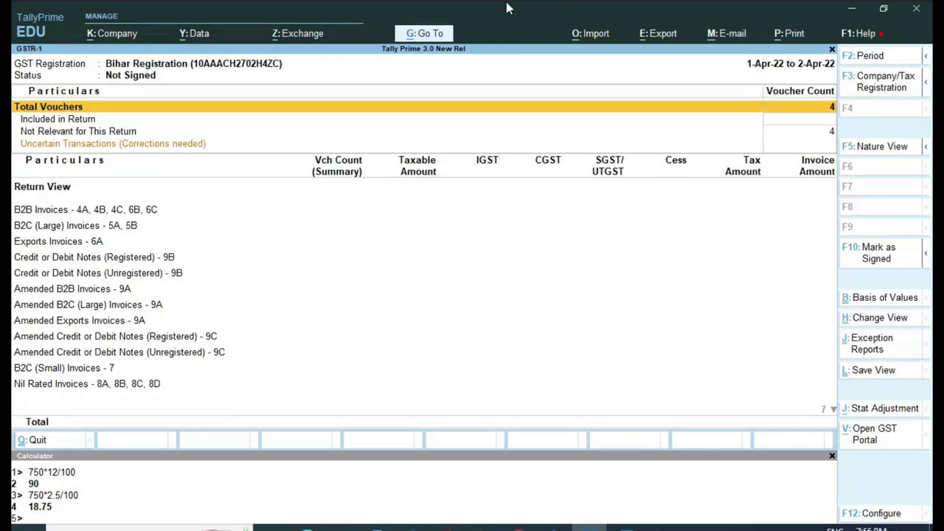
# - Show GSTR-1 for Delhi Registration only and examine its B2C (Small) invoice count and taxable amount
pyautogui.click(908, 95)
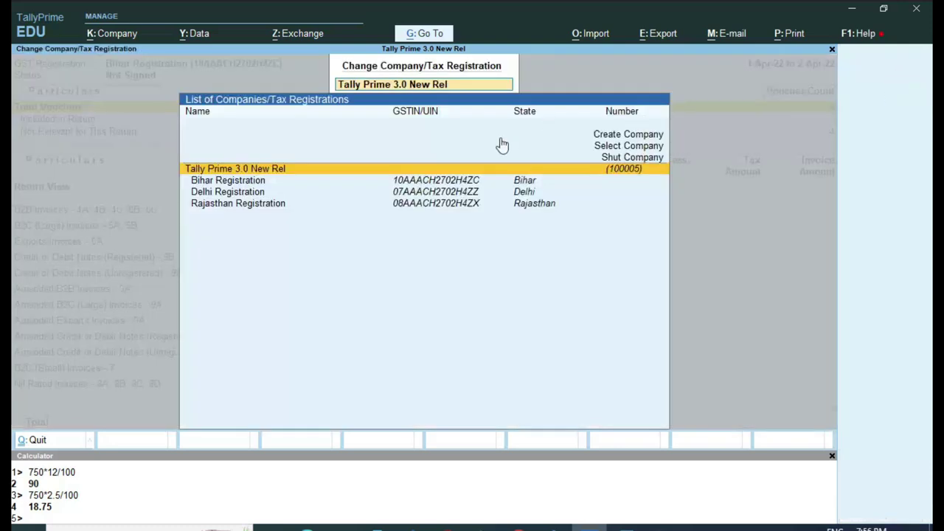
pyautogui.press('Down')
pyautogui.press('Down')
pyautogui.press('Return')
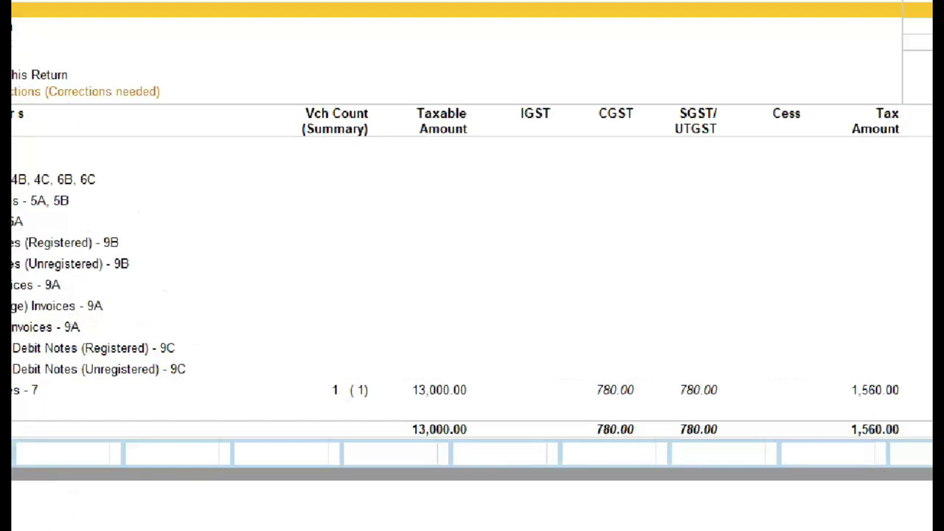
pyautogui.moveTo(321, 368)
pyautogui.mouseDown()
pyautogui.moveTo(394, 426)
pyautogui.moveTo(405, 409)
pyautogui.mouseUp()
pyautogui.moveTo(517, 329)
pyautogui.mouseDown()
pyautogui.moveTo(664, 347)
pyautogui.moveTo(158, 274)
pyautogui.mouseUp()
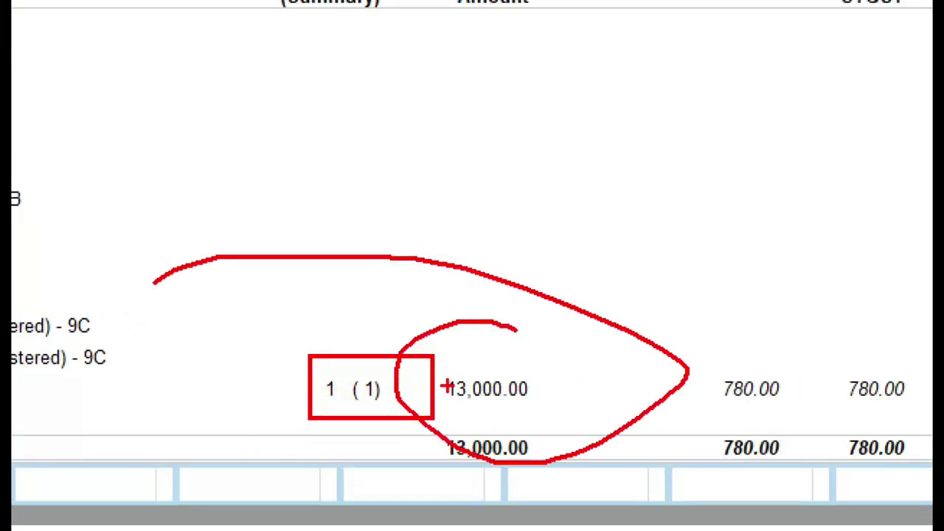
# - Show GSTR-1 for all registrations of the company again and examine the combined B2C (Small) invoice count and amounts
pyautogui.click(871, 89)
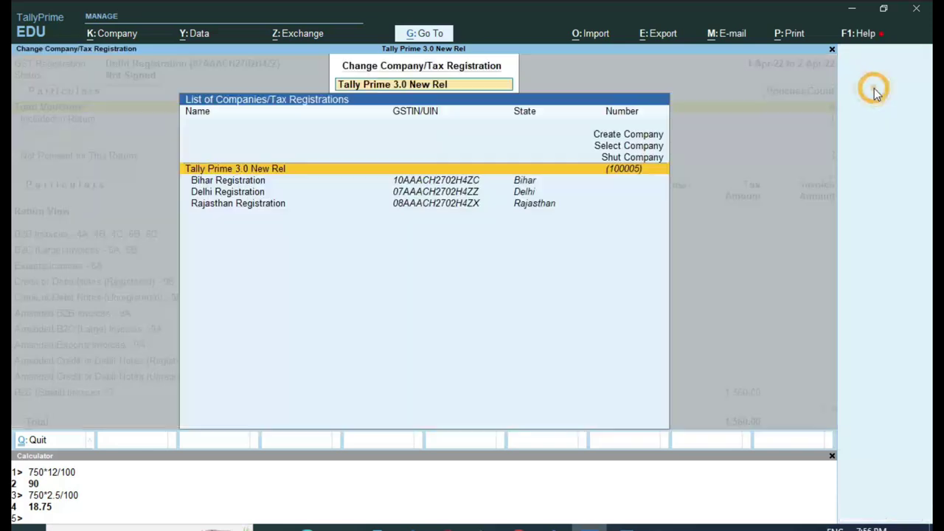
pyautogui.press('Return')
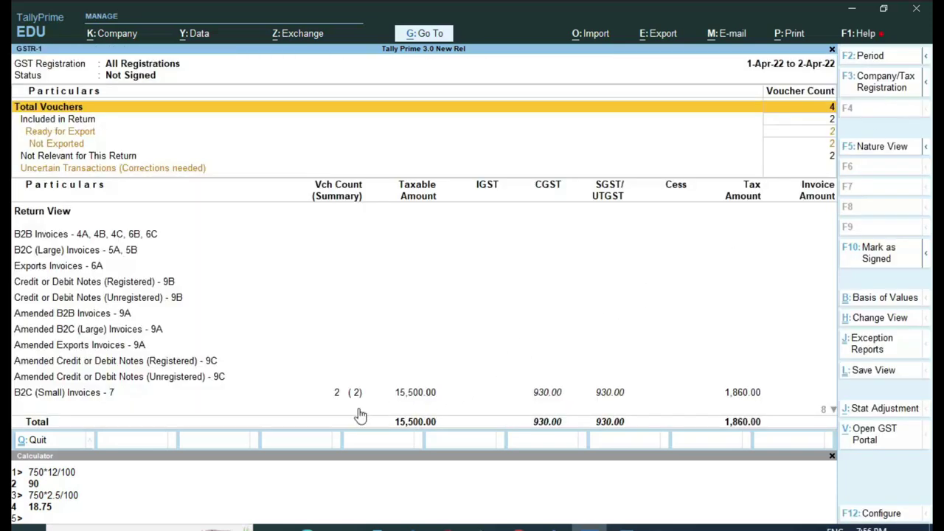
pyautogui.press('ctrl')
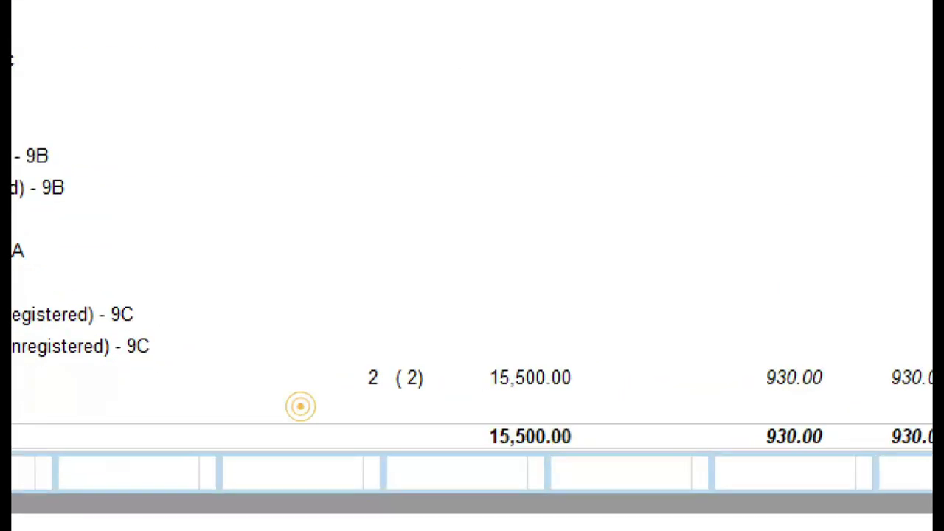
pyautogui.moveTo(332, 319)
pyautogui.mouseDown()
pyautogui.moveTo(507, 412)
pyautogui.moveTo(294, 369)
pyautogui.mouseUp()
pyautogui.moveTo(474, 353)
pyautogui.mouseDown()
pyautogui.moveTo(390, 360)
pyautogui.moveTo(358, 390)
pyautogui.mouseUp()
pyautogui.press('Escape')
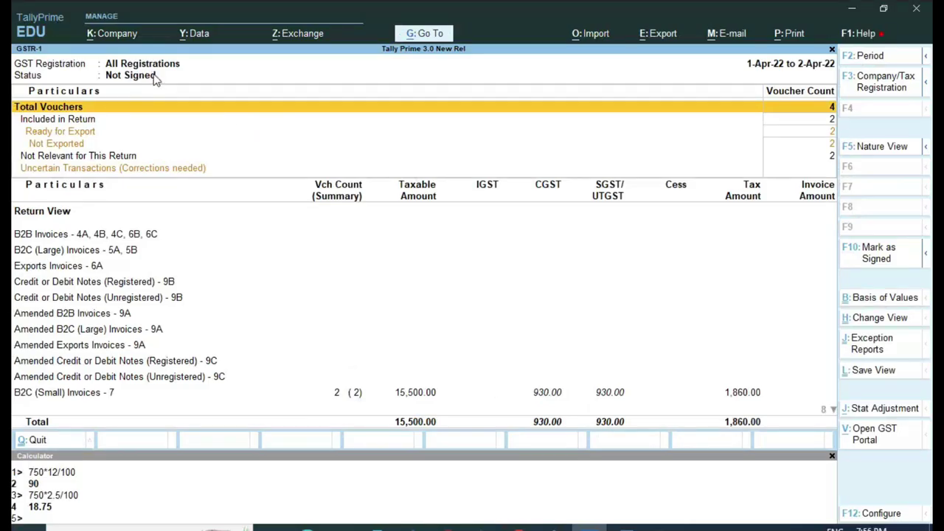
pyautogui.press('ctrl')
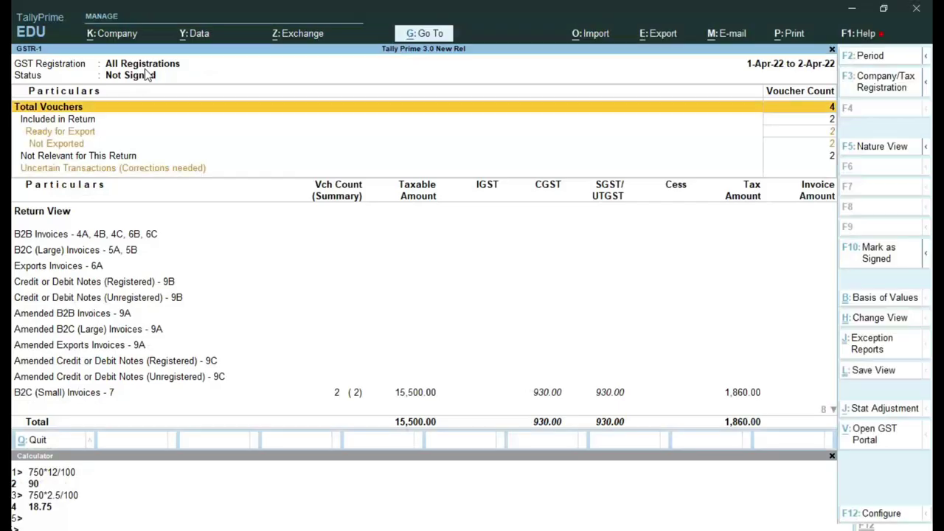
pyautogui.press('Escape')
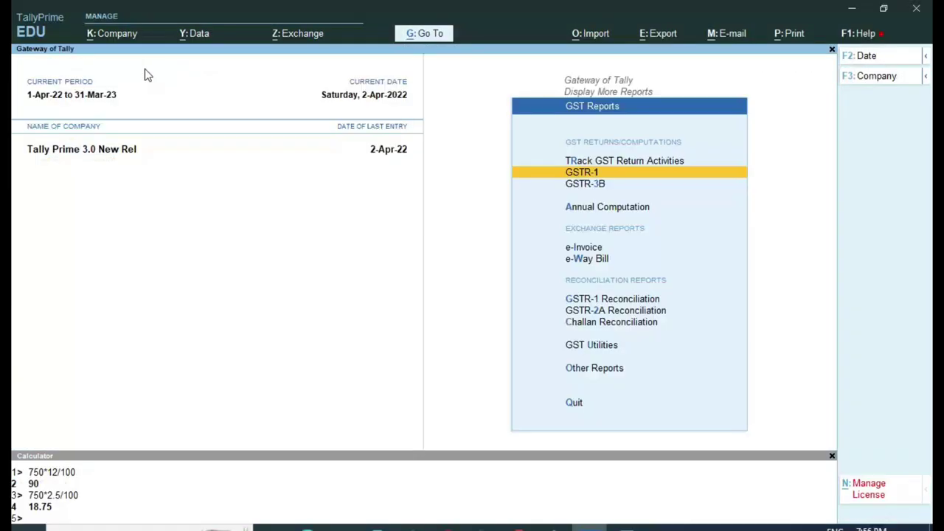
# - Open the GSTR-3B report and review it for all registrations
pyautogui.press('Down')
pyautogui.press('Return')
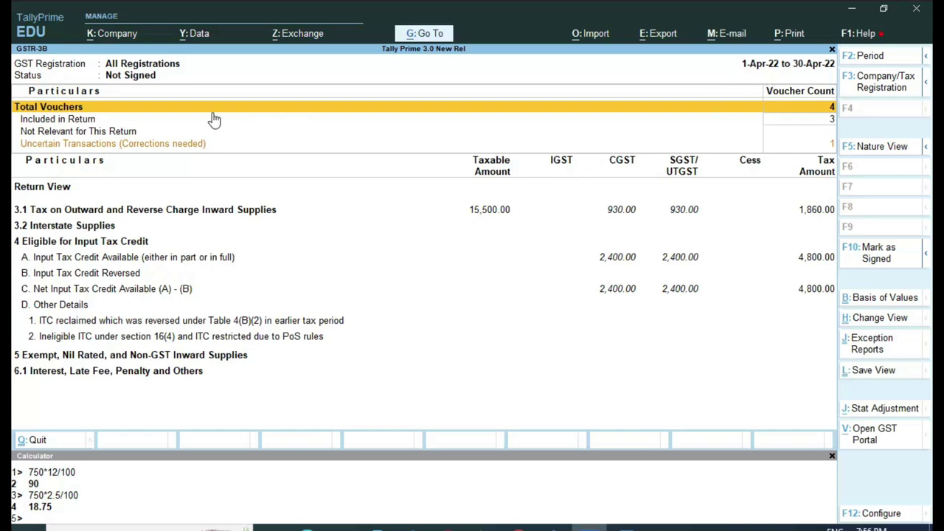
pyautogui.press('ctrl')
# - Show GSTR-3B for Rajasthan Registration only, examine its outward supplies and input tax credit, and close the report
pyautogui.click(877, 90)
pyautogui.press('Down')
pyautogui.press('Down')
pyautogui.press('Down')
pyautogui.press('Return')
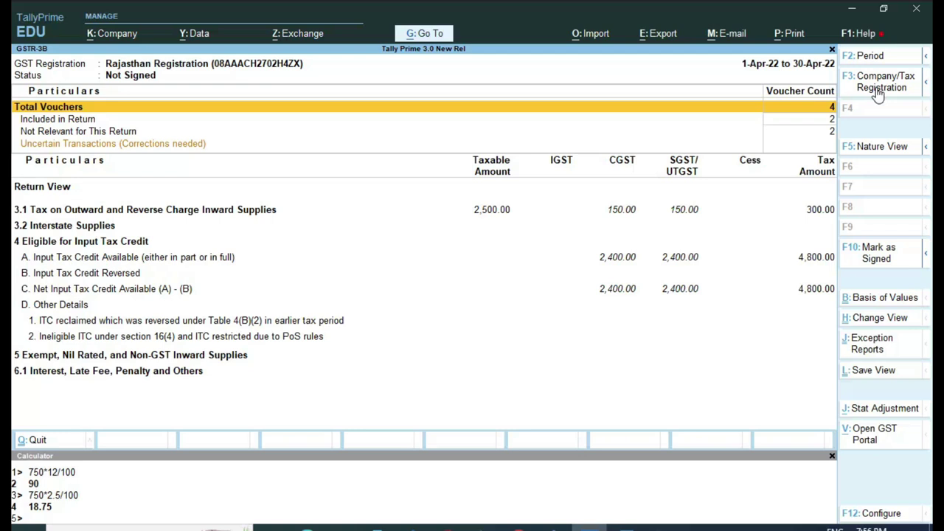
pyautogui.press('Escape')
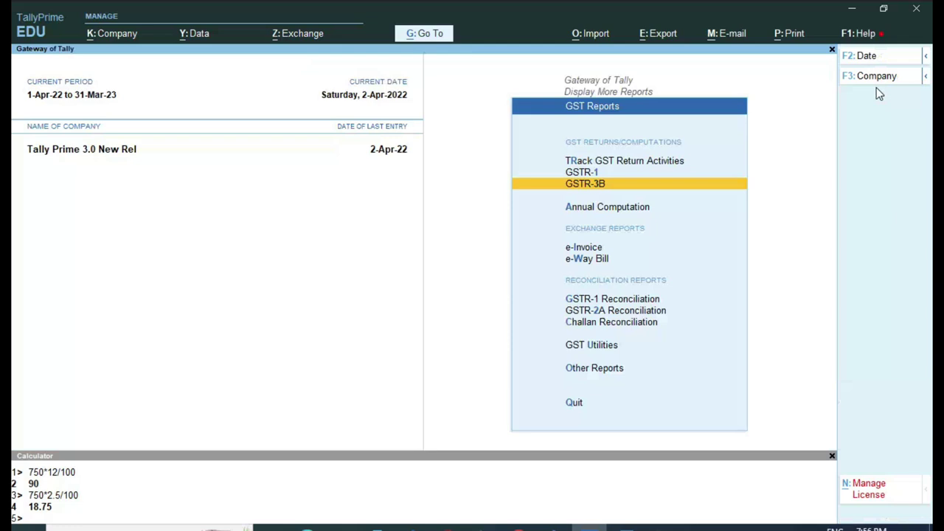
pyautogui.press('Down')
pyautogui.press('Down')
pyautogui.press('Down')
pyautogui.press('Down')
pyautogui.press('Down')
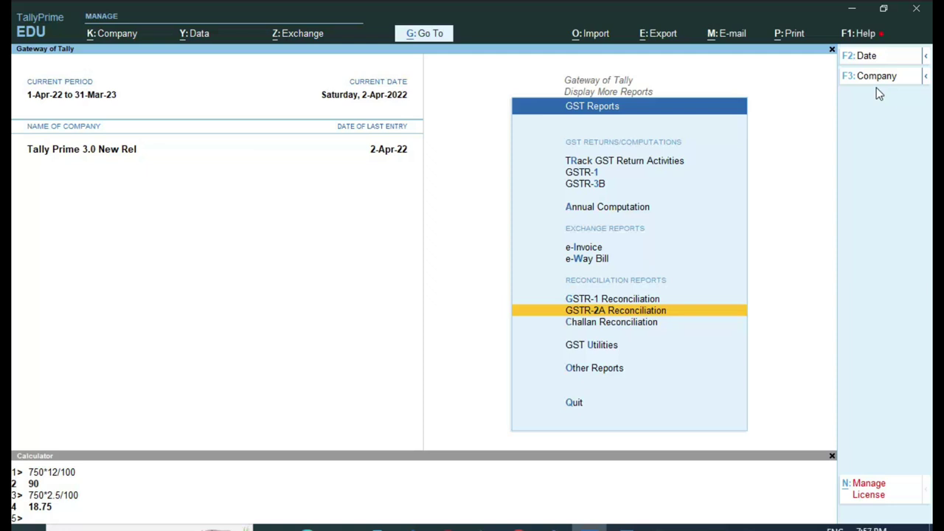
pyautogui.press('Down')
pyautogui.press('Down')
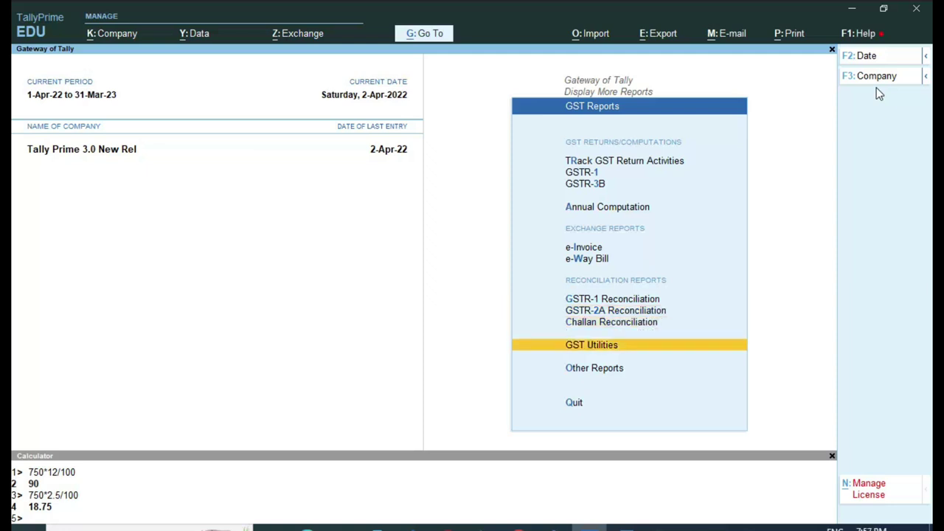